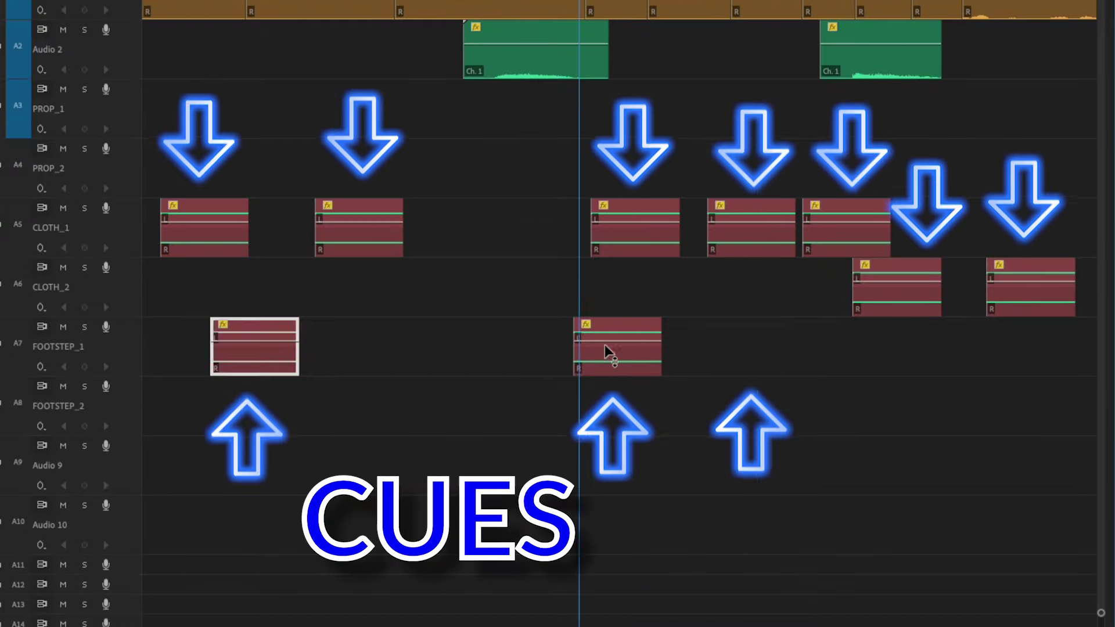
{"action": "key", "text": "ctrl+v"}
Paste a copy of the FOOTSTEP_1 clip and drag it to the later footstep cues
{"action": "left_click_drag", "start_coordinate": [799, 349], "coordinate": [900, 348]}
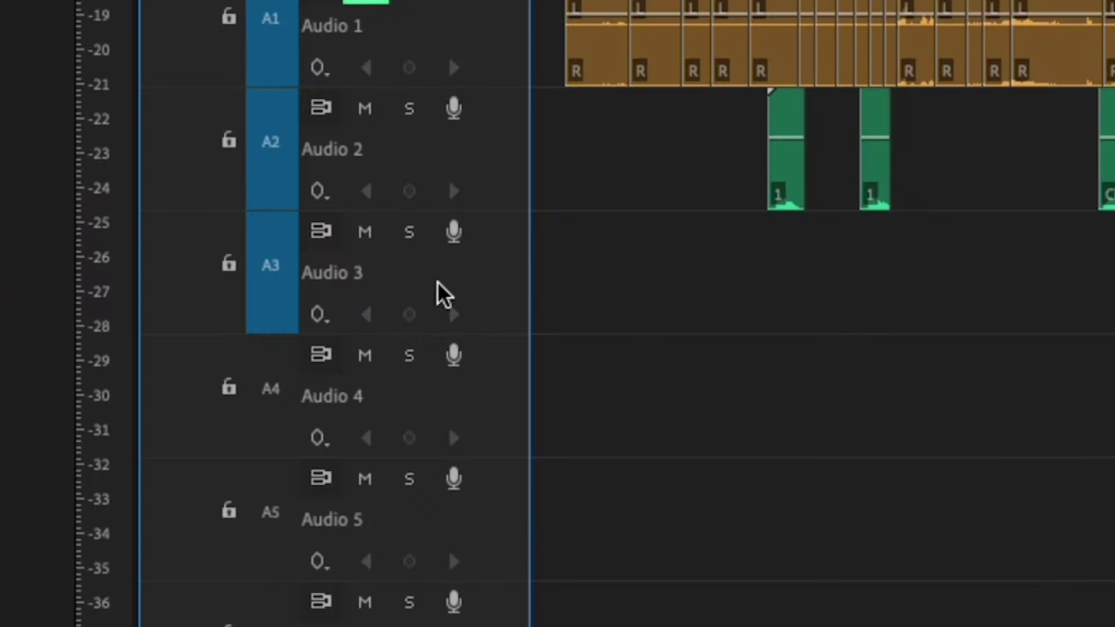
Rename track Audio 3 to PROP_1 and track Audio 5 to CLOTH_1
{"action": "right_click", "coordinate": [558, 299]}
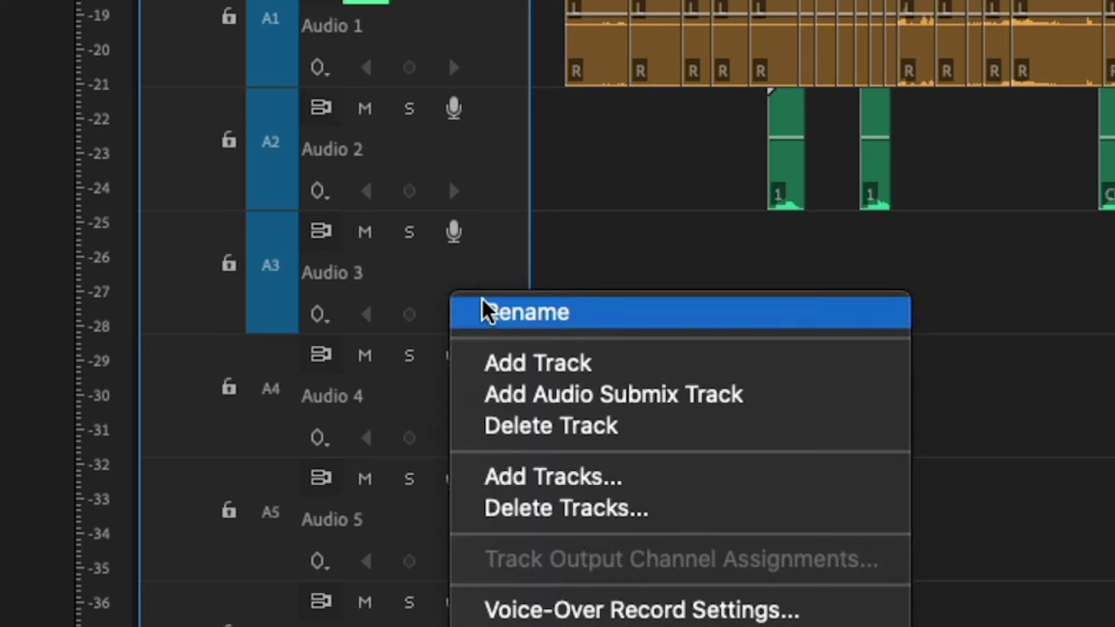
{"action": "left_click", "coordinate": [485, 313]}
{"action": "type", "text": "PROP_1"}
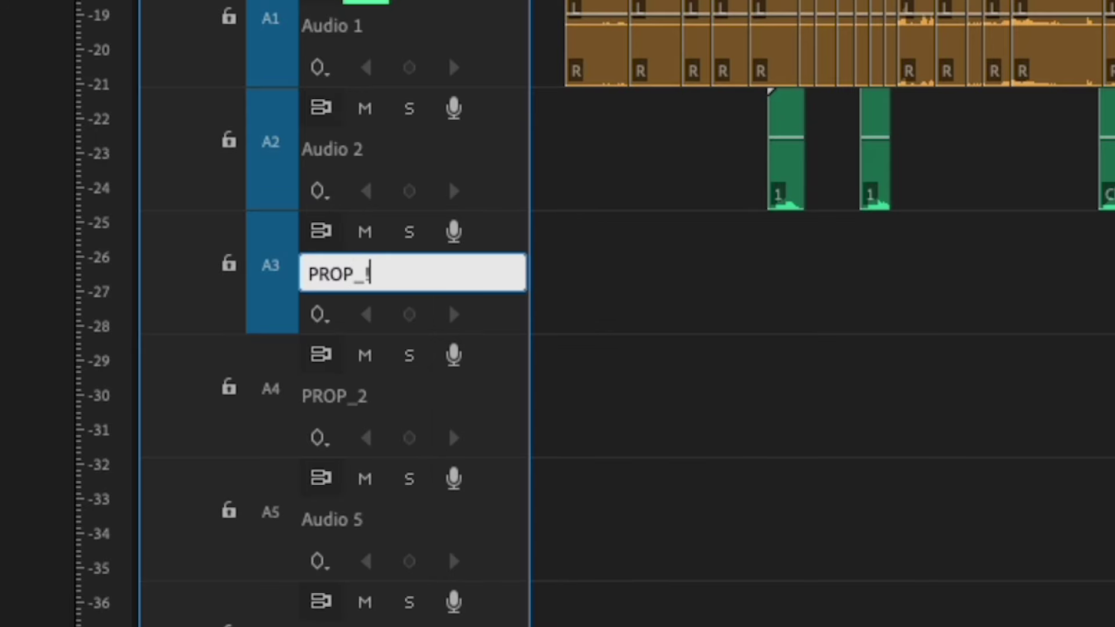
{"action": "key", "text": "Return"}
{"action": "scroll", "coordinate": [660, 229], "scroll_direction": "down", "scroll_amount": 5}
{"action": "right_click", "coordinate": [492, 213]}
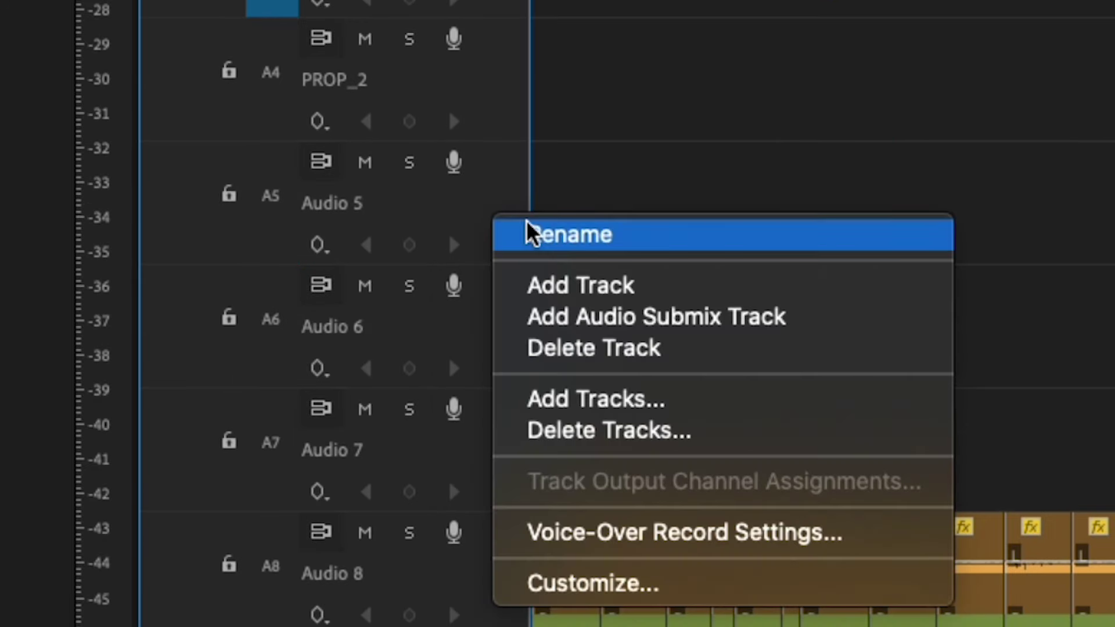
{"action": "left_click", "coordinate": [526, 221]}
{"action": "type", "text": "CLOTH_1"}
{"action": "key", "text": "Return"}
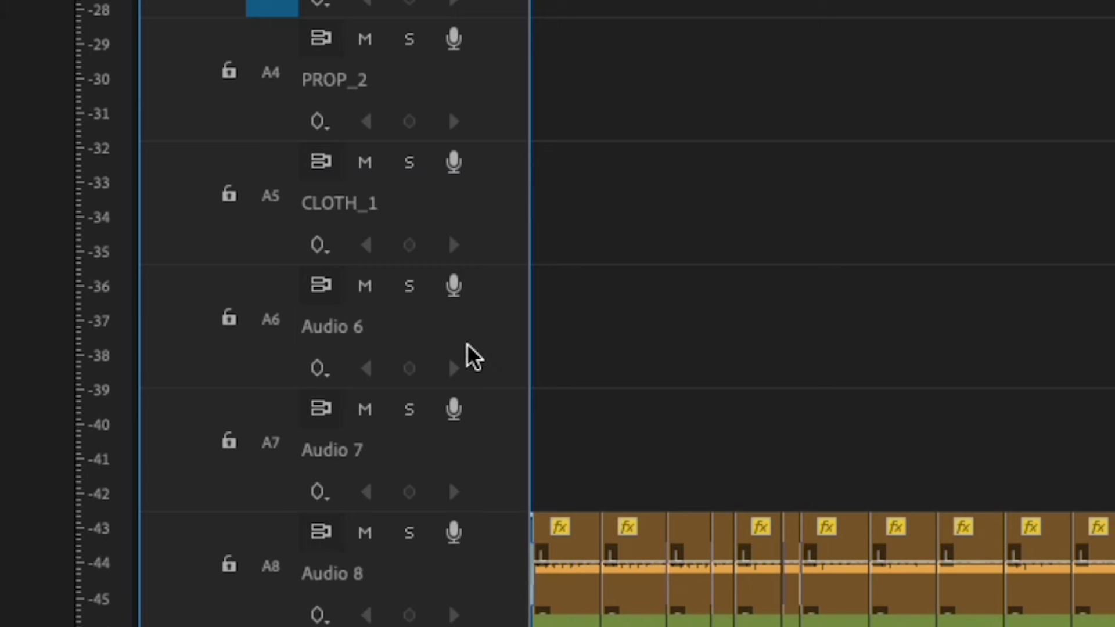
Name the next tracks CLOTH_2, FOOTSTEP_1 and FOOTSTEP_2, then move the FOOTSTEP_2 clips down to Audio 10
{"action": "double_click", "coordinate": [467, 366]}
{"action": "type", "text": "CLOTH_2"}
{"action": "key", "text": "Return"}
{"action": "scroll", "coordinate": [580, 351], "scroll_direction": "down", "scroll_amount": 2}
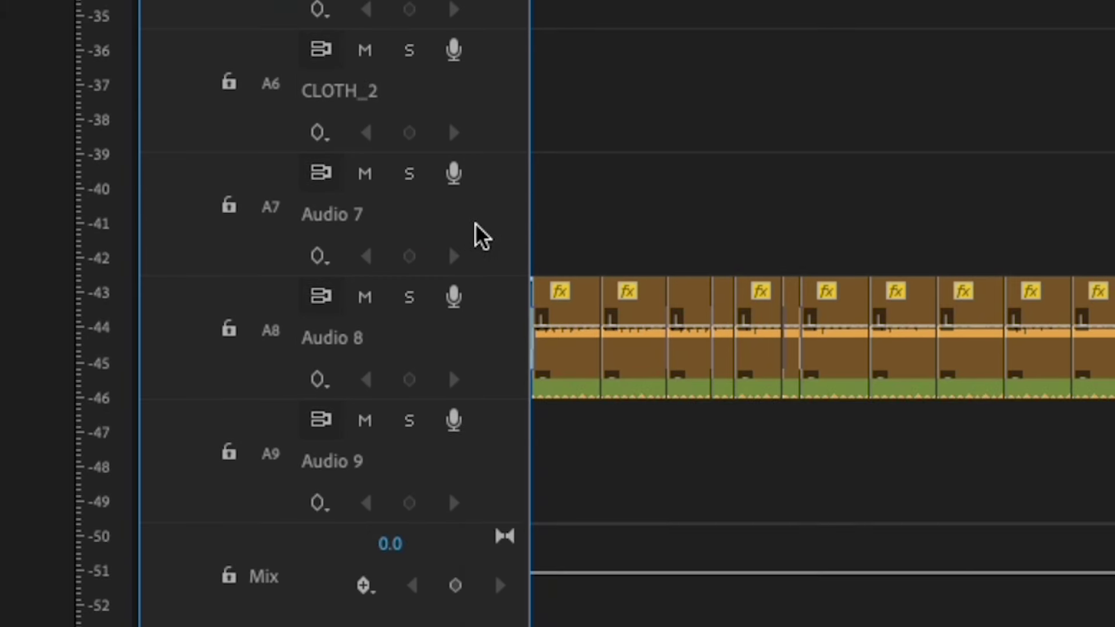
{"action": "right_click", "coordinate": [470, 231]}
{"action": "left_click", "coordinate": [504, 241]}
{"action": "type", "text": "FOOTSTEP_1"}
{"action": "key", "text": "Tab"}
{"action": "type", "text": "FOOTSTEP_2"}
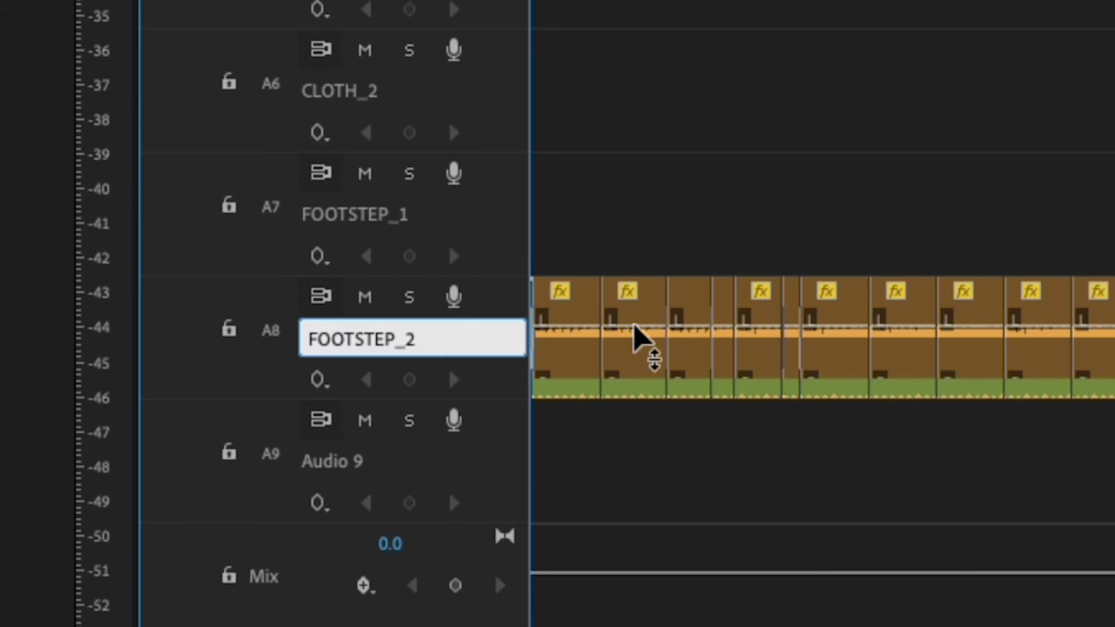
{"action": "key", "text": "Return"}
{"action": "left_click_drag", "start_coordinate": [942, 271], "coordinate": [486, 462]}
{"action": "left_click_drag", "start_coordinate": [518, 349], "coordinate": [473, 448]}
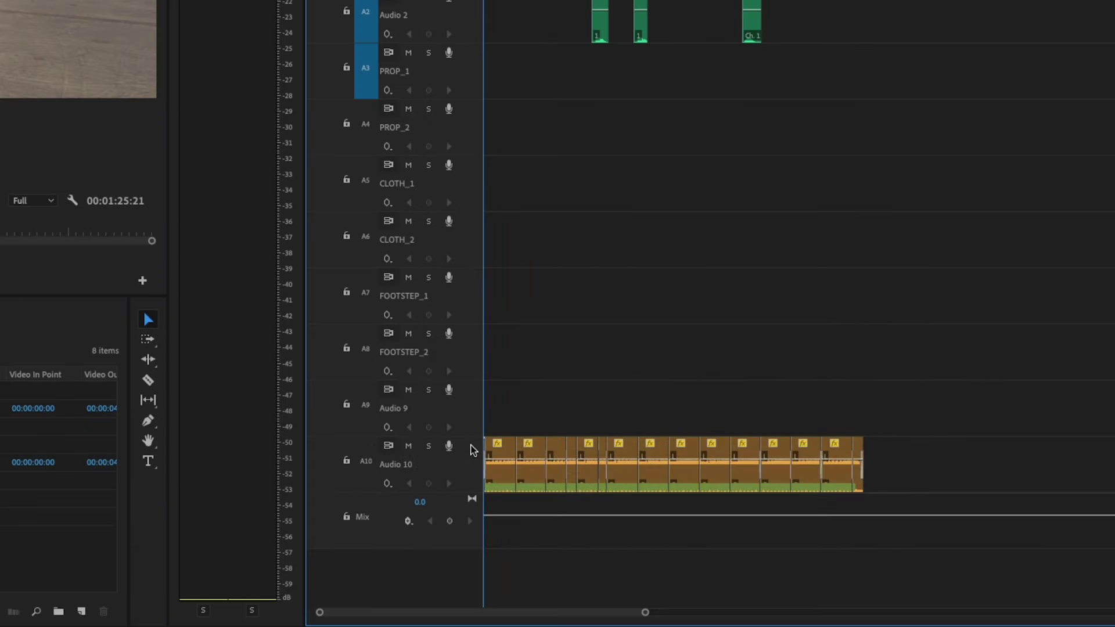
Add five new audio tracks, A11–A15, below Audio 10
{"action": "right_click", "coordinate": [477, 449]}
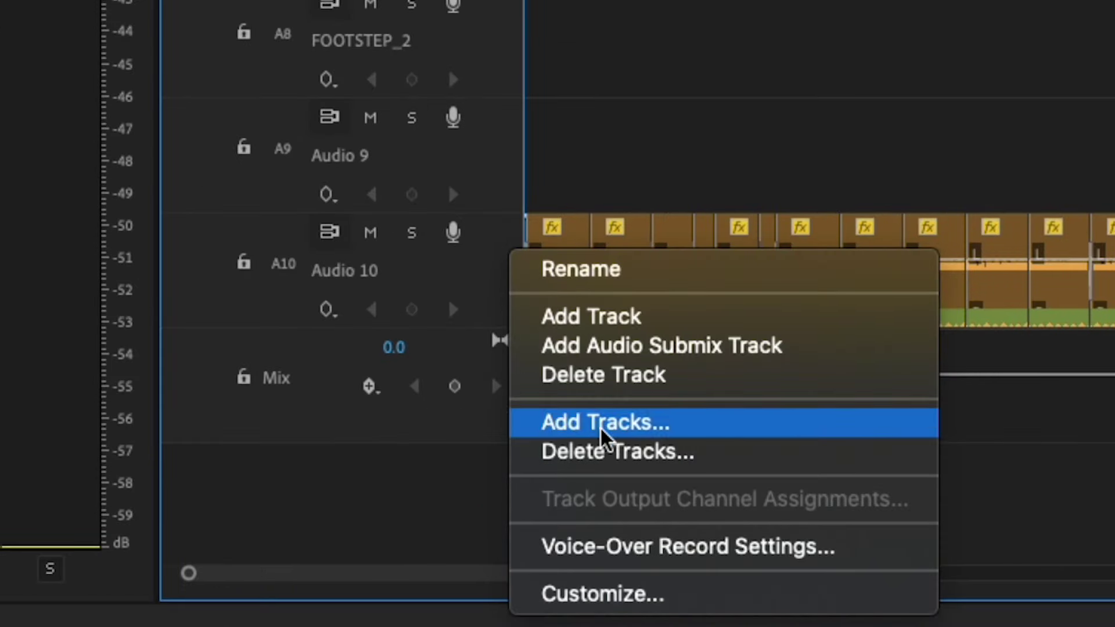
{"action": "left_click", "coordinate": [602, 424]}
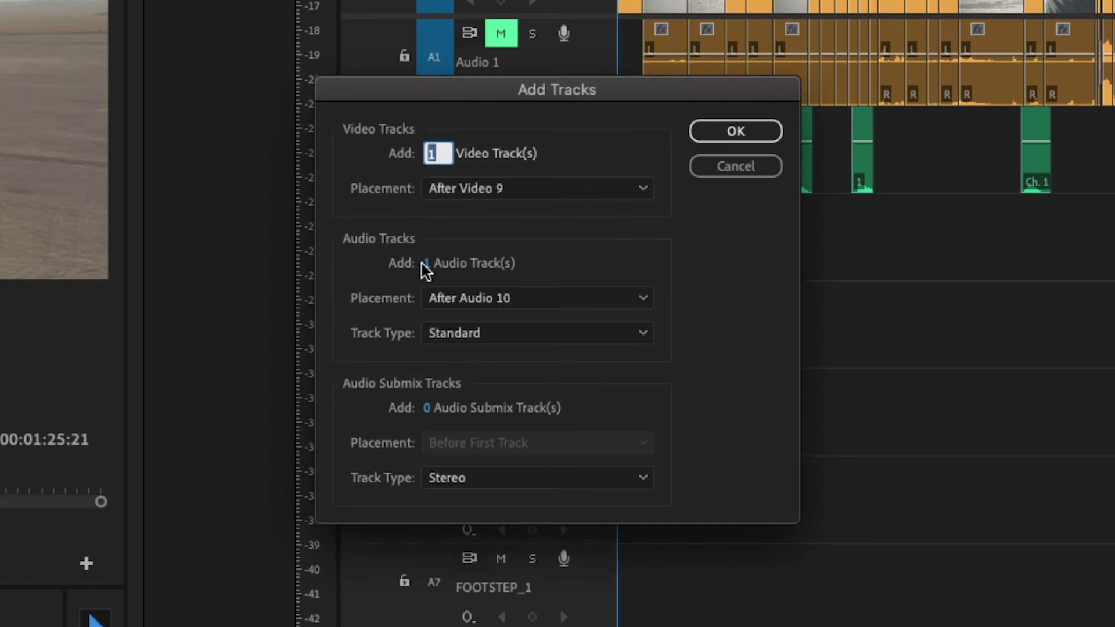
{"action": "left_click", "coordinate": [429, 264]}
{"action": "key", "text": "Escape"}
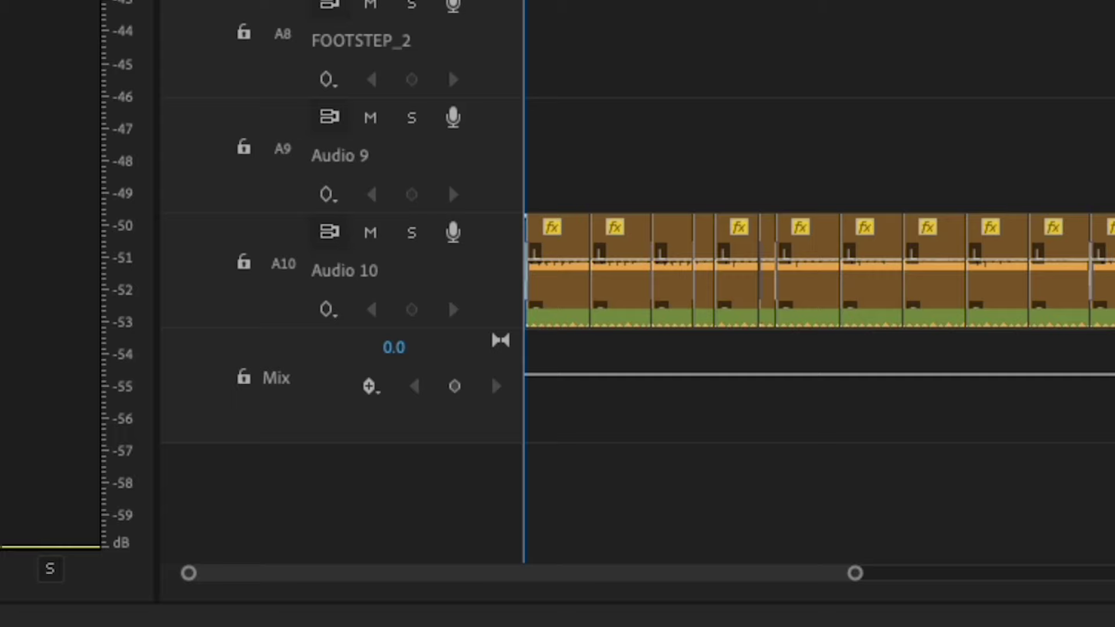
{"action": "key", "text": "ctrl+a"}
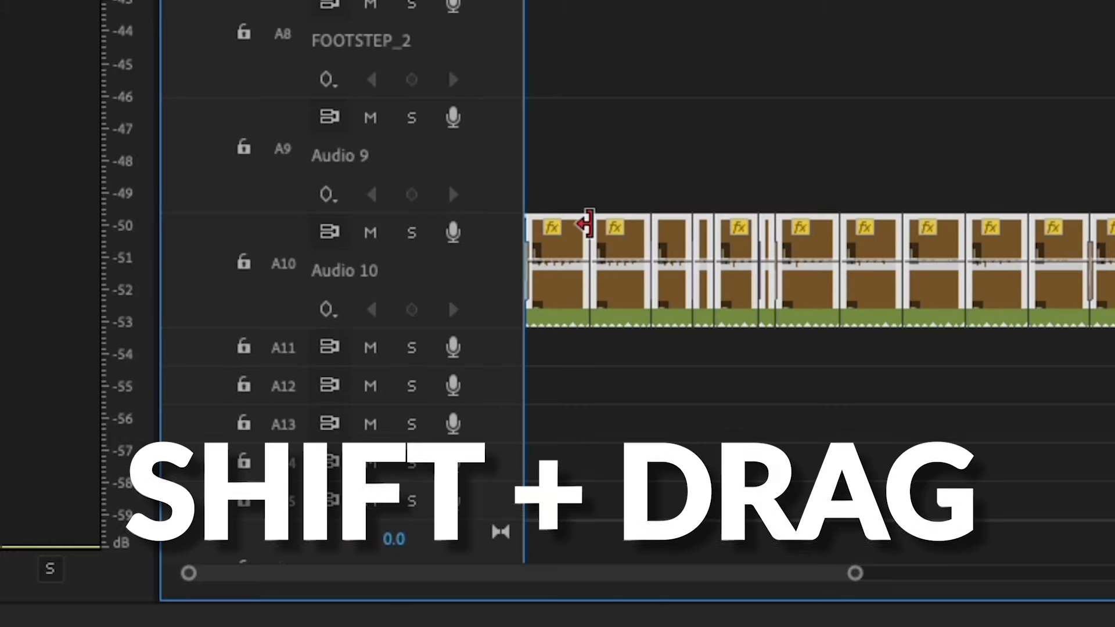
Move the Audio 10 clips down onto A15, then lock Video 1 and A15
{"action": "left_click_drag", "start_coordinate": [569, 244], "coordinate": [547, 502]}
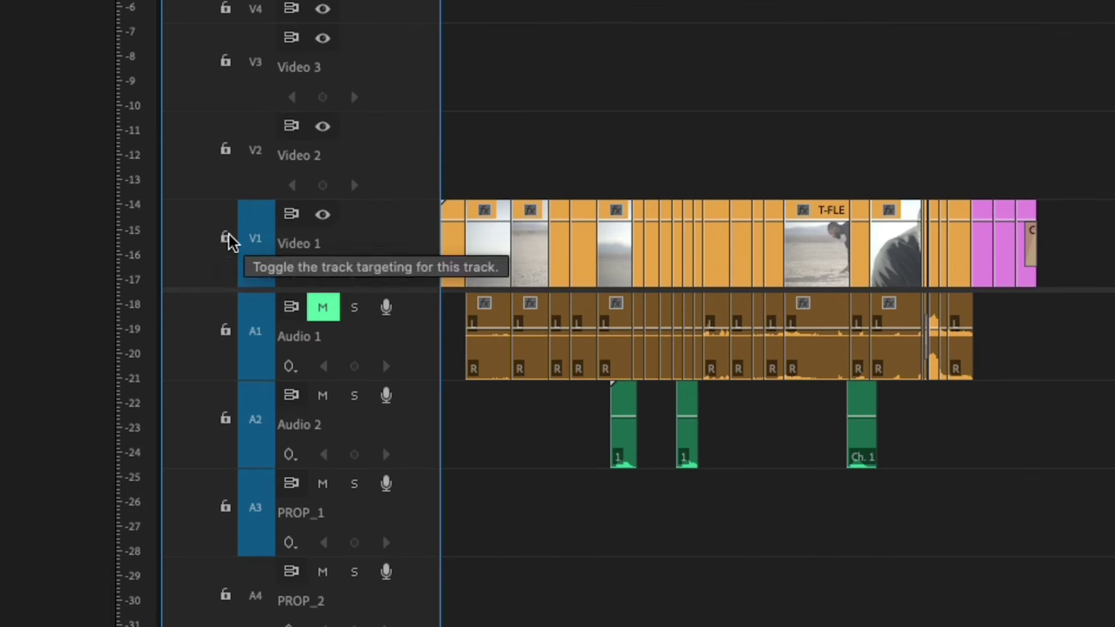
{"action": "left_click", "coordinate": [226, 238]}
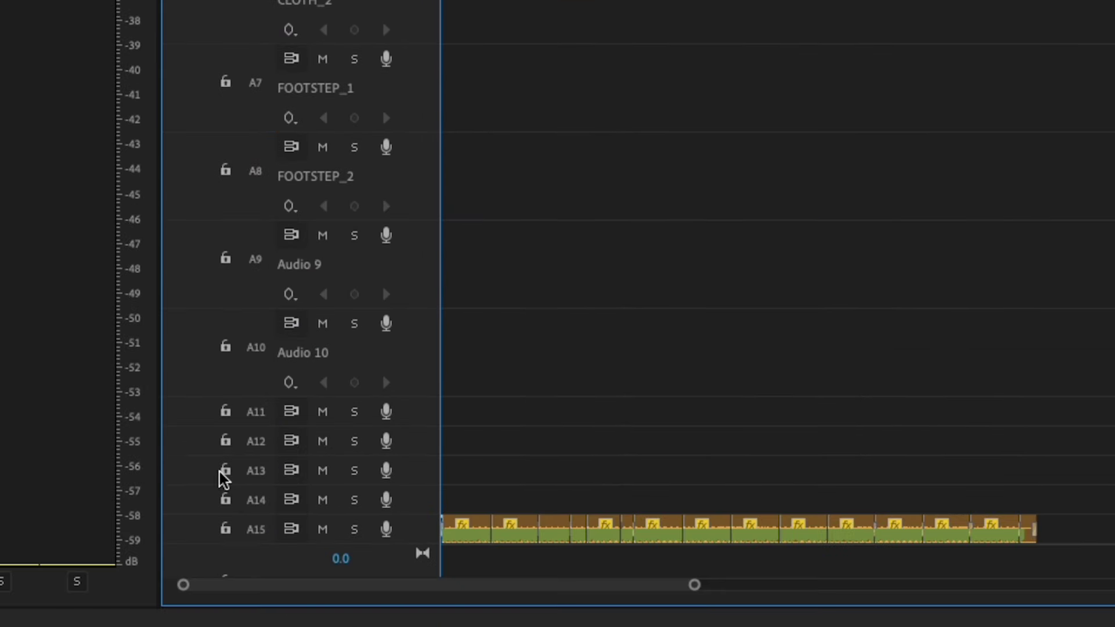
{"action": "left_click", "coordinate": [226, 528]}
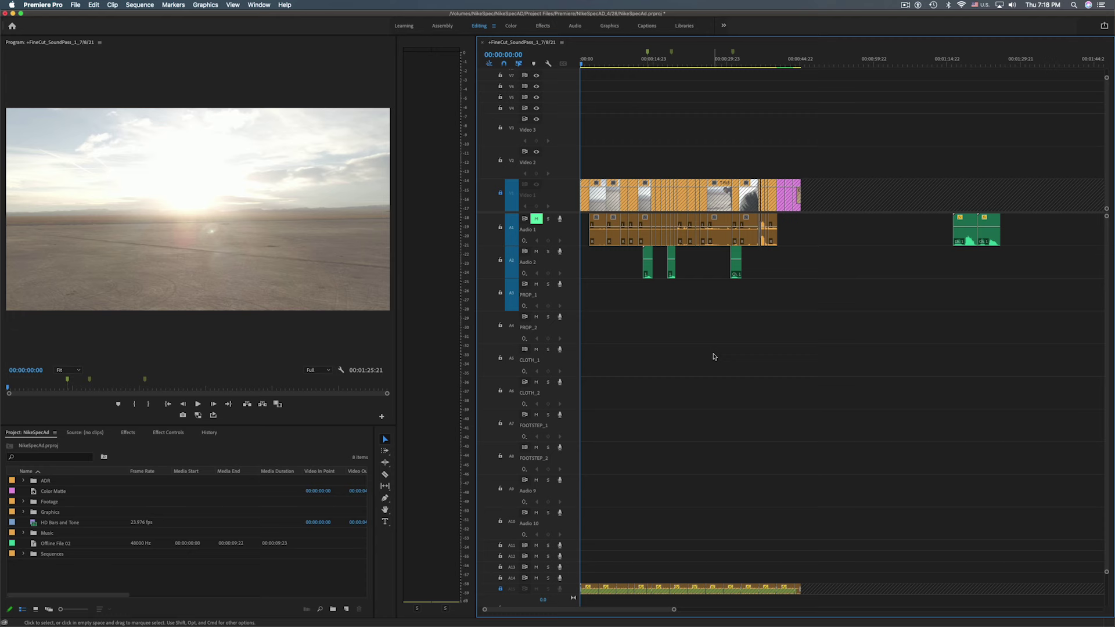
Play the cut through the runner shots and title card, then replay from about 00:00:27
{"action": "key", "text": "space"}
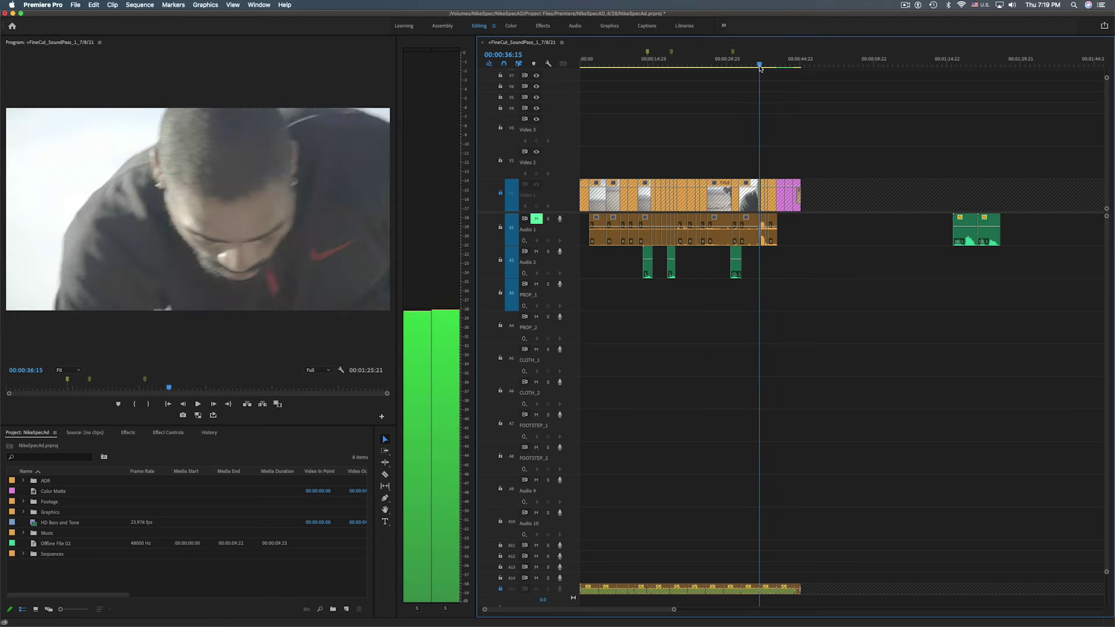
{"action": "left_click_drag", "start_coordinate": [595, 63], "coordinate": [726, 64]}
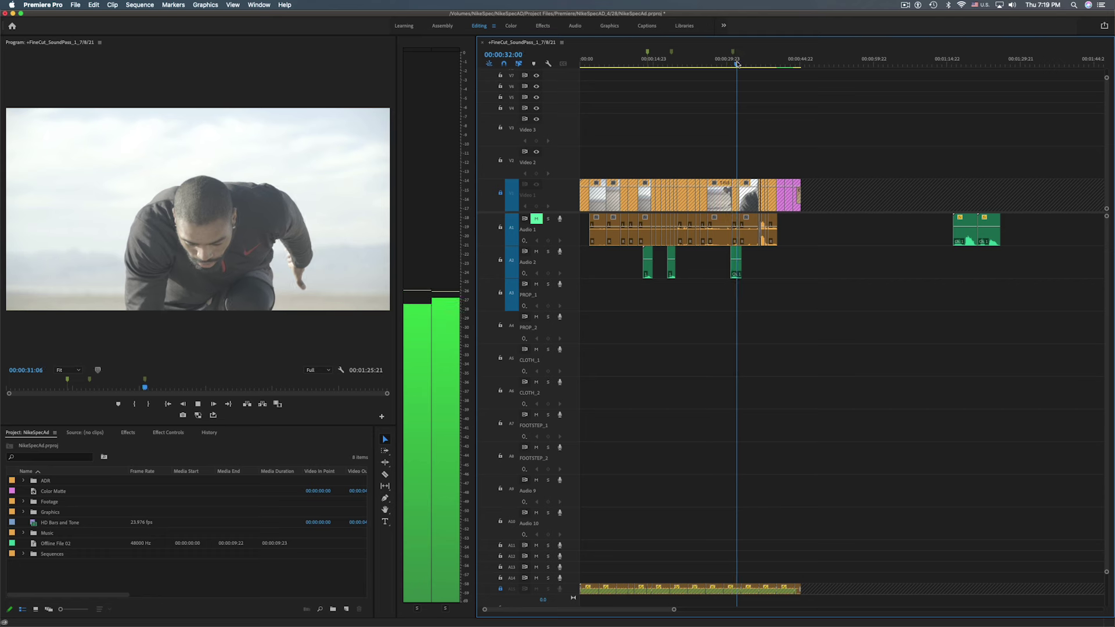
{"action": "left_click", "coordinate": [756, 62]}
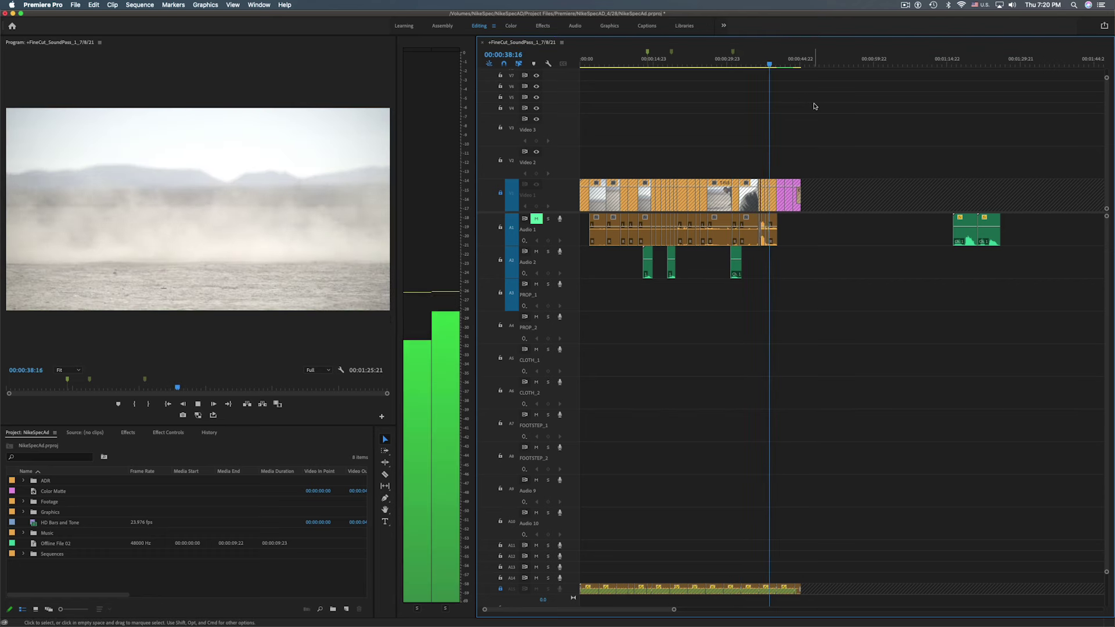
{"action": "key", "text": "space"}
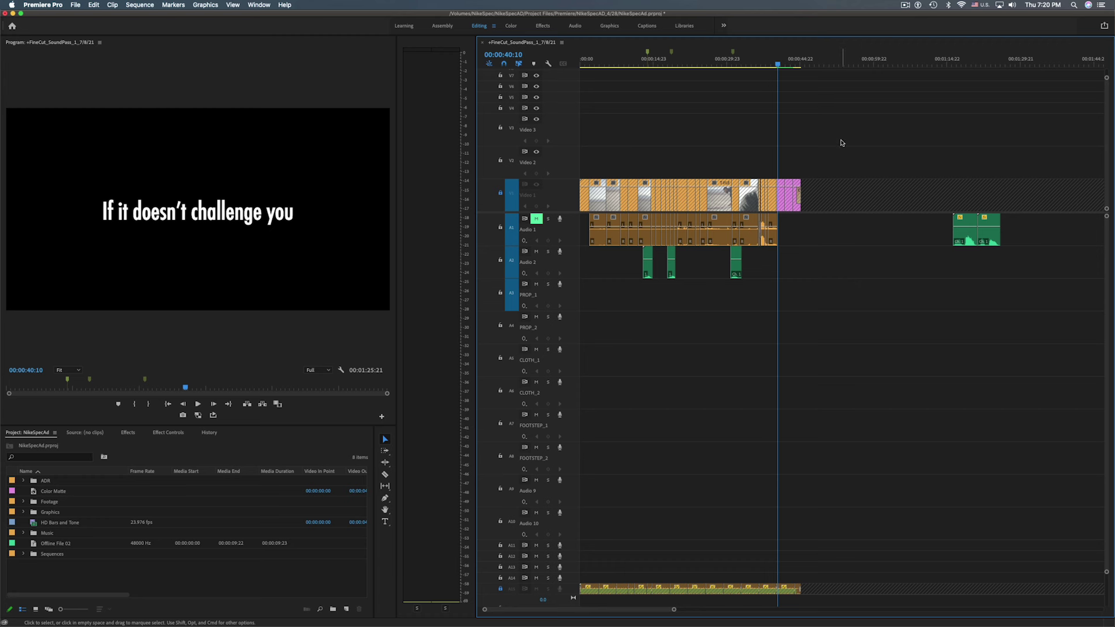
{"action": "left_click_drag", "start_coordinate": [720, 63], "coordinate": [715, 65]}
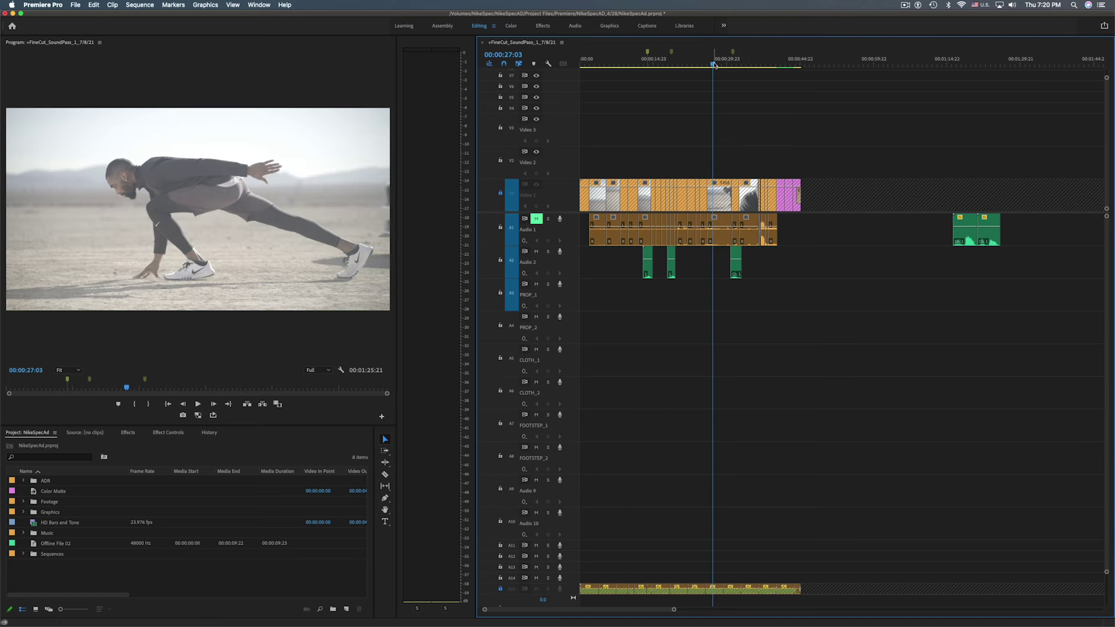
{"action": "key", "text": "space"}
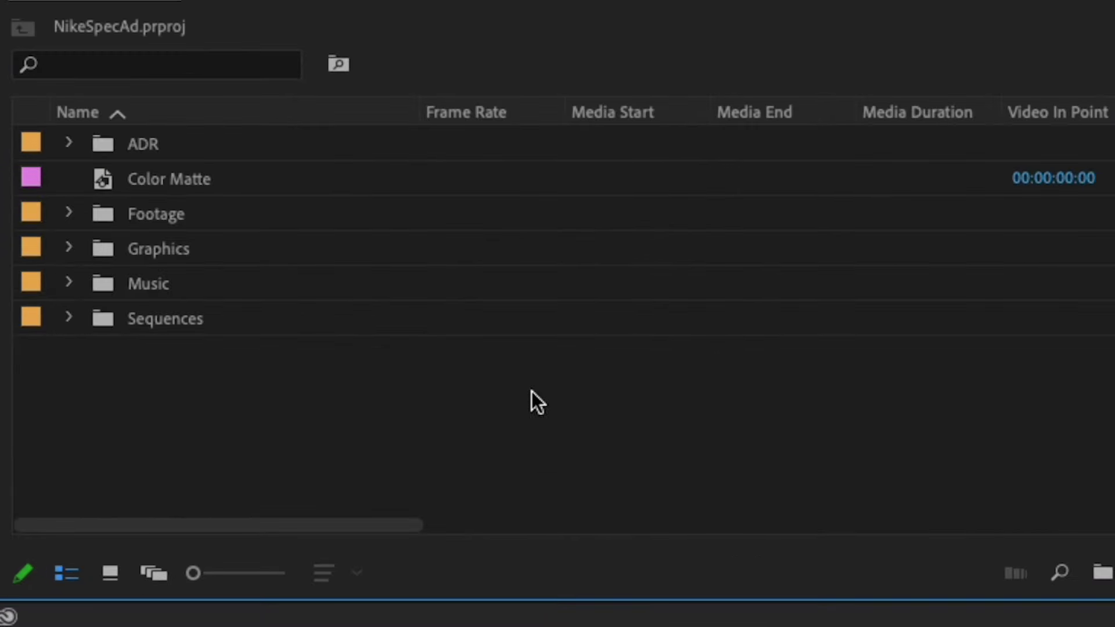
Create an audio-only Offline File in the project and place it on the PROP_2 track
{"action": "right_click", "coordinate": [522, 388]}
{"action": "left_click", "coordinate": [325, 407]}
{"action": "right_click", "coordinate": [550, 424]}
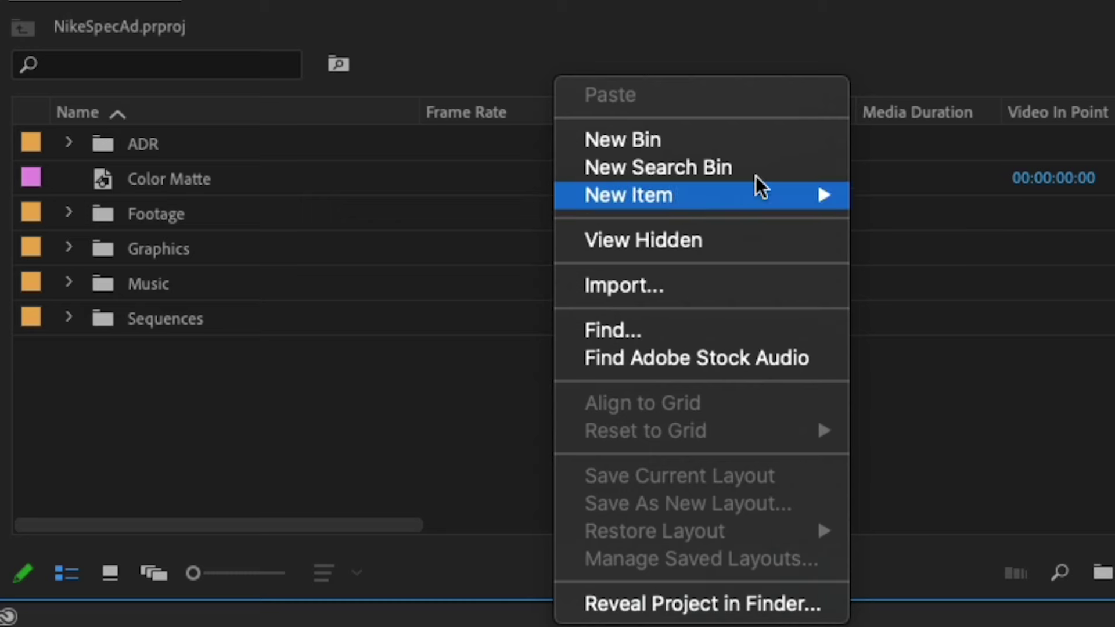
{"action": "mouse_move", "coordinate": [734, 191]}
{"action": "left_click", "coordinate": [946, 251]}
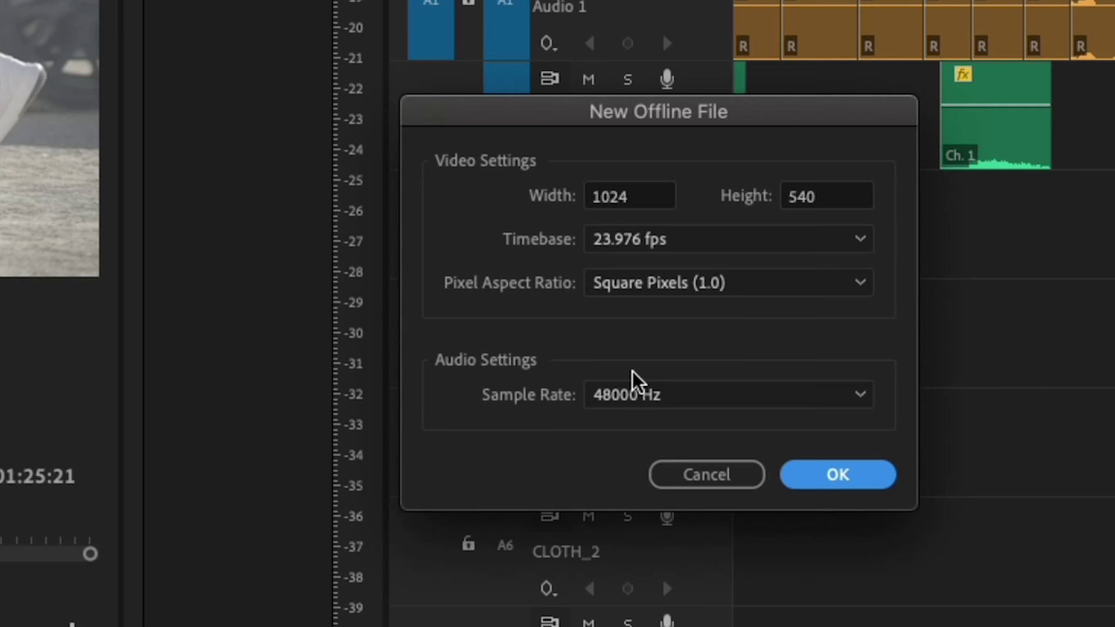
{"action": "left_click", "coordinate": [810, 480]}
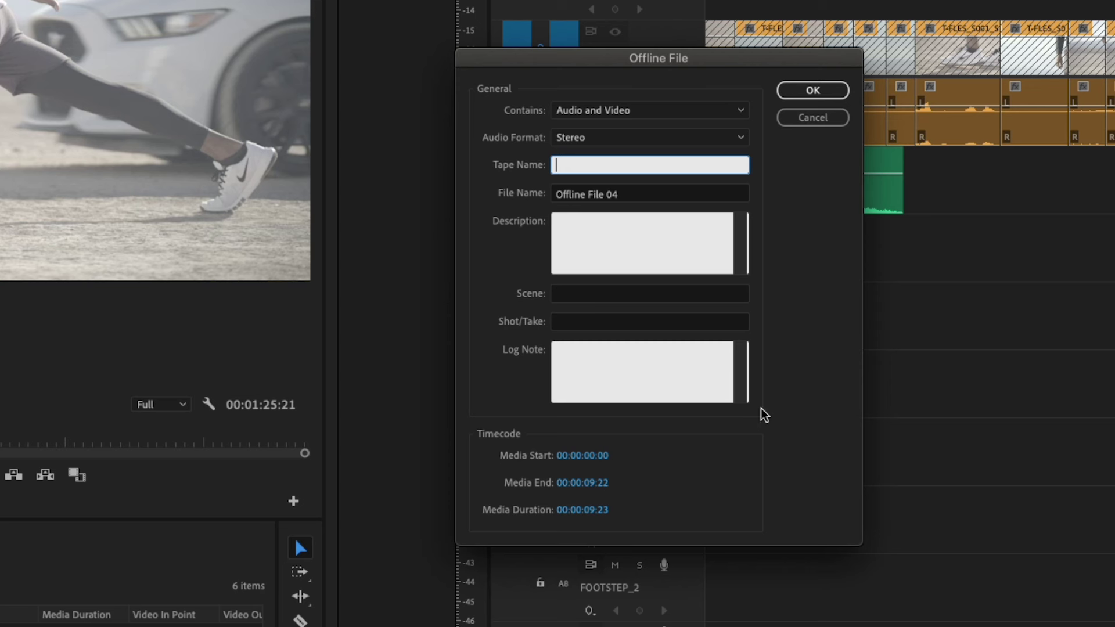
{"action": "left_click", "coordinate": [620, 112]}
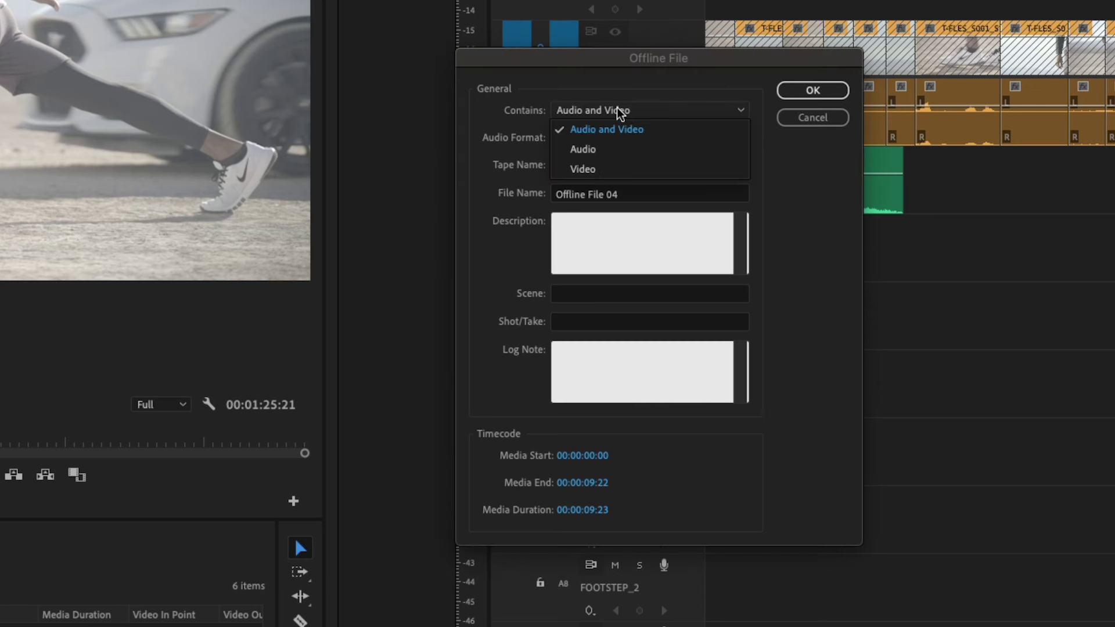
{"action": "left_click", "coordinate": [603, 145]}
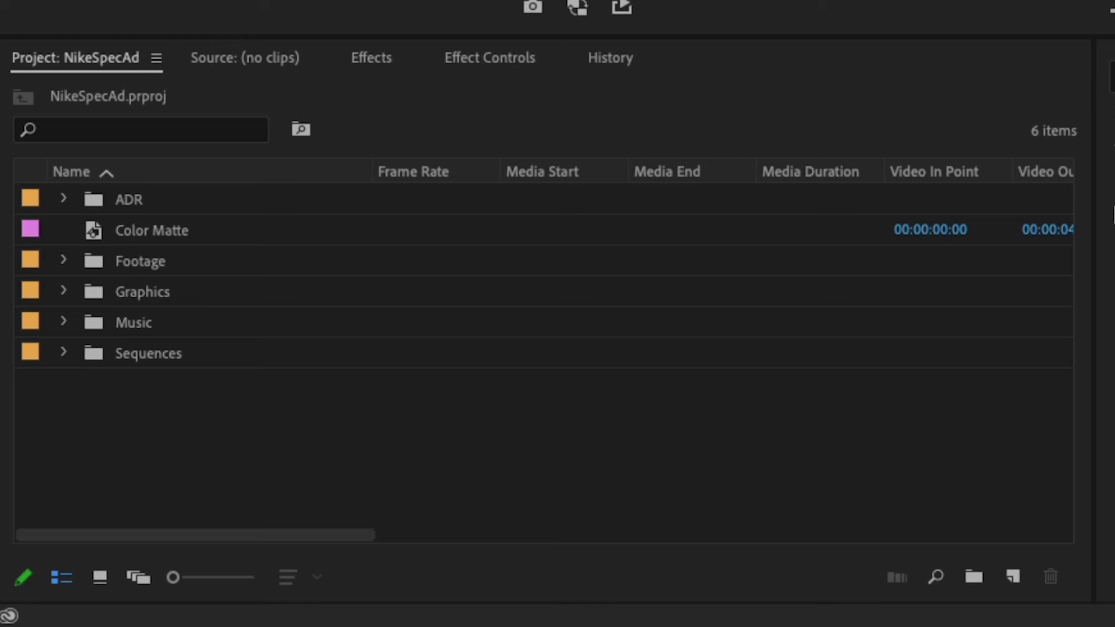
{"action": "left_click", "coordinate": [136, 465]}
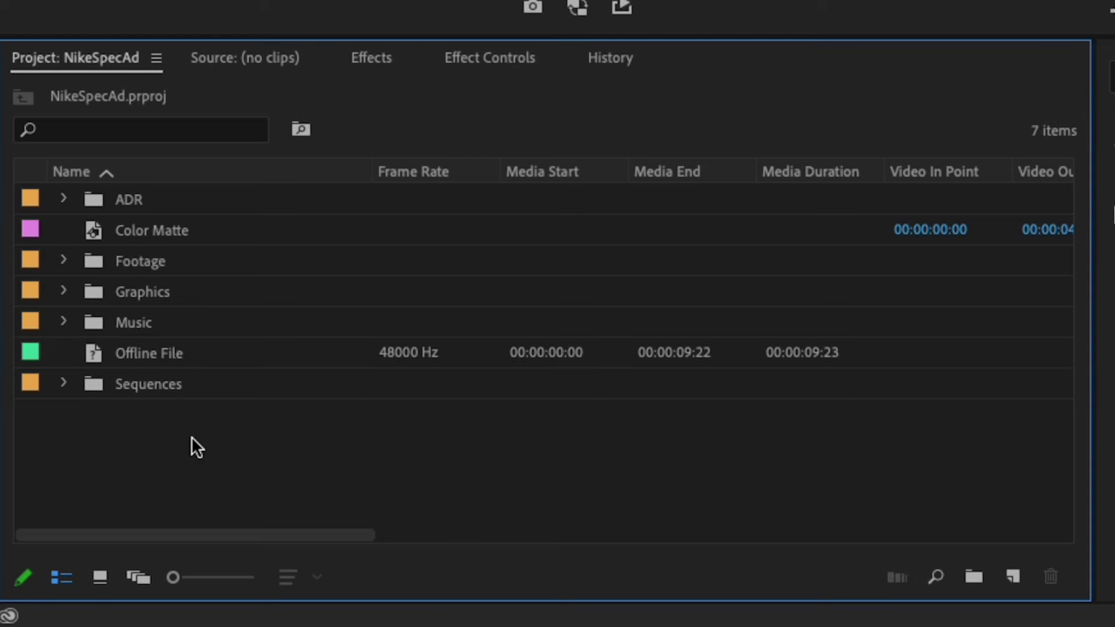
{"action": "left_click", "coordinate": [93, 352]}
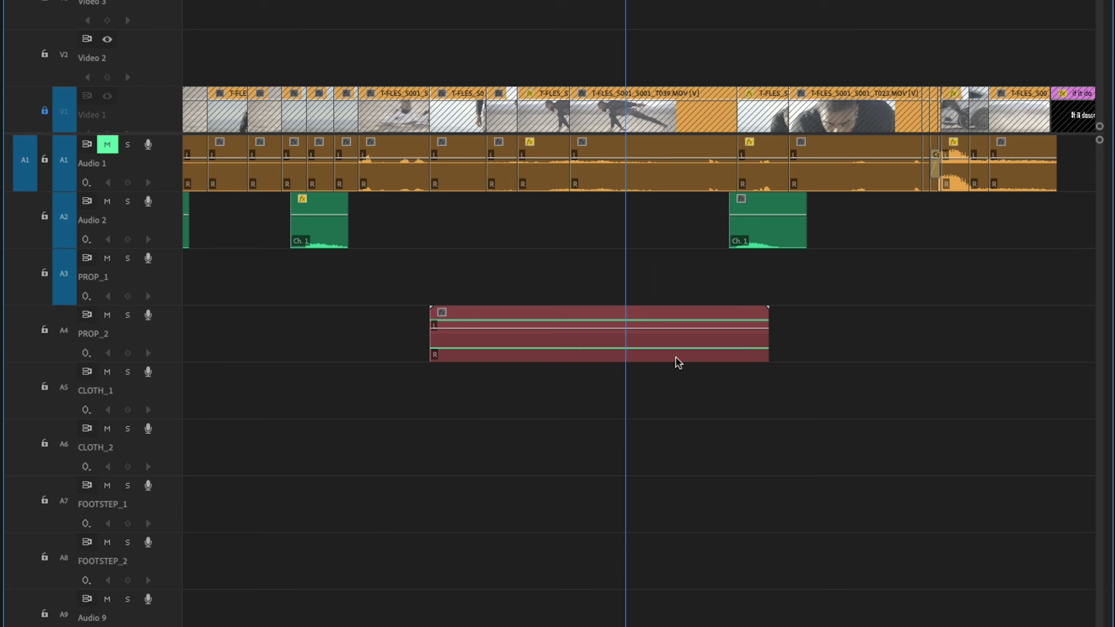
{"action": "left_click", "coordinate": [676, 358]}
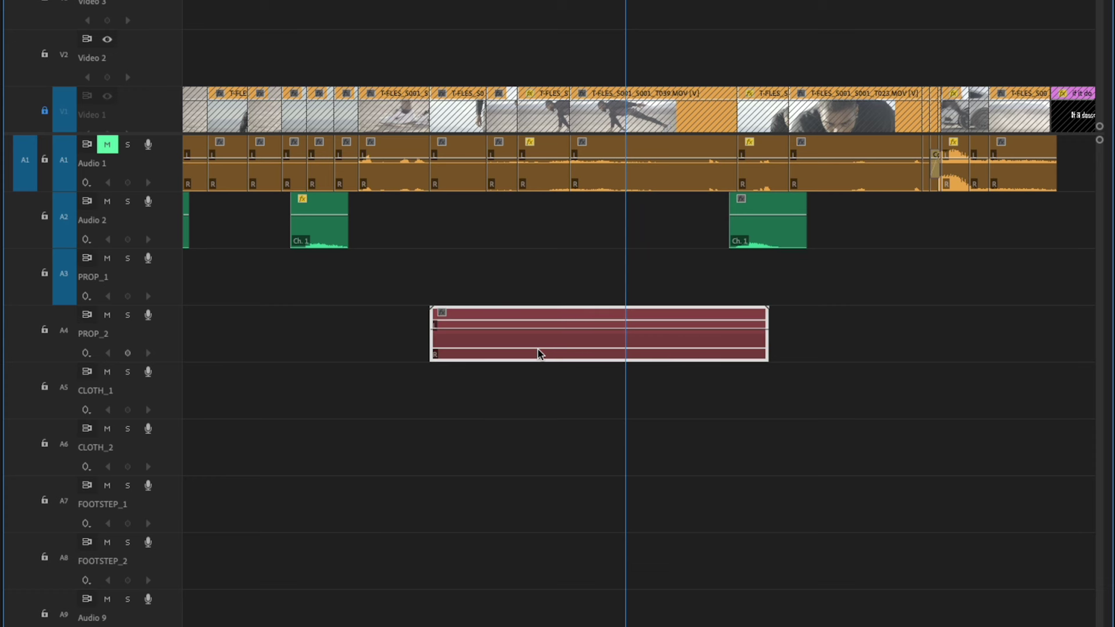
Slow the PROP_2 placeholder to 50% speed to lengthen it
{"action": "key", "text": "ctrl+r"}
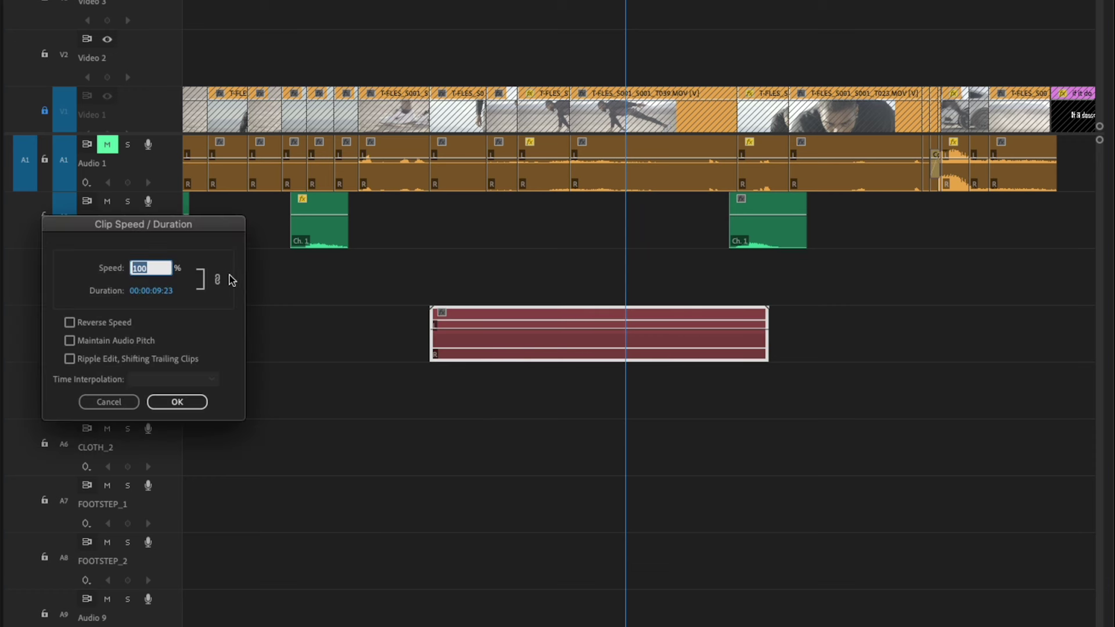
{"action": "type", "text": "50"}
{"action": "key", "text": "Return"}
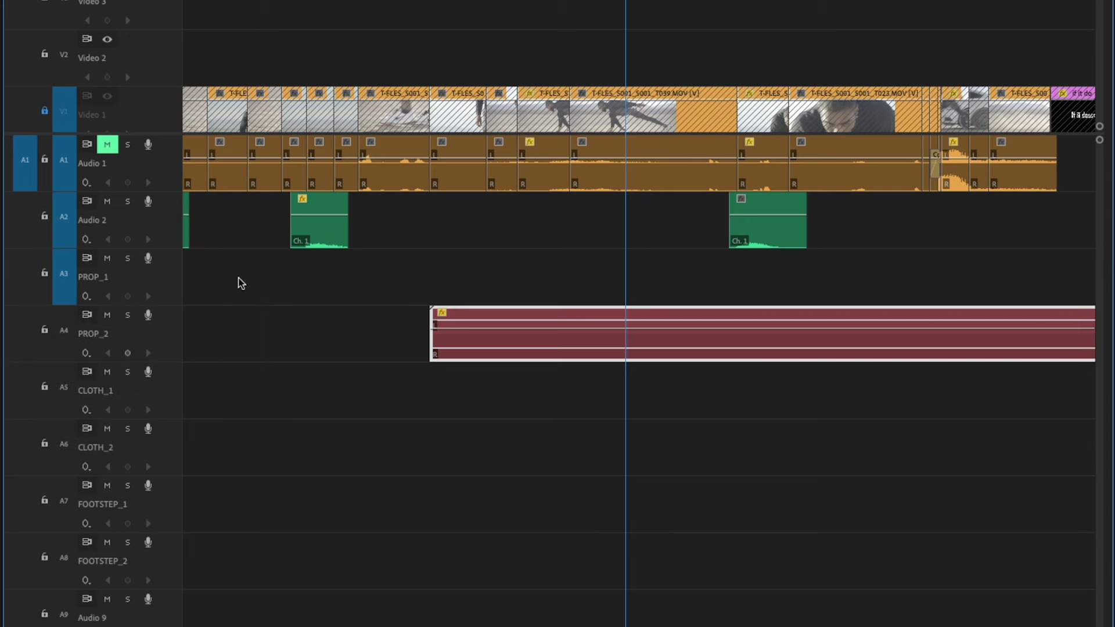
{"action": "left_click", "coordinate": [609, 398]}
{"action": "key", "text": "minus"}
{"action": "key", "text": "minus"}
{"action": "key", "text": "minus"}
{"action": "key", "text": "equal"}
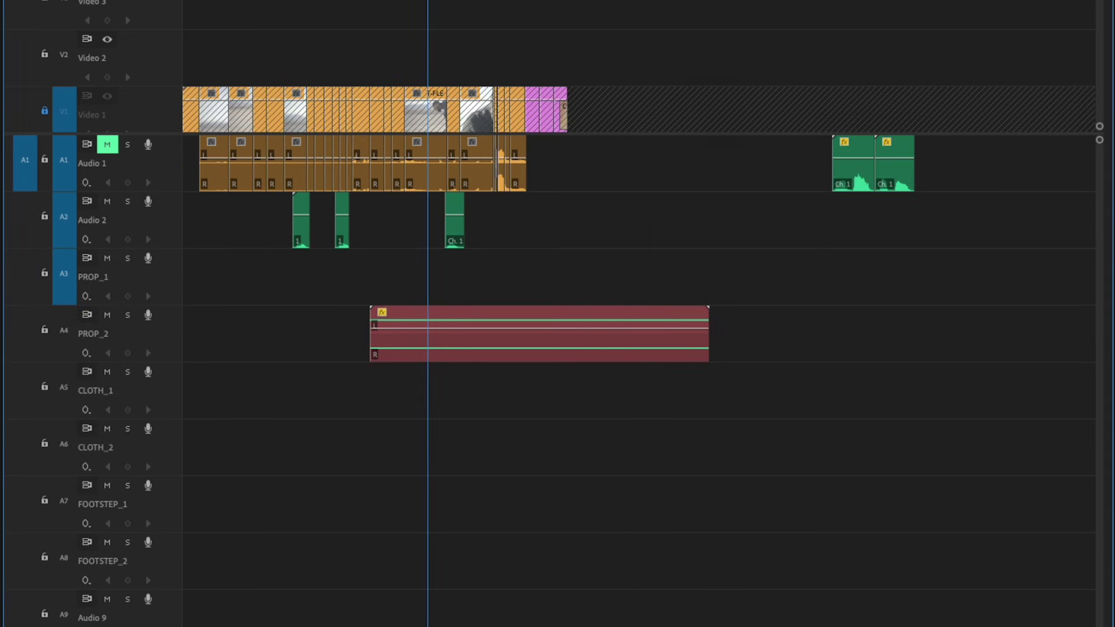
{"action": "key", "text": "equal"}
{"action": "key", "text": "minus"}
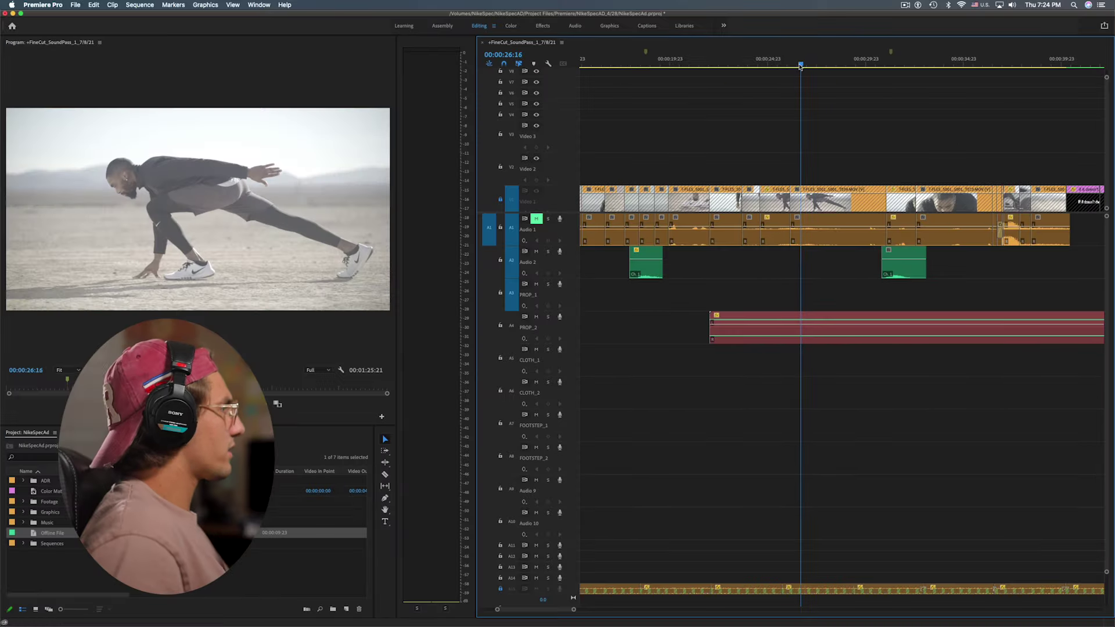
Move the PROP_2 clip to the runner's crouch near 00:00:26:18 and trim it to end with the picture
{"action": "mouse_move", "coordinate": [804, 68]}
{"action": "left_mouse_down"}
{"action": "mouse_move", "coordinate": [821, 67]}
{"action": "mouse_move", "coordinate": [802, 75]}
{"action": "left_mouse_up"}
{"action": "left_click", "coordinate": [749, 339]}
{"action": "left_click_drag", "start_coordinate": [749, 339], "coordinate": [825, 346]}
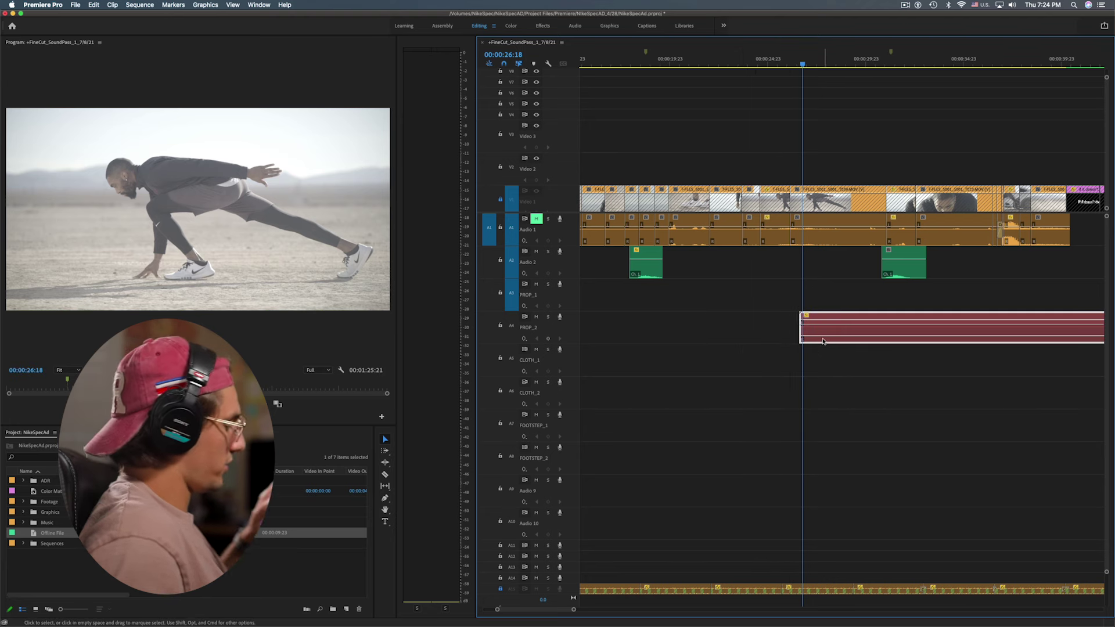
{"action": "key", "text": "minus"}
{"action": "key", "text": "minus"}
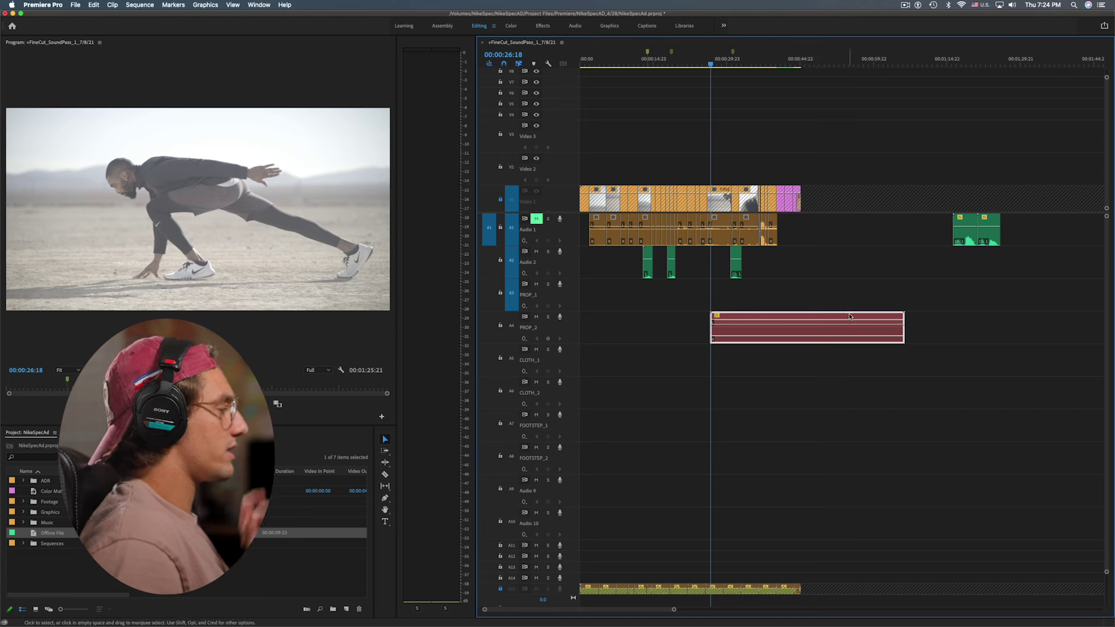
{"action": "left_click_drag", "start_coordinate": [889, 338], "coordinate": [800, 338]}
{"action": "key", "text": "space"}
{"action": "key", "text": "space"}
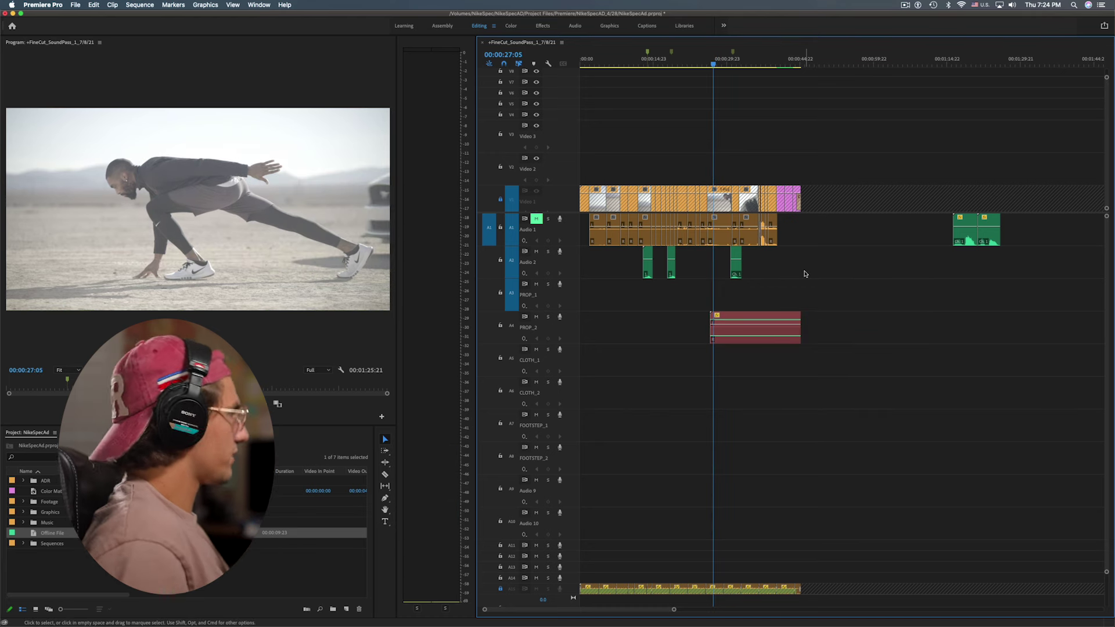
{"action": "mouse_move", "coordinate": [732, 64]}
{"action": "left_mouse_down"}
{"action": "mouse_move", "coordinate": [773, 83]}
{"action": "mouse_move", "coordinate": [730, 94]}
{"action": "mouse_move", "coordinate": [713, 69]}
{"action": "left_mouse_up"}
Duplicate the PROP_2 engine clip onto PROP_1 and shorten the copy
{"action": "key", "text": "space"}
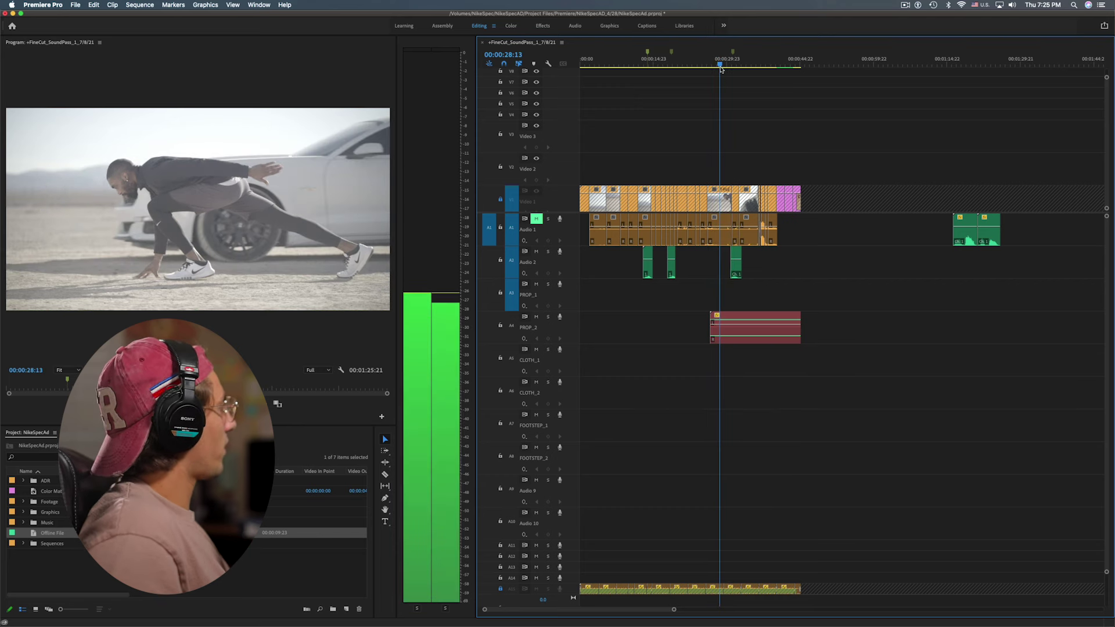
{"action": "key", "text": "space"}
{"action": "left_click", "coordinate": [743, 342]}
{"action": "left_click", "coordinate": [749, 350]}
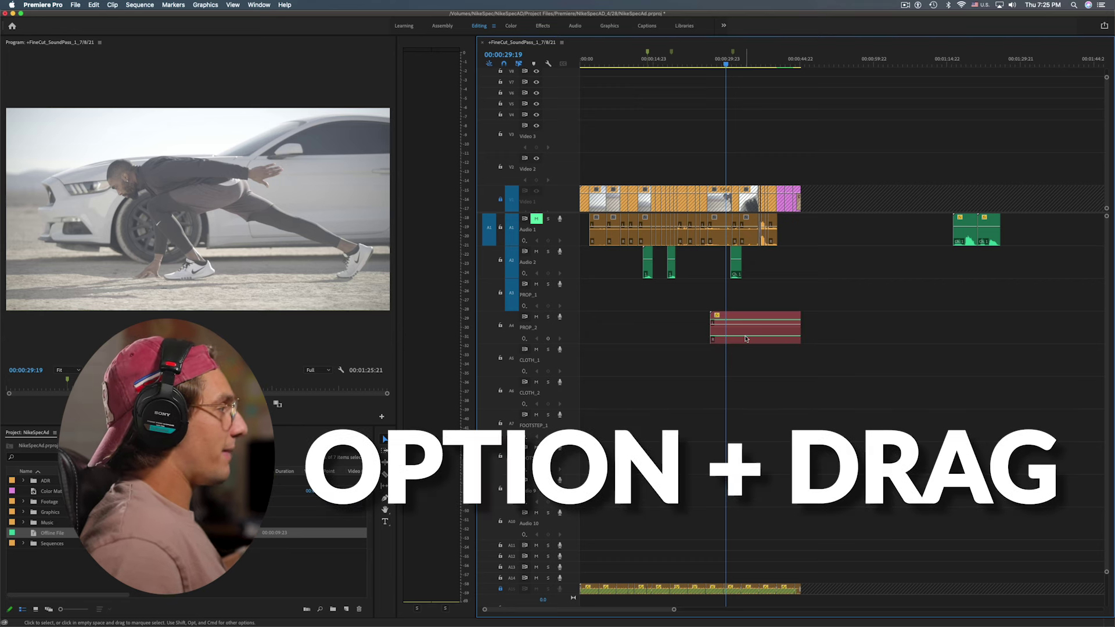
{"action": "left_click_drag", "start_coordinate": [748, 339], "coordinate": [751, 306]}
{"action": "scroll", "coordinate": [776, 298], "scroll_direction": "up", "scroll_amount": 5}
{"action": "left_click_drag", "start_coordinate": [858, 295], "coordinate": [621, 295]}
{"action": "scroll", "coordinate": [677, 289], "scroll_direction": "left", "scroll_amount": 5}
{"action": "left_click_drag", "start_coordinate": [711, 295], "coordinate": [685, 295]}
{"action": "key", "text": "space"}
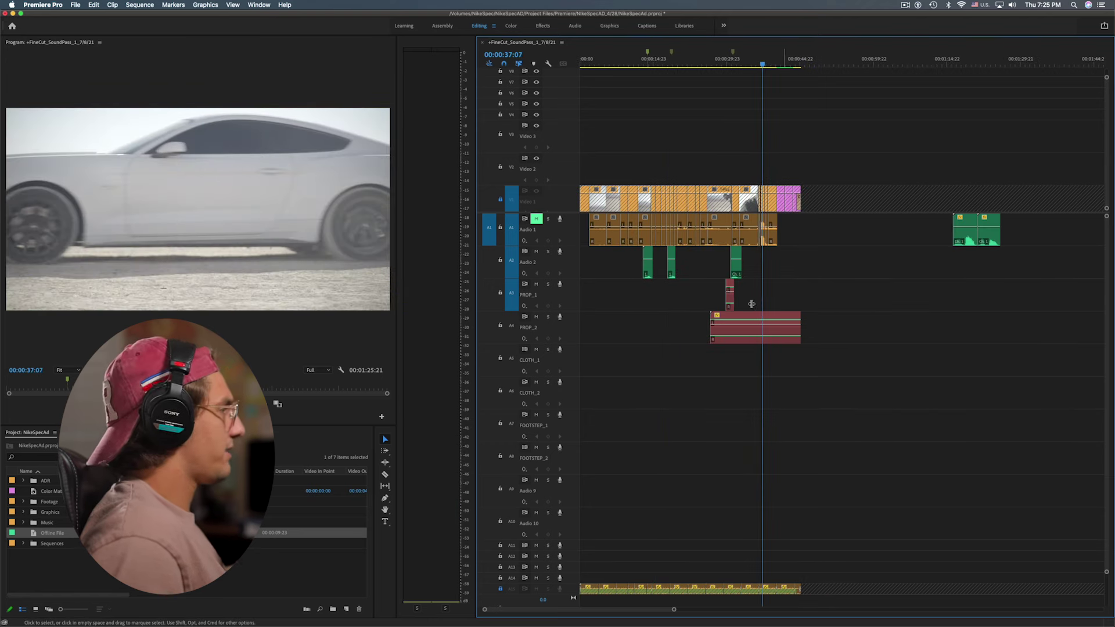
Place a second short PROP_1 copy snapped to the playhead at 00:00:36:16
{"action": "left_click", "coordinate": [729, 304]}
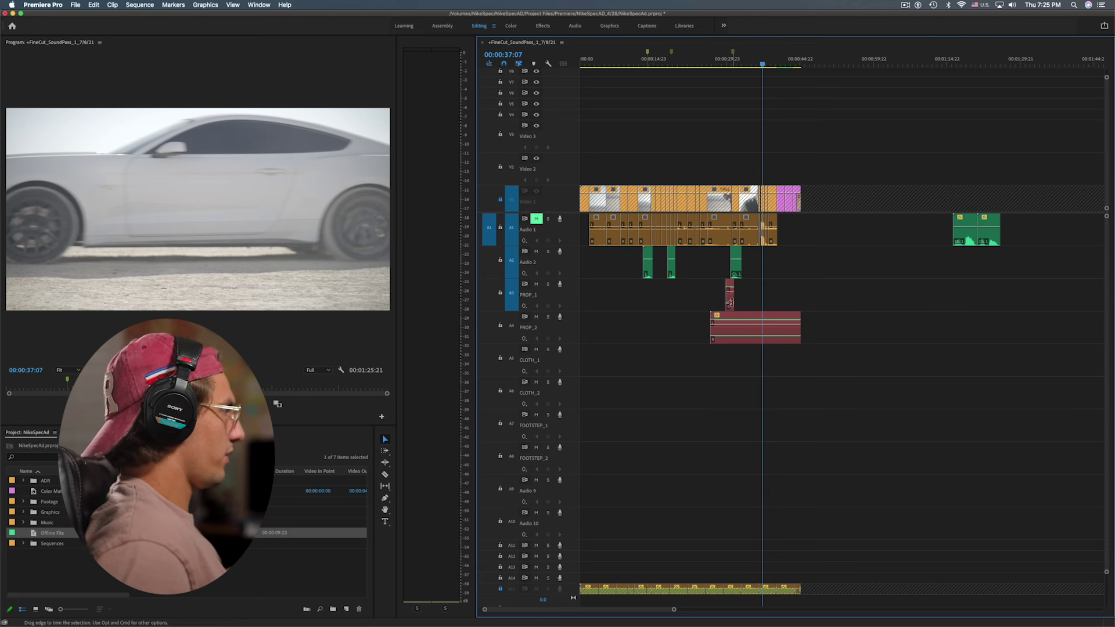
{"action": "left_click_drag", "start_coordinate": [730, 304], "coordinate": [762, 292], "text": "alt"}
{"action": "key", "text": "equal"}
{"action": "left_click", "coordinate": [834, 69]}
{"action": "left_click_drag", "start_coordinate": [835, 74], "coordinate": [830, 72]}
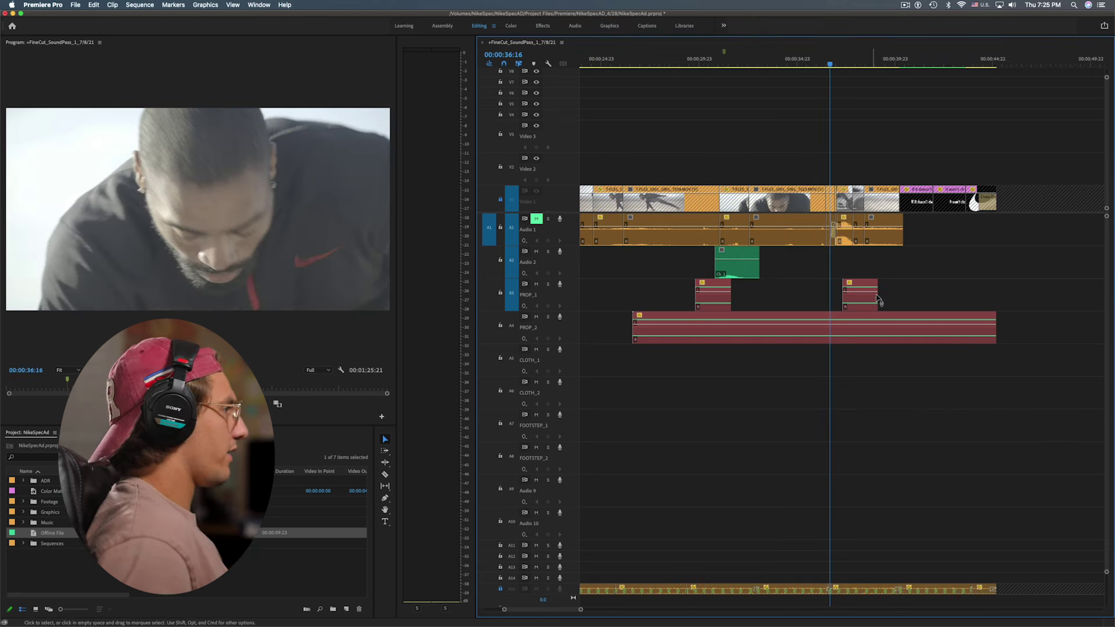
{"action": "left_click_drag", "start_coordinate": [863, 306], "coordinate": [851, 306]}
{"action": "key", "text": "space"}
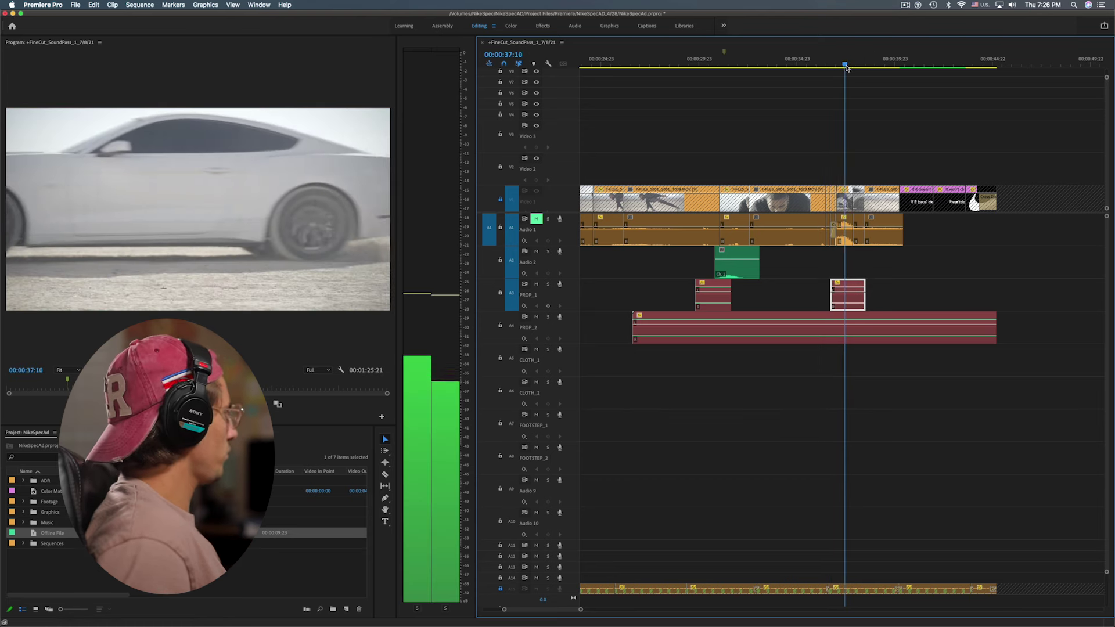
{"action": "key", "text": "minus"}
{"action": "key", "text": "minus"}
{"action": "left_click_drag", "start_coordinate": [756, 62], "coordinate": [700, 62]}
{"action": "key", "text": "space"}
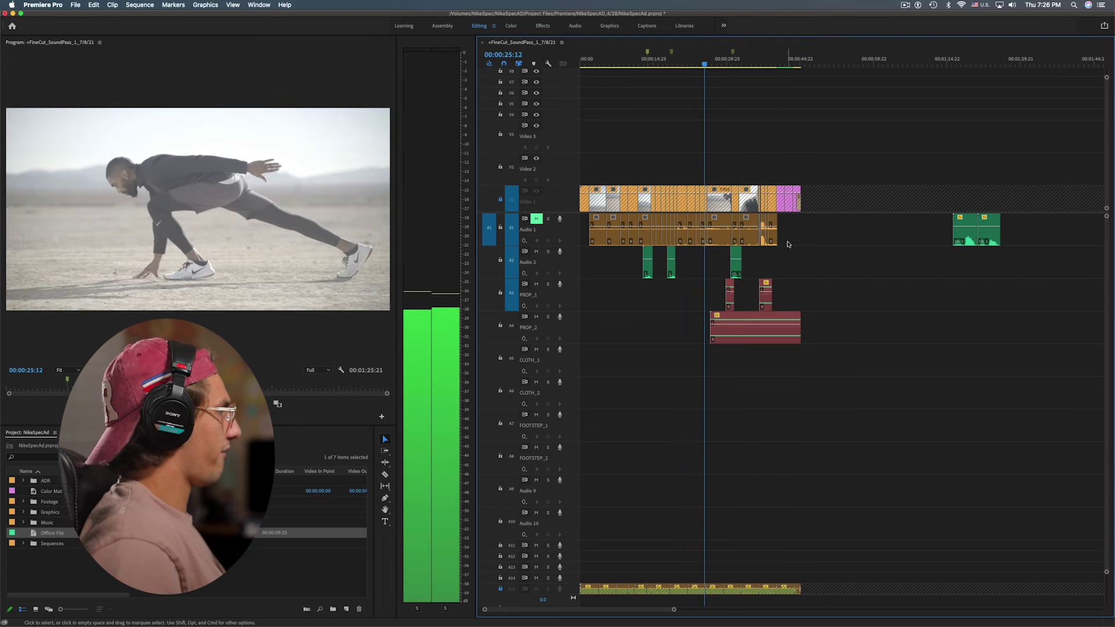
Play back the engine section to review the two PROP_1 copies over PROP_2
{"action": "left_click", "coordinate": [761, 315]}
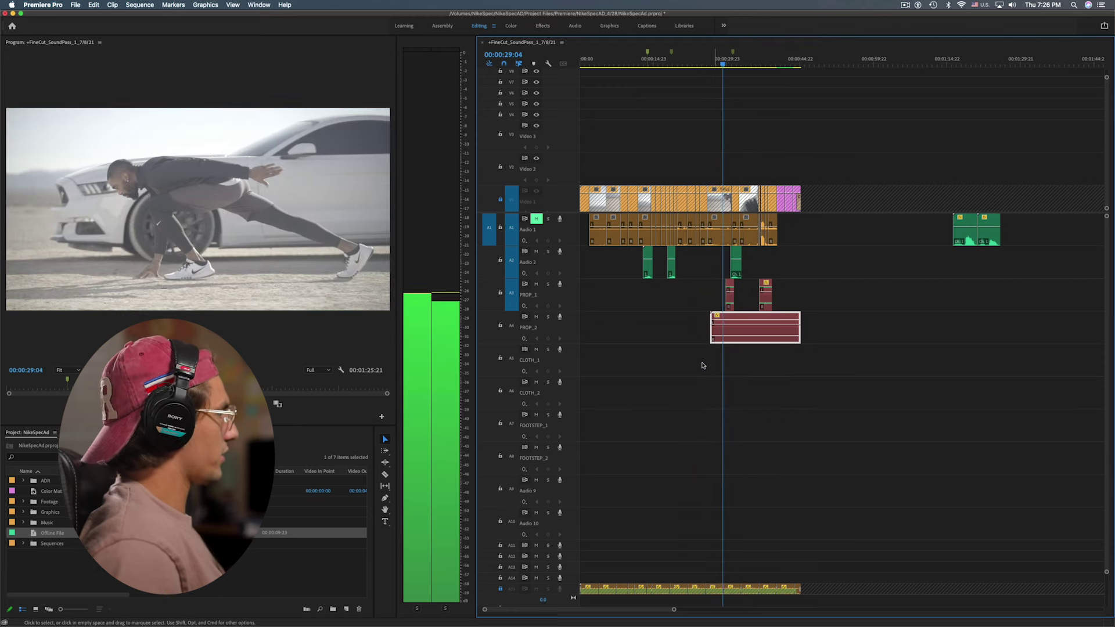
{"action": "left_click", "coordinate": [740, 344]}
{"action": "key", "text": "space"}
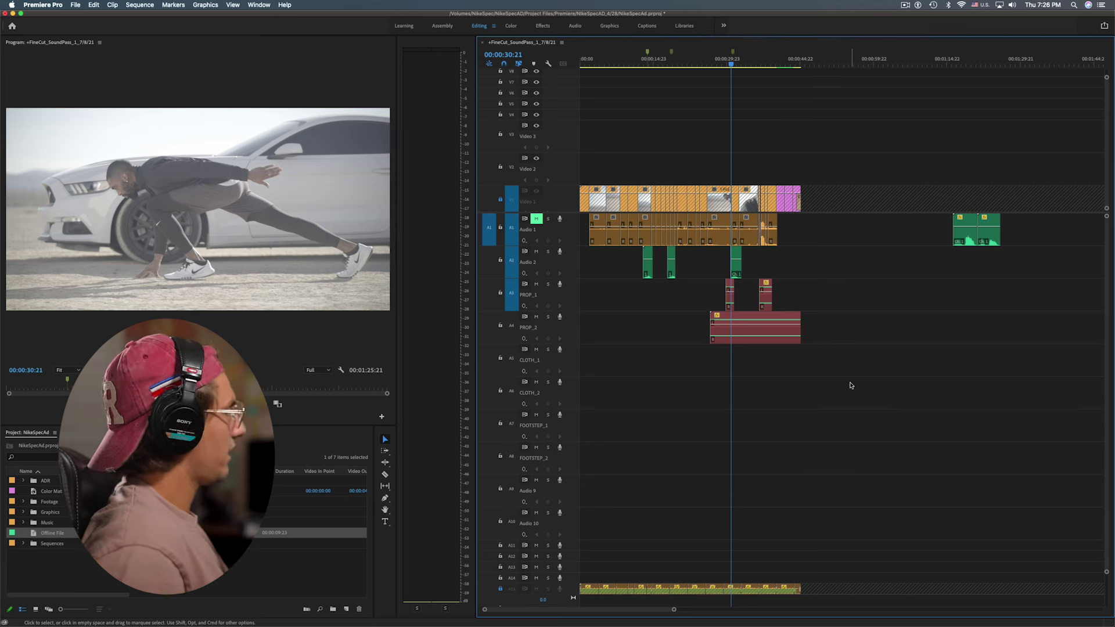
{"action": "key", "text": "space"}
{"action": "left_click", "coordinate": [729, 295]}
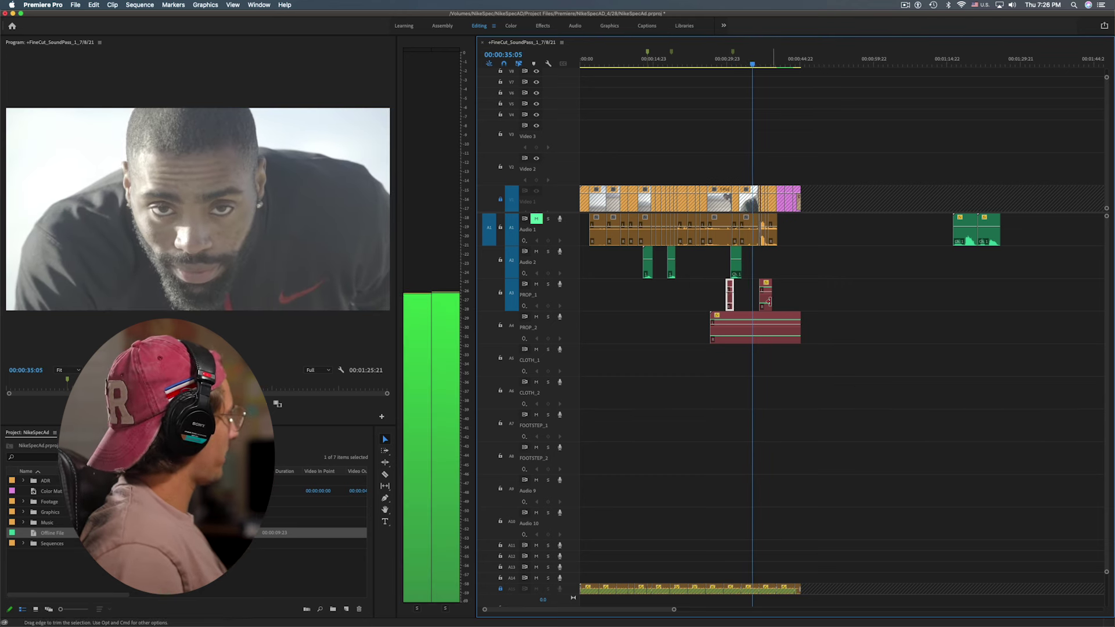
{"action": "left_click", "coordinate": [766, 295]}
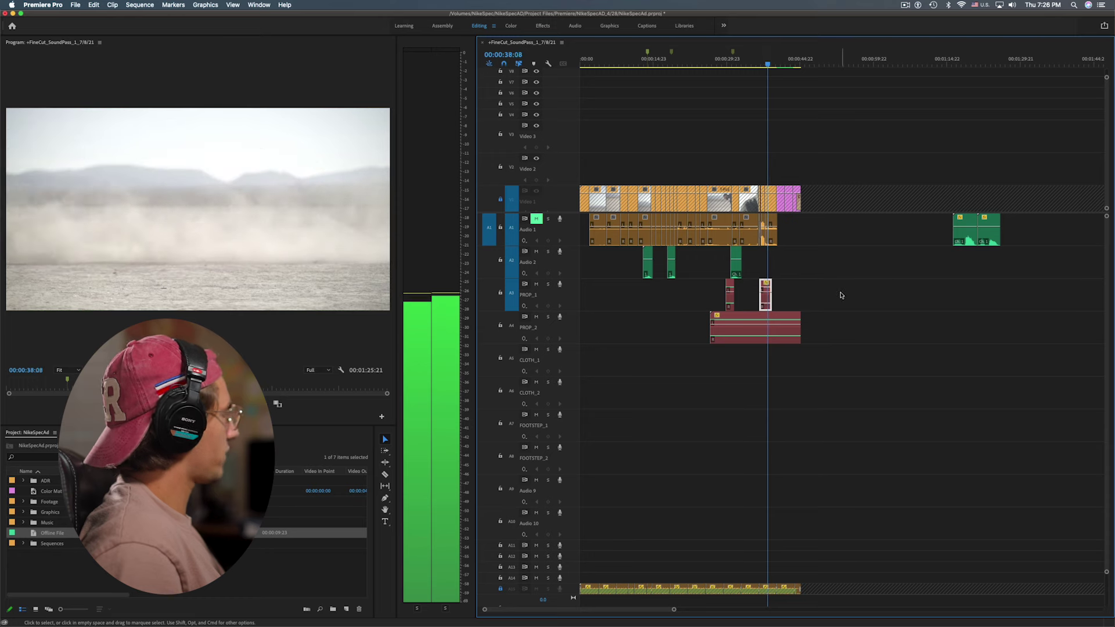
{"action": "left_click", "coordinate": [831, 302]}
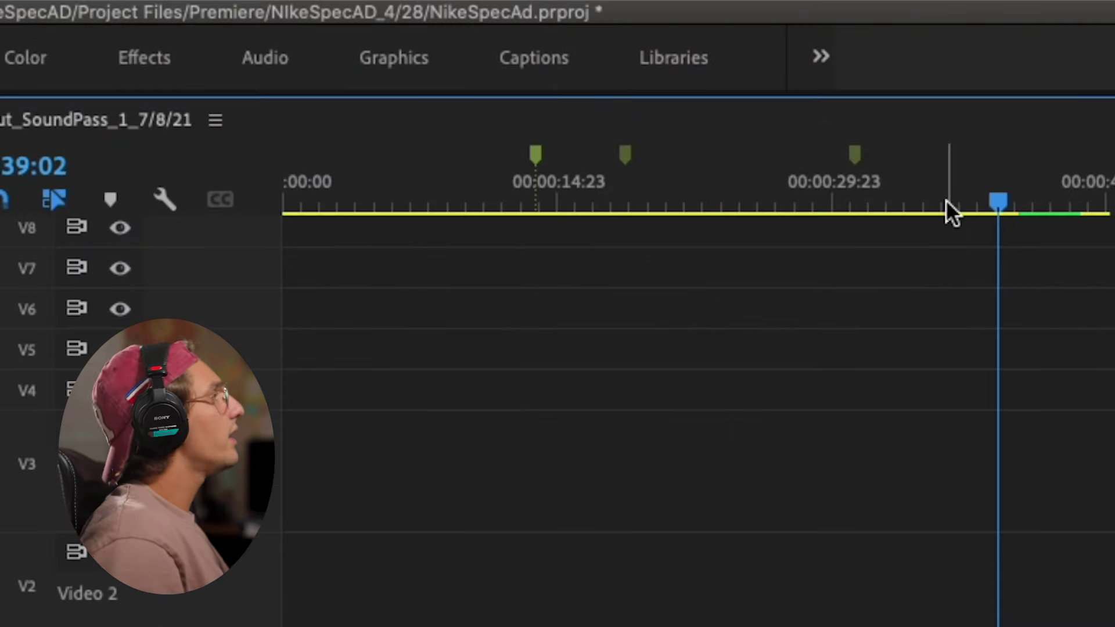
Drop markers at each action beat along the first 40 seconds of the ruler
{"action": "left_click", "coordinate": [952, 200]}
{"action": "key", "text": "m"}
{"action": "left_click_drag", "start_coordinate": [926, 200], "coordinate": [723, 201]}
{"action": "key", "text": "m"}
{"action": "key", "text": "m"}
{"action": "key", "text": "m"}
{"action": "key", "text": "m"}
{"action": "key", "text": "m"}
{"action": "key", "text": "m"}
{"action": "left_click_drag", "start_coordinate": [622, 194], "coordinate": [815, 200]}
{"action": "key", "text": "m"}
{"action": "key", "text": "m"}
{"action": "key", "text": "m"}
{"action": "key", "text": "m"}
{"action": "key", "text": "m"}
{"action": "left_click_drag", "start_coordinate": [816, 200], "coordinate": [1040, 200]}
{"action": "key", "text": "m"}
{"action": "key", "text": "m"}
{"action": "left_click_drag", "start_coordinate": [1040, 200], "coordinate": [1052, 200]}
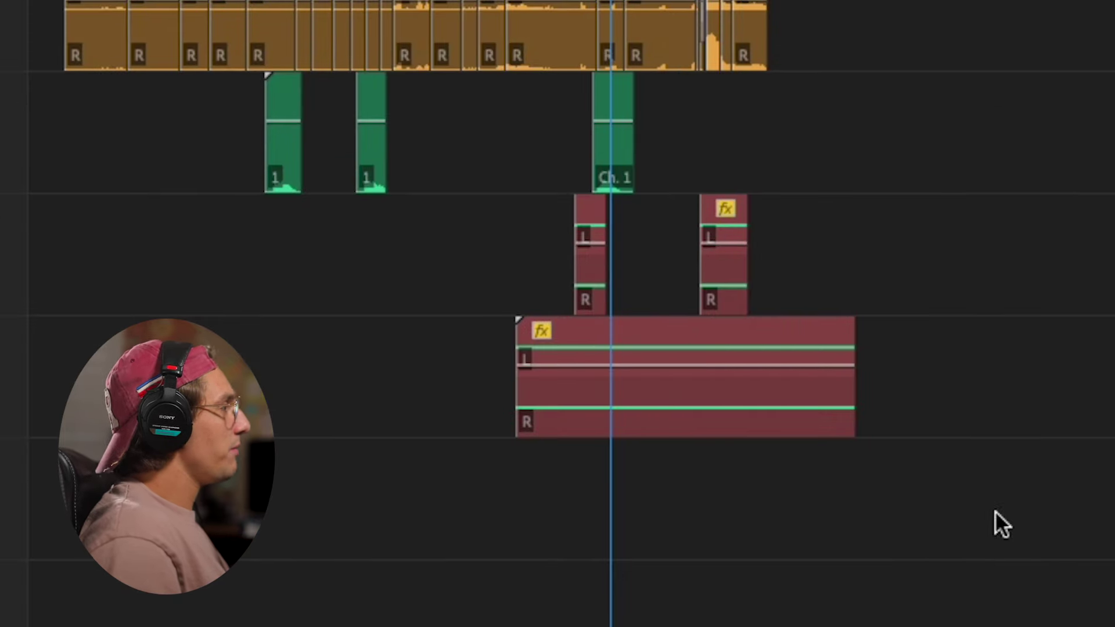
Select the long PROP_2 clip, return the playhead to 00:00:13:06, and clear the selection
{"action": "left_click_drag", "start_coordinate": [1006, 508], "coordinate": [548, 354]}
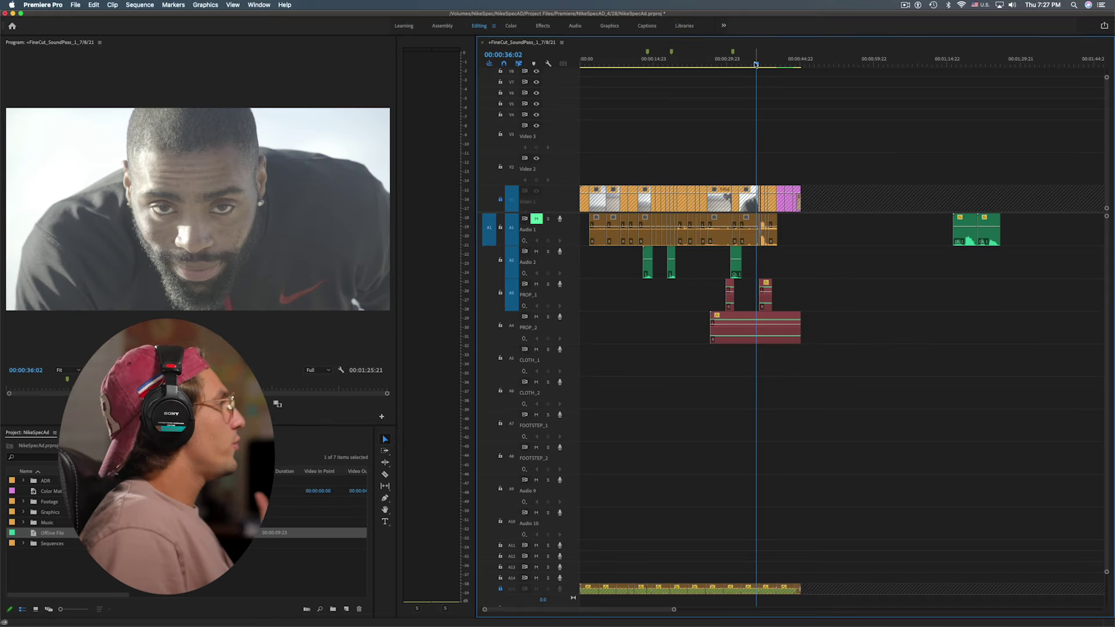
{"action": "left_click_drag", "start_coordinate": [755, 63], "coordinate": [646, 291]}
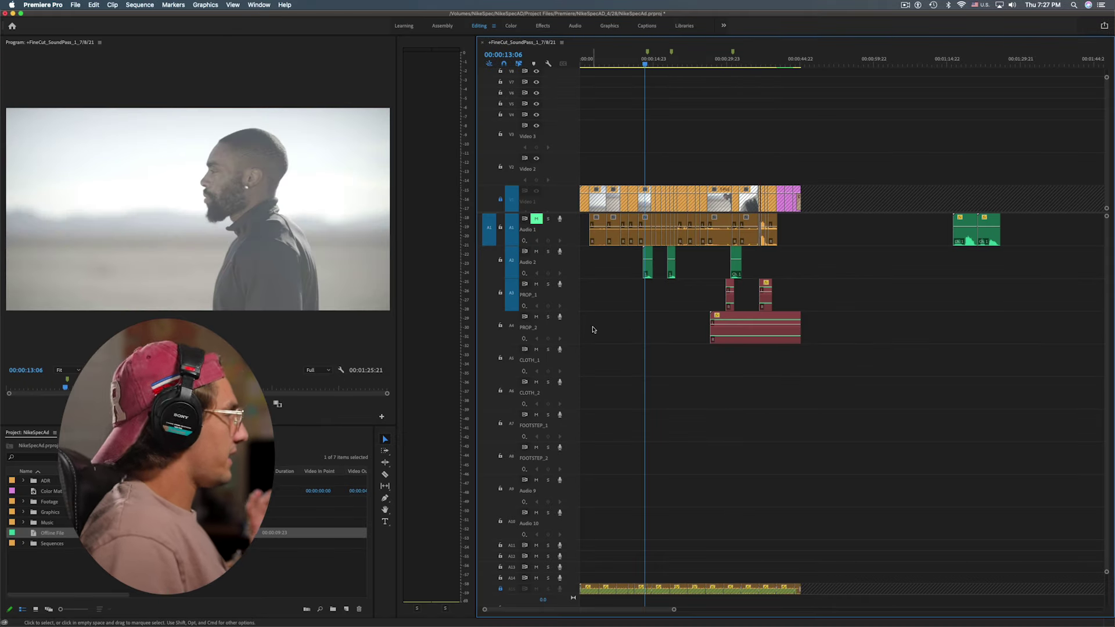
{"action": "left_click", "coordinate": [619, 329]}
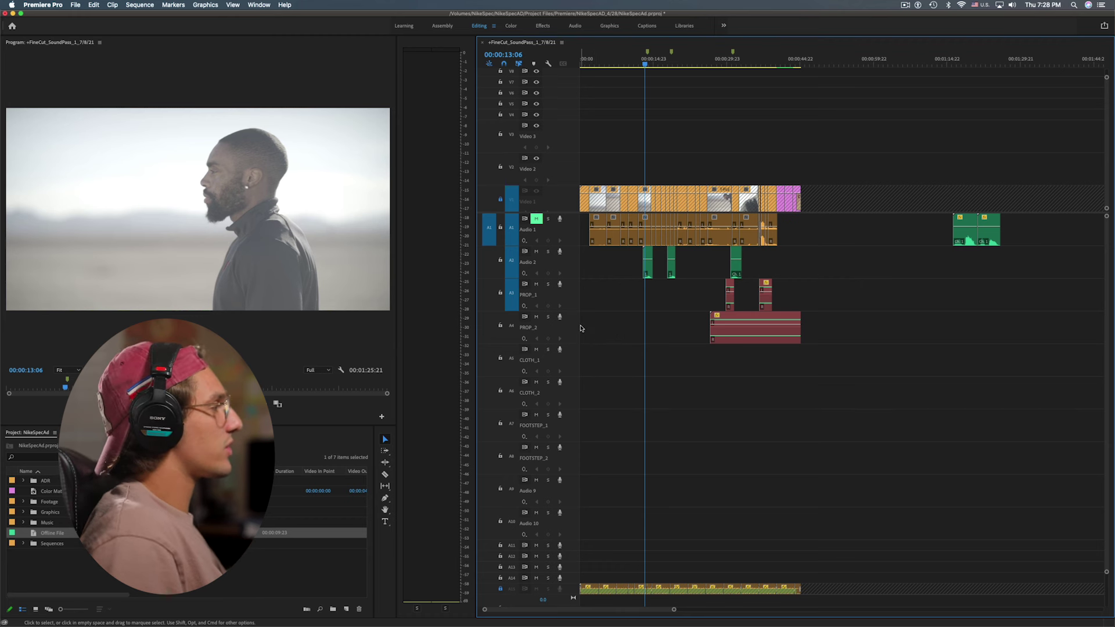
Copy the engine clip down as a short placeholder on CLOTH_1 near 00:00:05
{"action": "key", "text": "Down"}
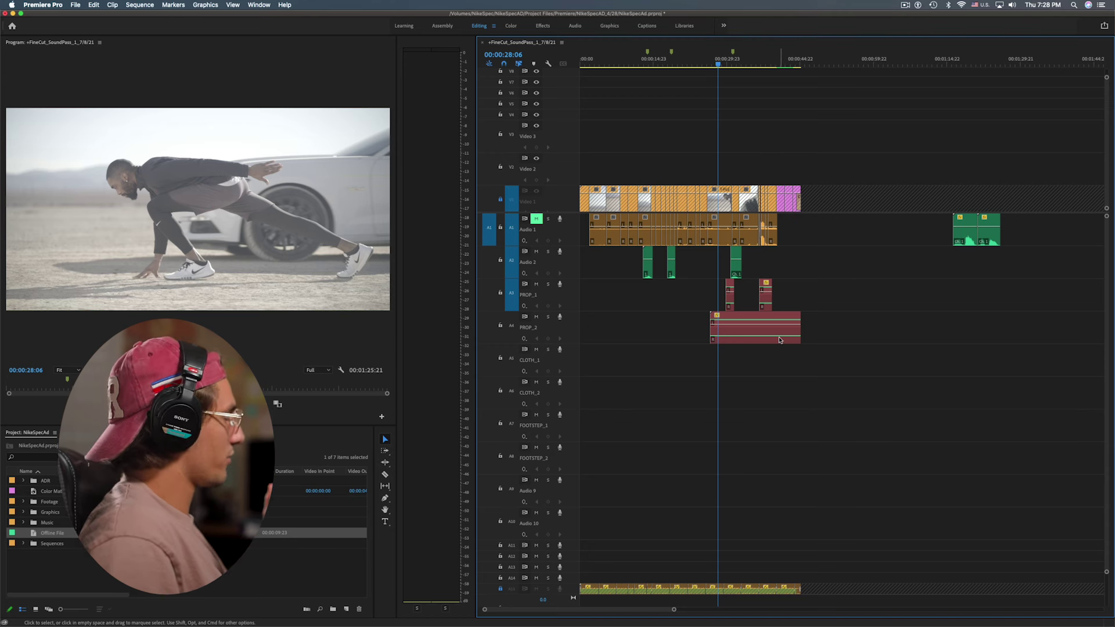
{"action": "left_click", "coordinate": [617, 328]}
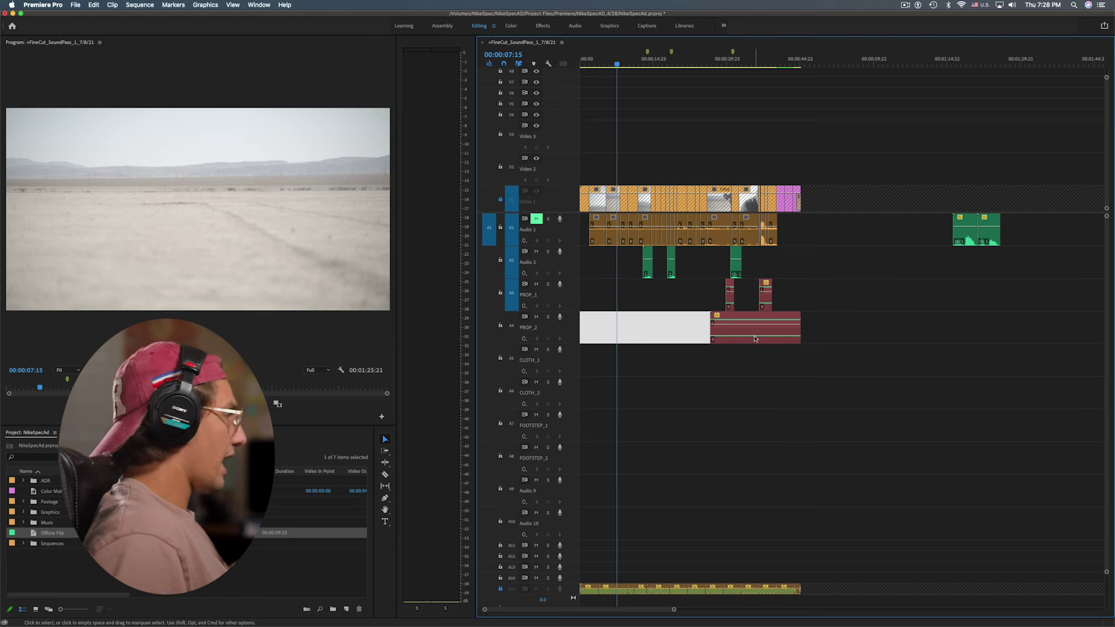
{"action": "left_click_drag", "start_coordinate": [755, 337], "coordinate": [628, 387]}
Play the new cloth sound and trim the start of the CLOTH_1 clip later
{"action": "key", "text": "space"}
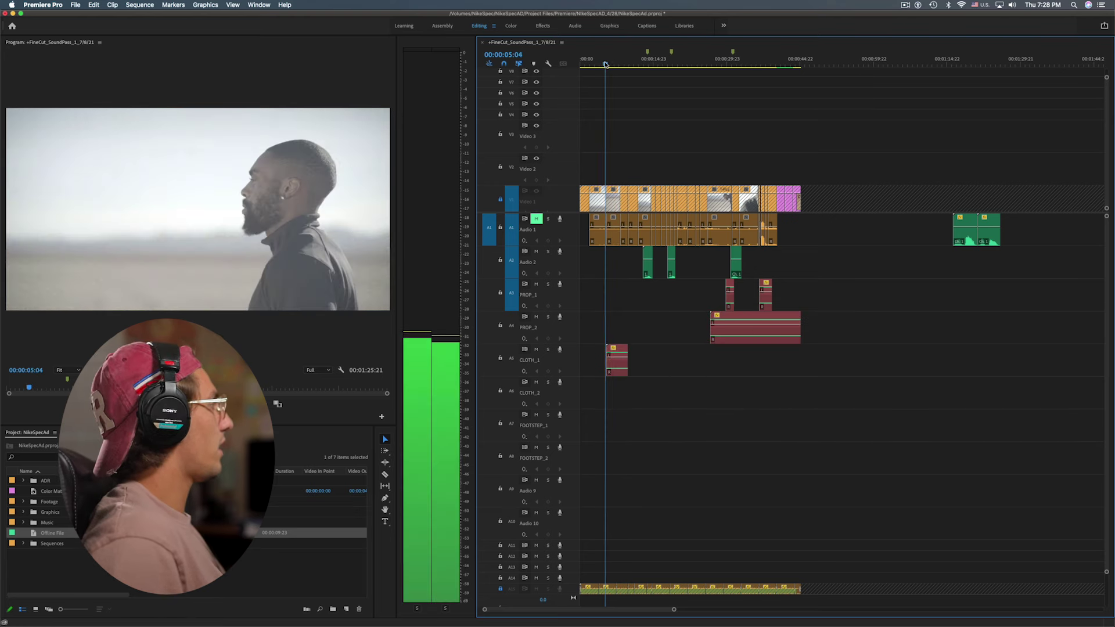
{"action": "key", "text": "="}
{"action": "key", "text": "="}
{"action": "key", "text": "="}
{"action": "key", "text": "space"}
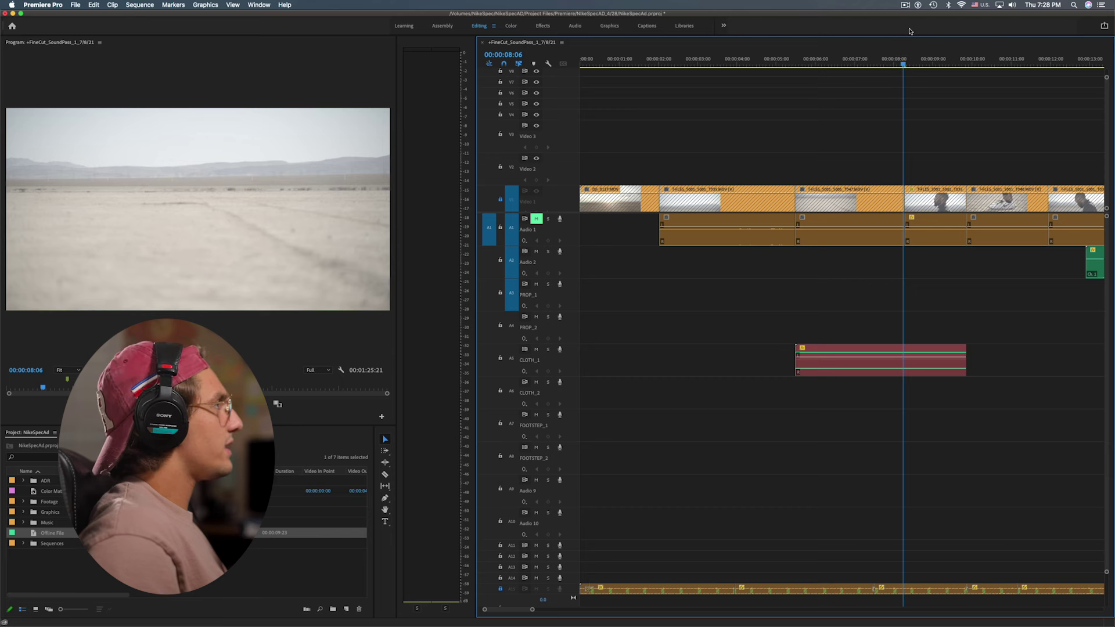
{"action": "key", "text": "space"}
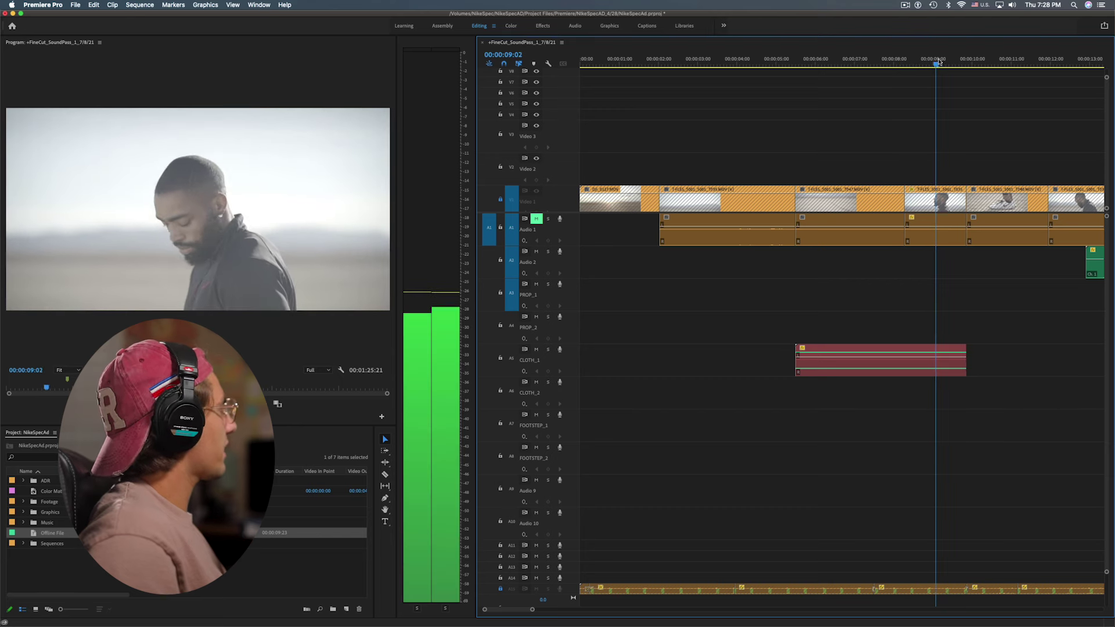
{"action": "key", "text": "space"}
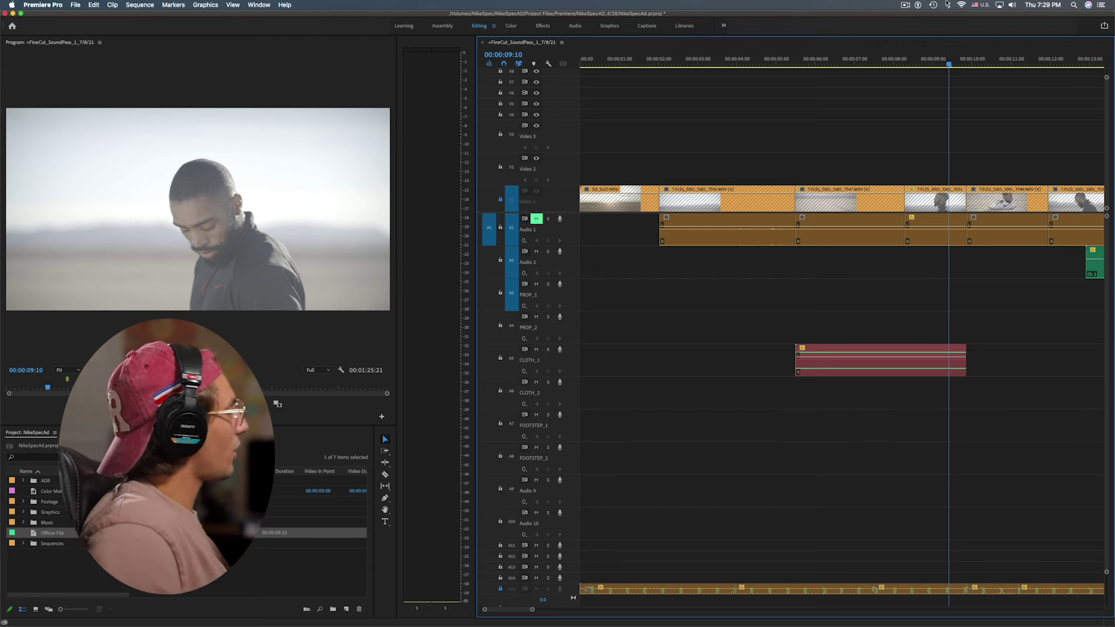
{"action": "left_click", "coordinate": [799, 363]}
{"action": "left_click_drag", "start_coordinate": [797, 353], "coordinate": [920, 356]}
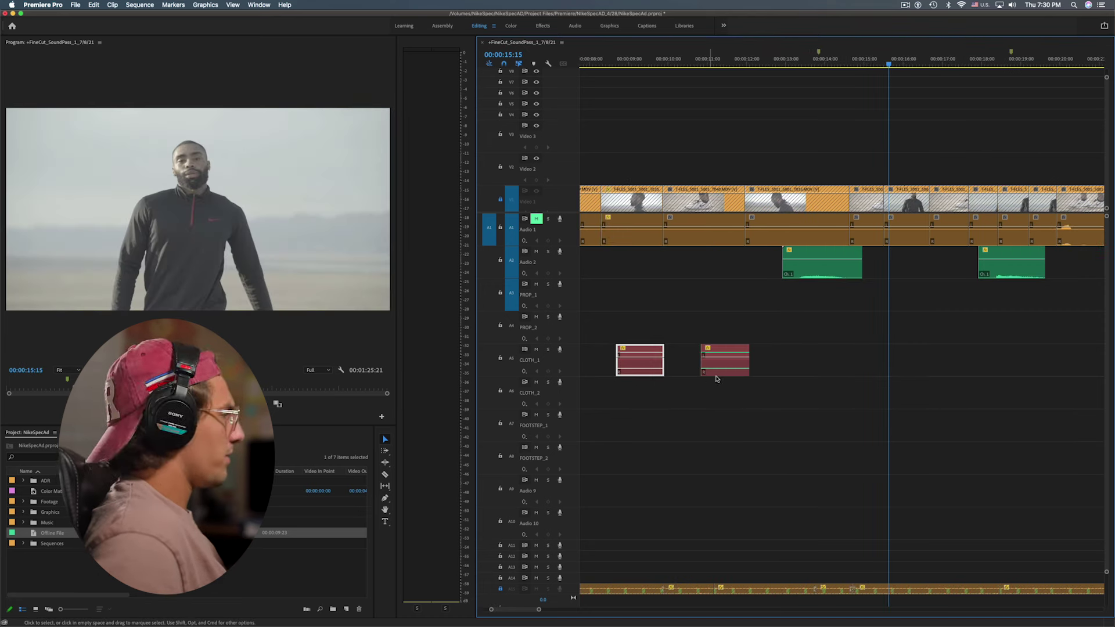
Copy the cloth clip to later markers on CLOTH_1 and CLOTH_2, then review the 34–41 second section
{"action": "left_click", "coordinate": [725, 372]}
{"action": "left_click_drag", "start_coordinate": [725, 371], "coordinate": [879, 372]}
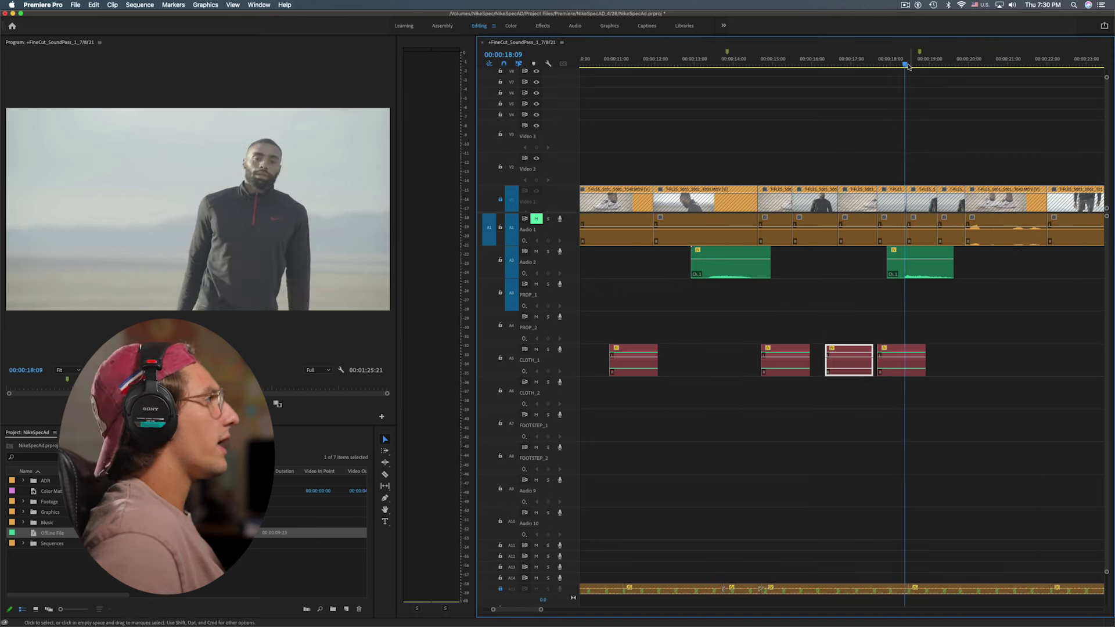
{"action": "left_click_drag", "start_coordinate": [904, 65], "coordinate": [927, 67]}
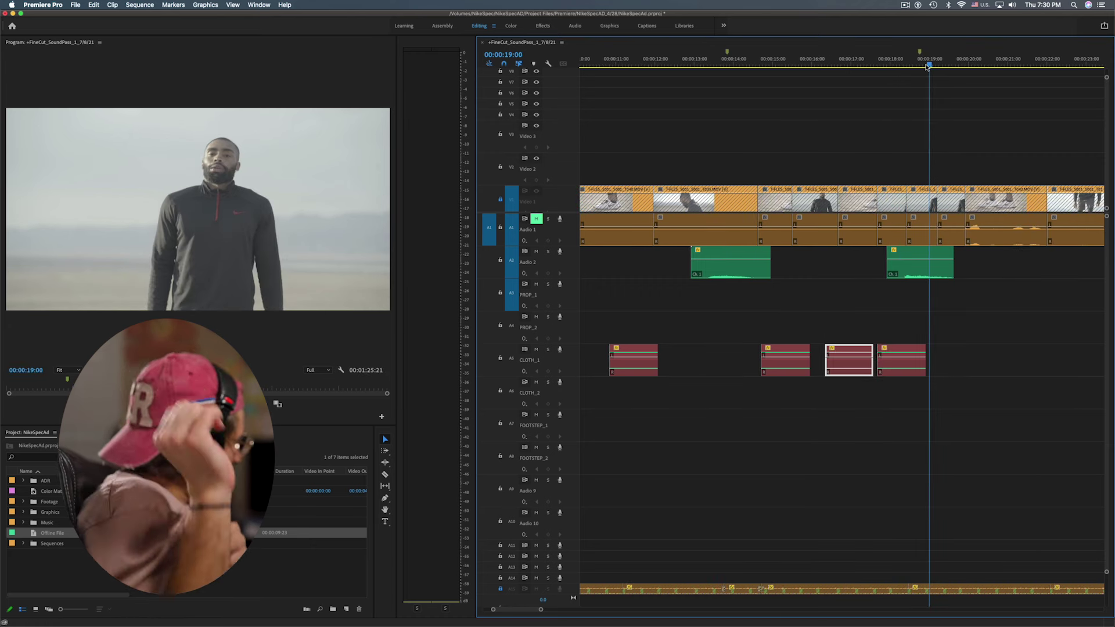
{"action": "left_click_drag", "start_coordinate": [916, 276], "coordinate": [932, 406]}
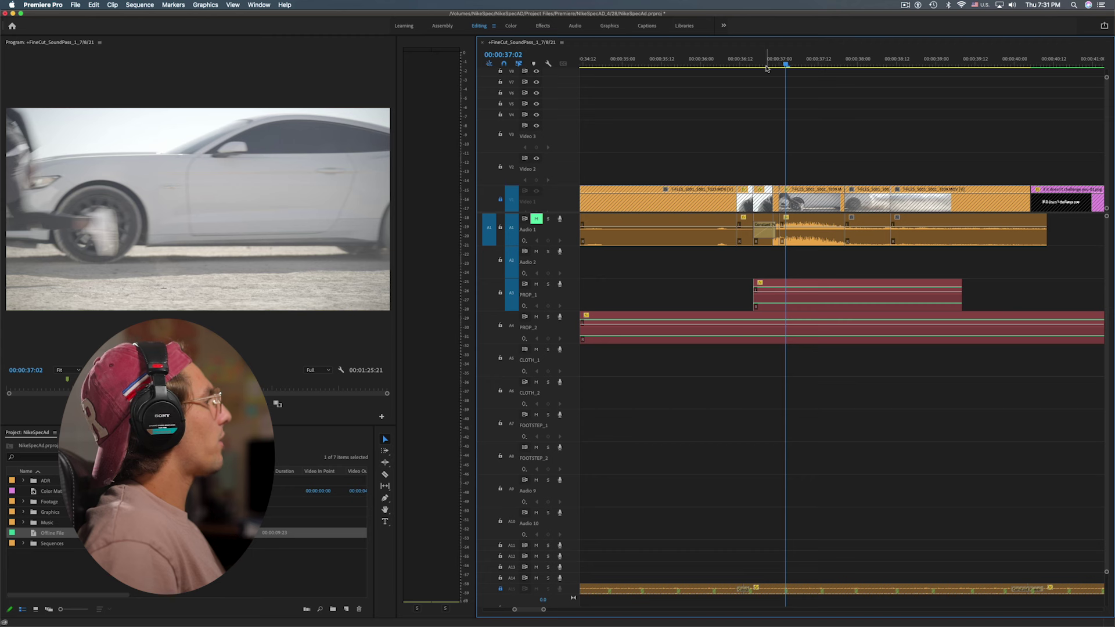
{"action": "left_click_drag", "start_coordinate": [784, 67], "coordinate": [750, 107]}
{"action": "key", "text": "minus"}
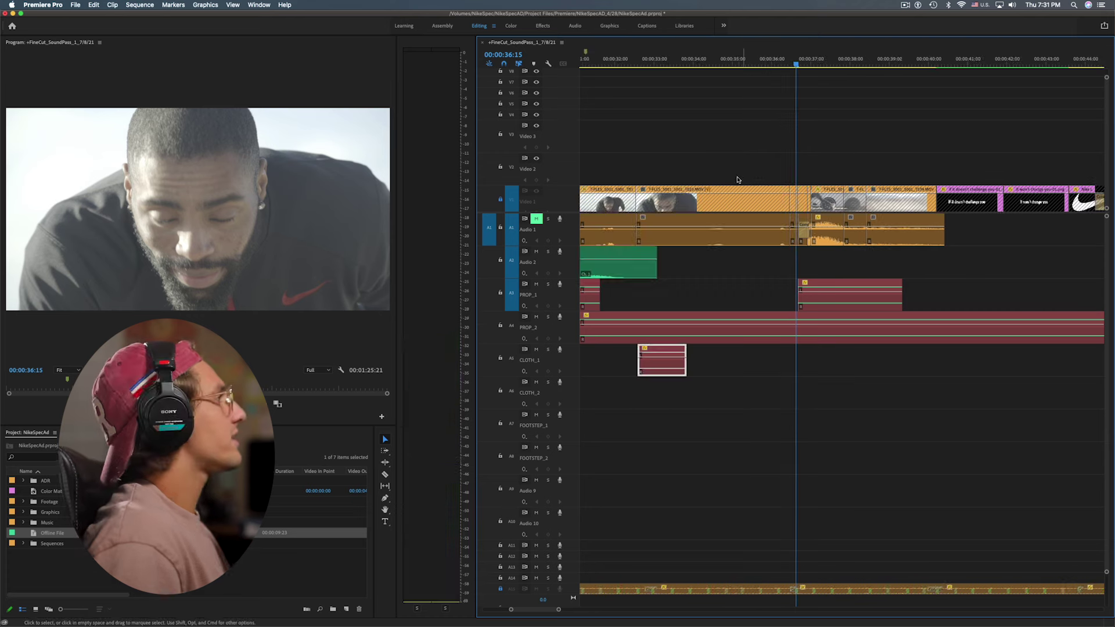
{"action": "key", "text": "space"}
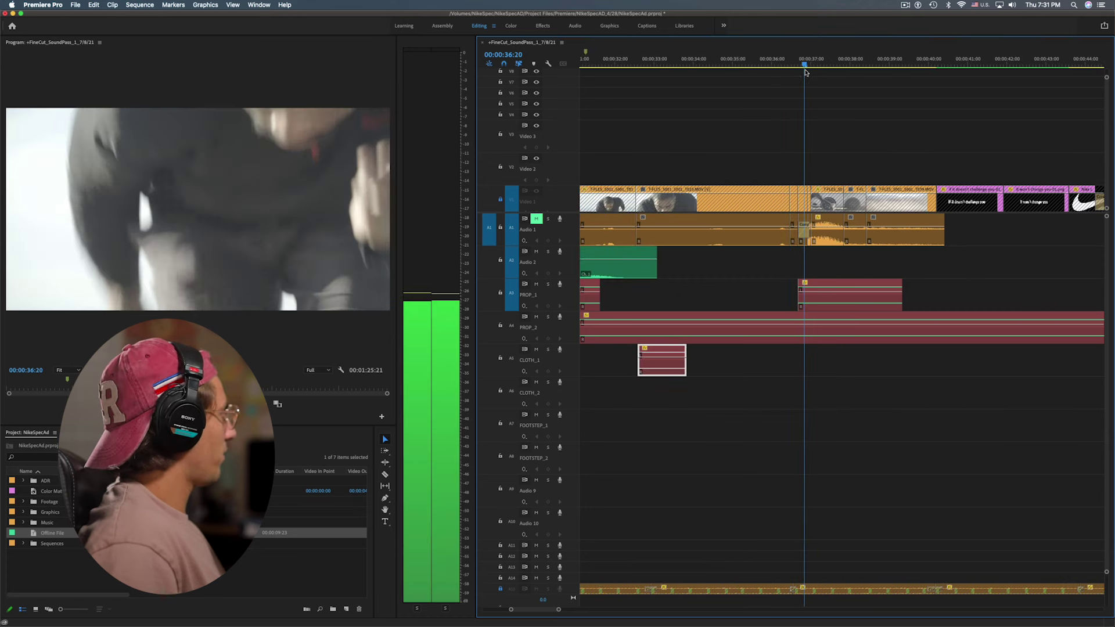
{"action": "key", "text": "minus"}
{"action": "key", "text": "minus"}
{"action": "key", "text": "minus"}
{"action": "key", "text": "minus"}
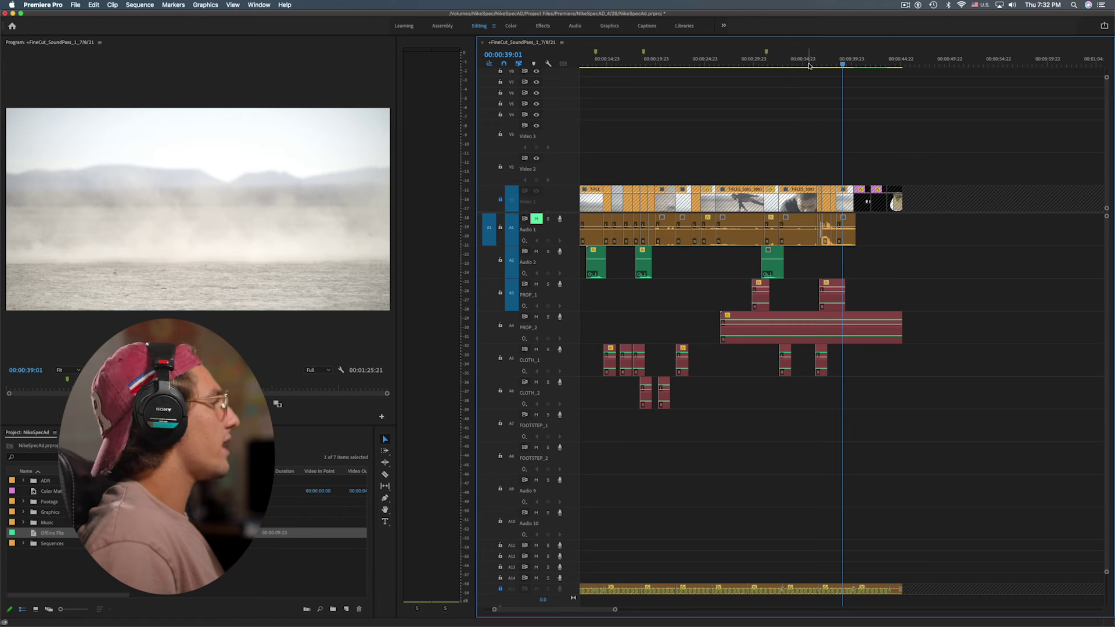
Jump the playhead to 00:00:06:00 and place a clip copy on FOOTSTEP_1 near the start
{"action": "type", "text": "600"}
{"action": "key", "text": "Return"}
{"action": "key", "text": "equal"}
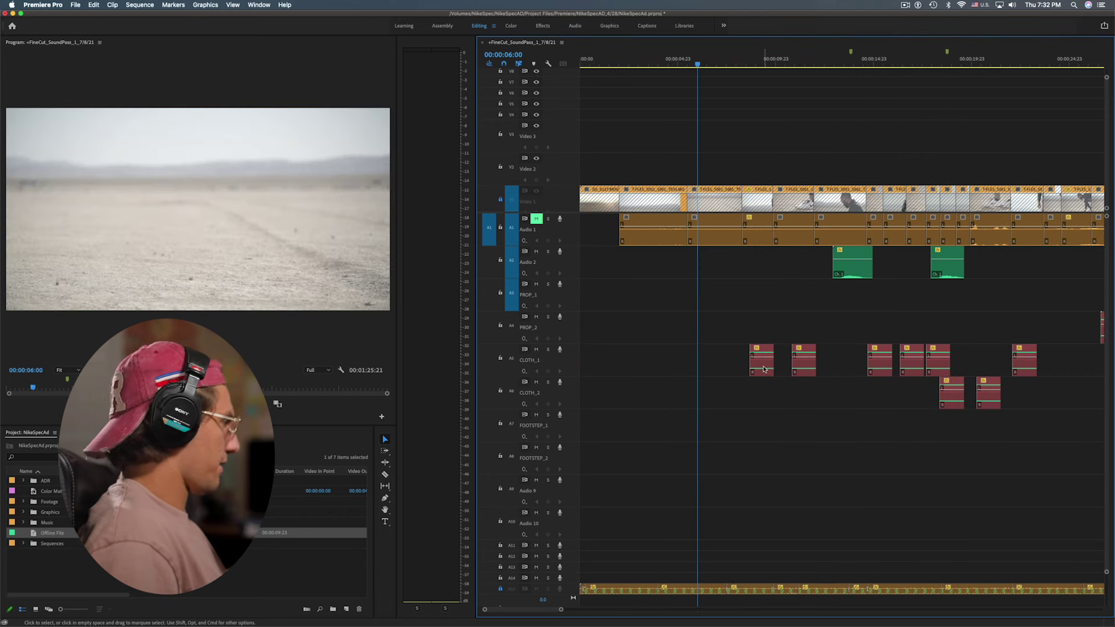
{"action": "left_click_drag", "start_coordinate": [762, 372], "coordinate": [645, 437]}
{"action": "left_click", "coordinate": [658, 69]}
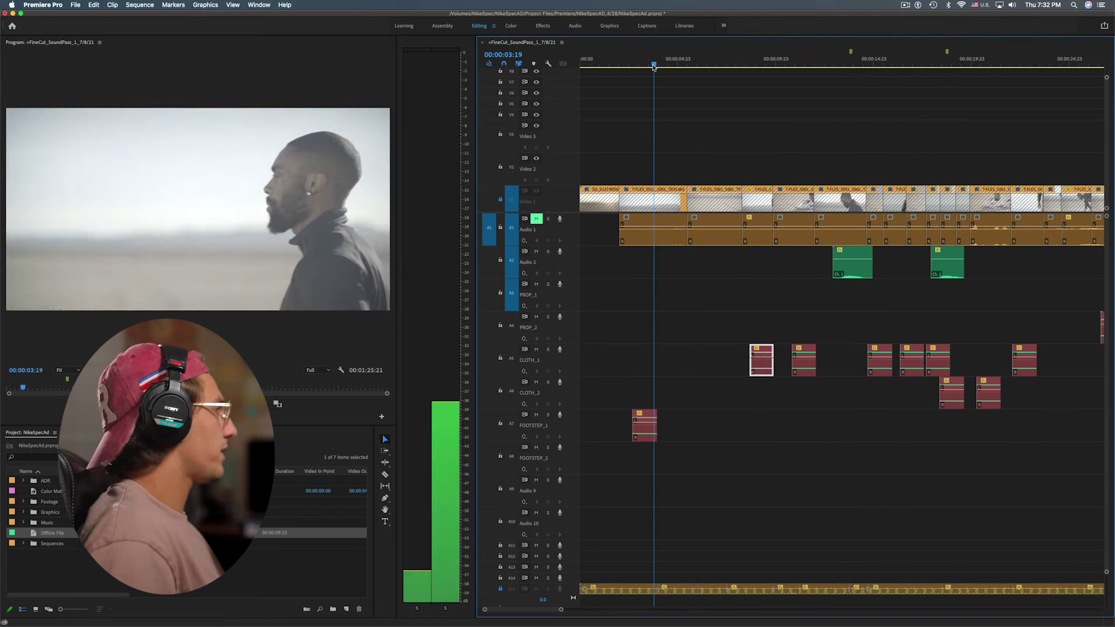
Alt-drag footstep clip copies onto FOOTSTEP_1 at the first shoe steps and near 14 seconds
{"action": "left_click", "coordinate": [622, 358]}
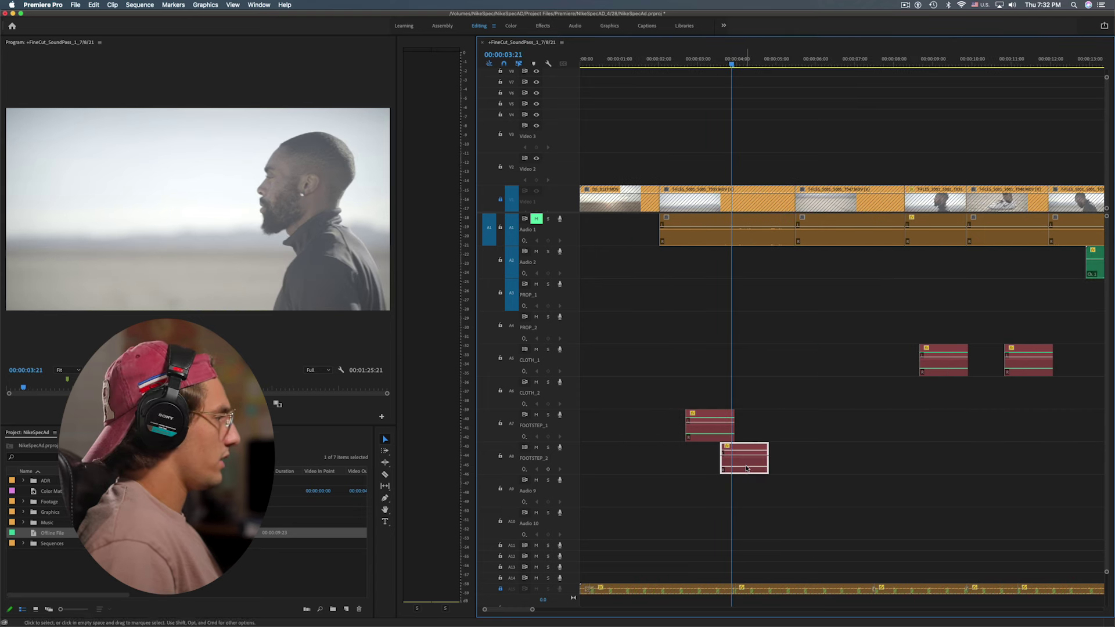
{"action": "left_click_drag", "start_coordinate": [748, 470], "coordinate": [778, 437]}
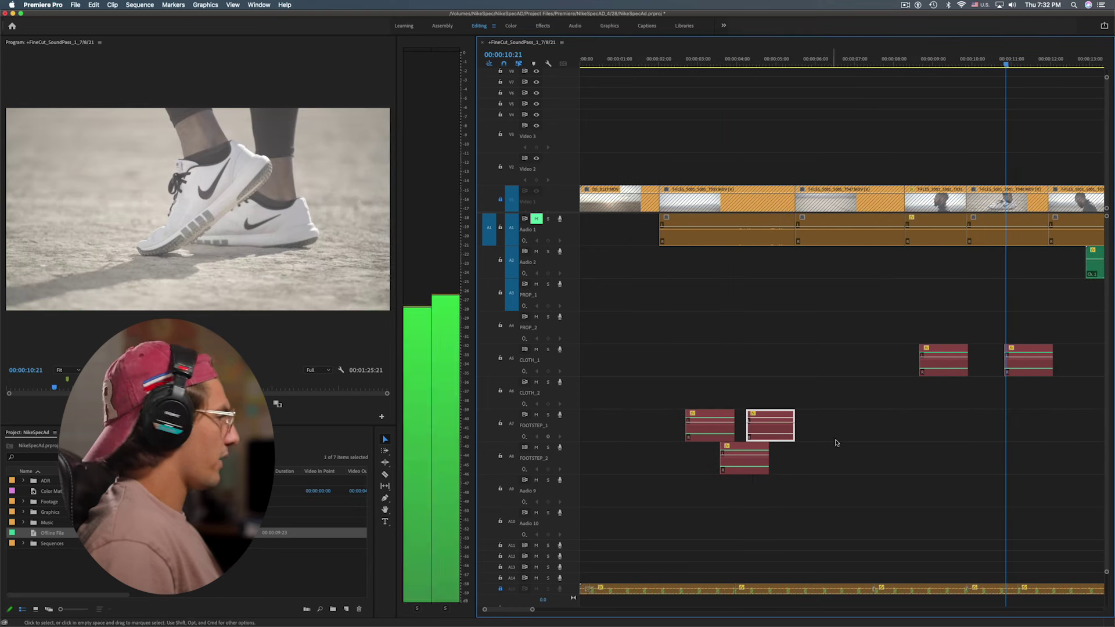
{"action": "left_click_drag", "start_coordinate": [775, 434], "coordinate": [976, 434]}
{"action": "left_click_drag", "start_coordinate": [1006, 62], "coordinate": [966, 116]}
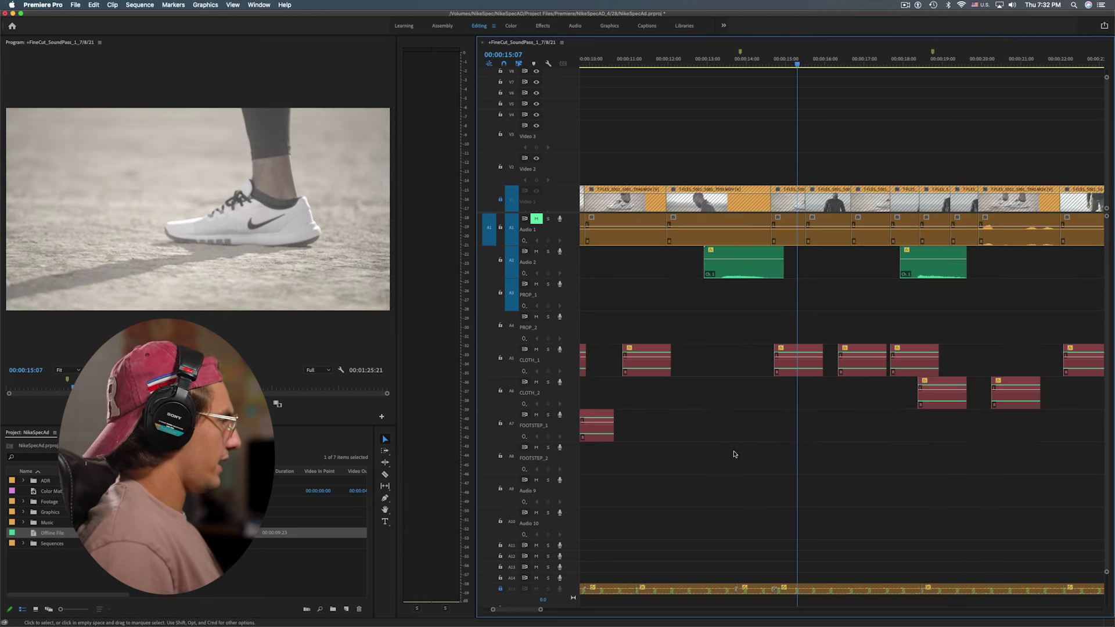
{"action": "scroll", "coordinate": [680, 441], "scroll_direction": "up", "scroll_amount": 2}
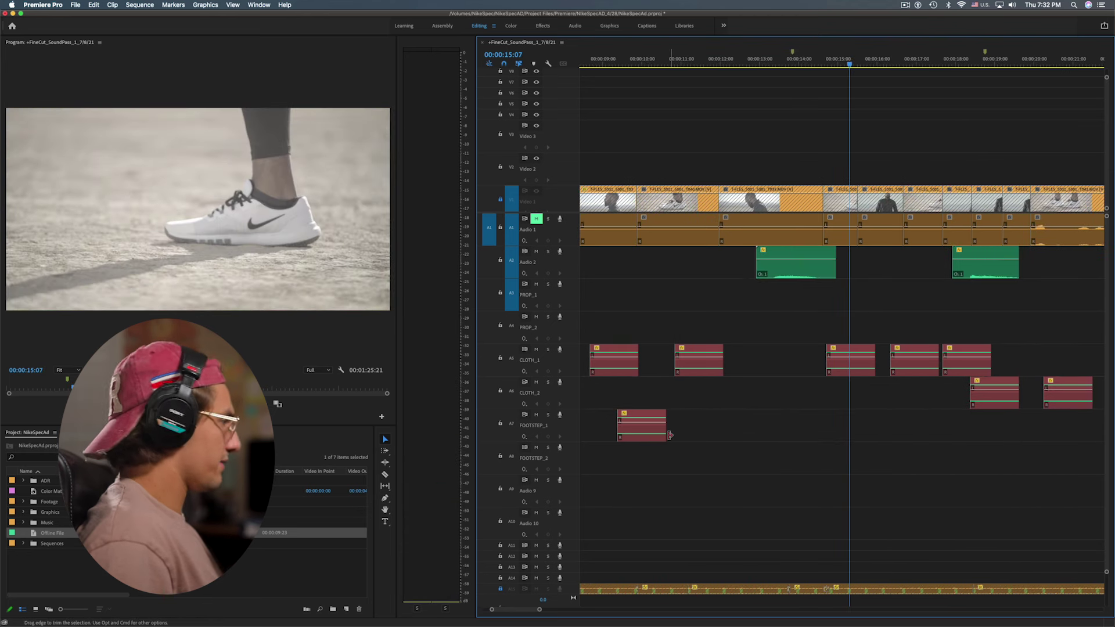
{"action": "left_click_drag", "start_coordinate": [655, 437], "coordinate": [854, 437]}
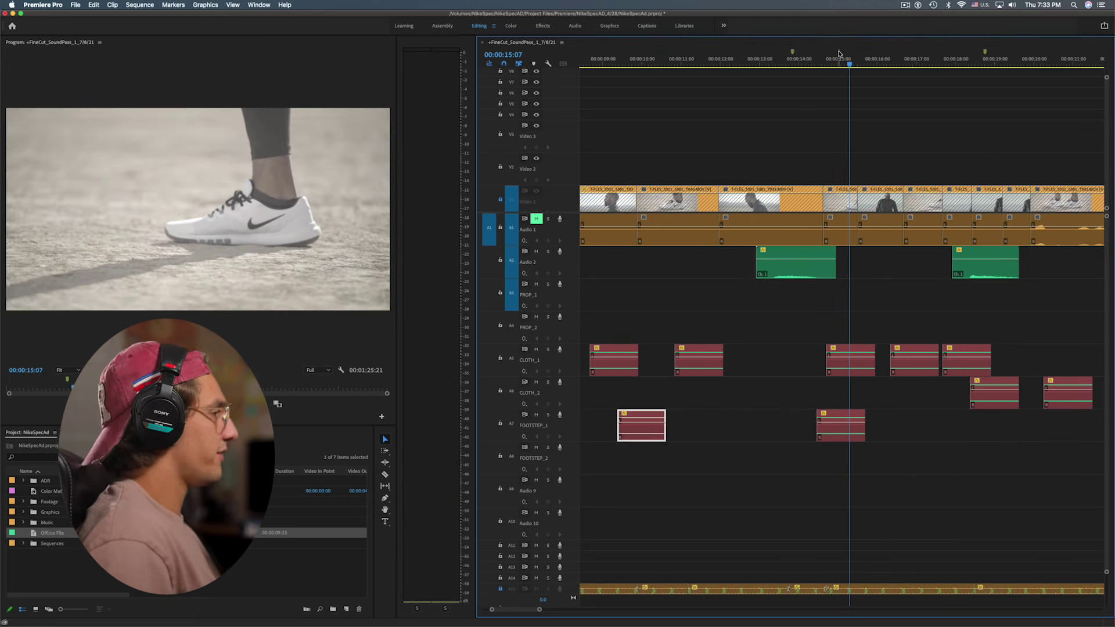
Check footstep timing around 14:10, add more FOOTSTEP_1 copies, and play back to the runner shot
{"action": "left_click", "coordinate": [816, 64]}
{"action": "mouse_move", "coordinate": [816, 64]}
{"action": "left_mouse_down"}
{"action": "mouse_move", "coordinate": [836, 66]}
{"action": "mouse_move", "coordinate": [822, 74]}
{"action": "left_mouse_up"}
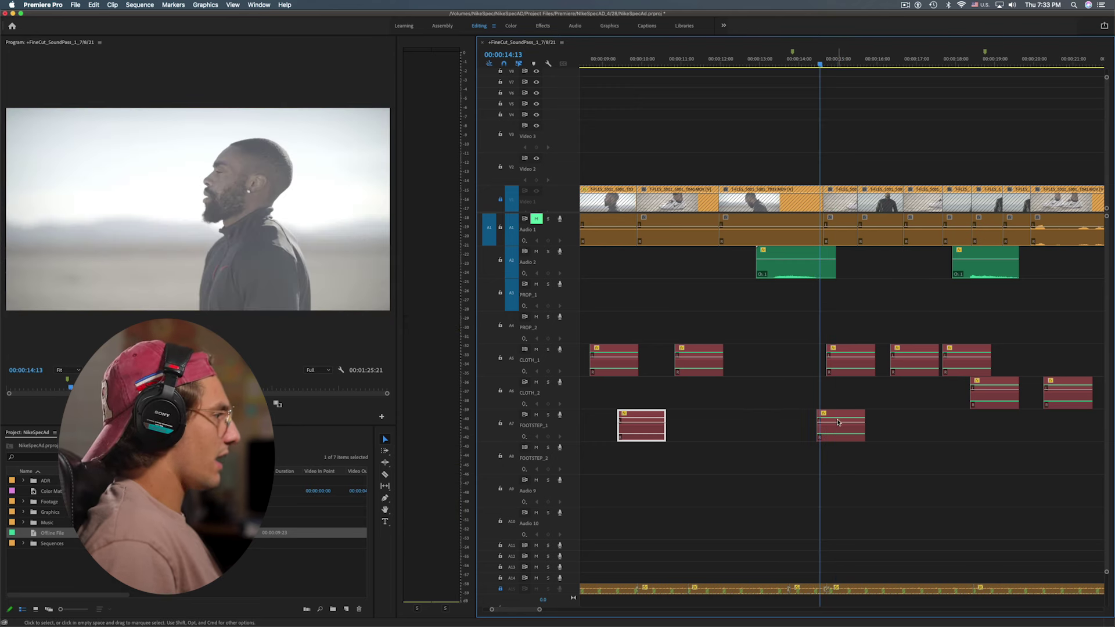
{"action": "left_click_drag", "start_coordinate": [838, 422], "coordinate": [1006, 474]}
{"action": "key", "text": "space"}
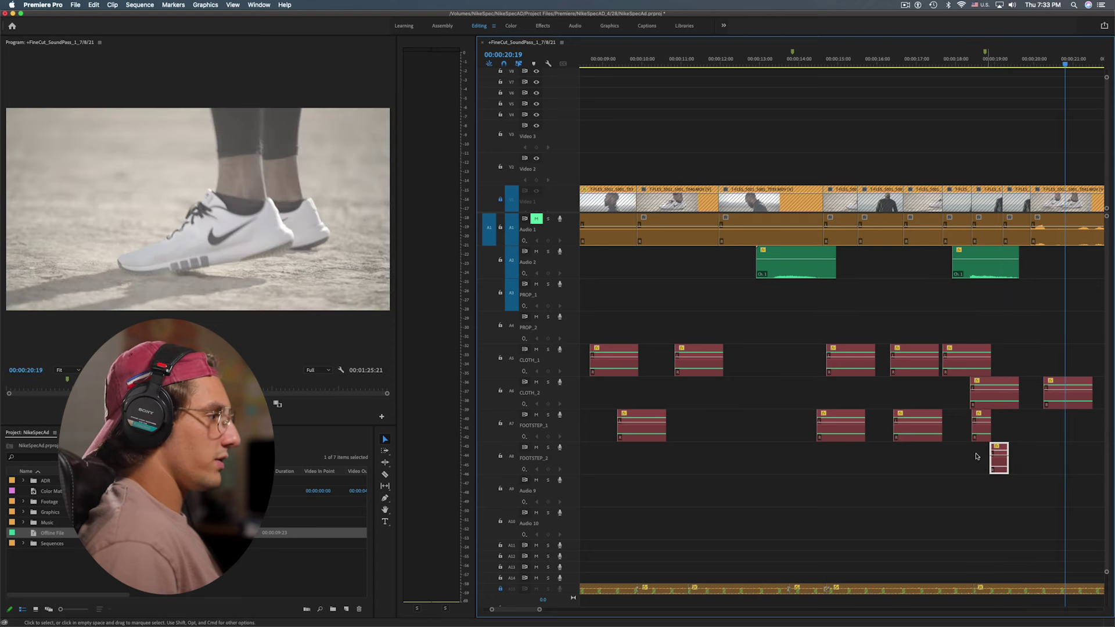
{"action": "key", "text": "space"}
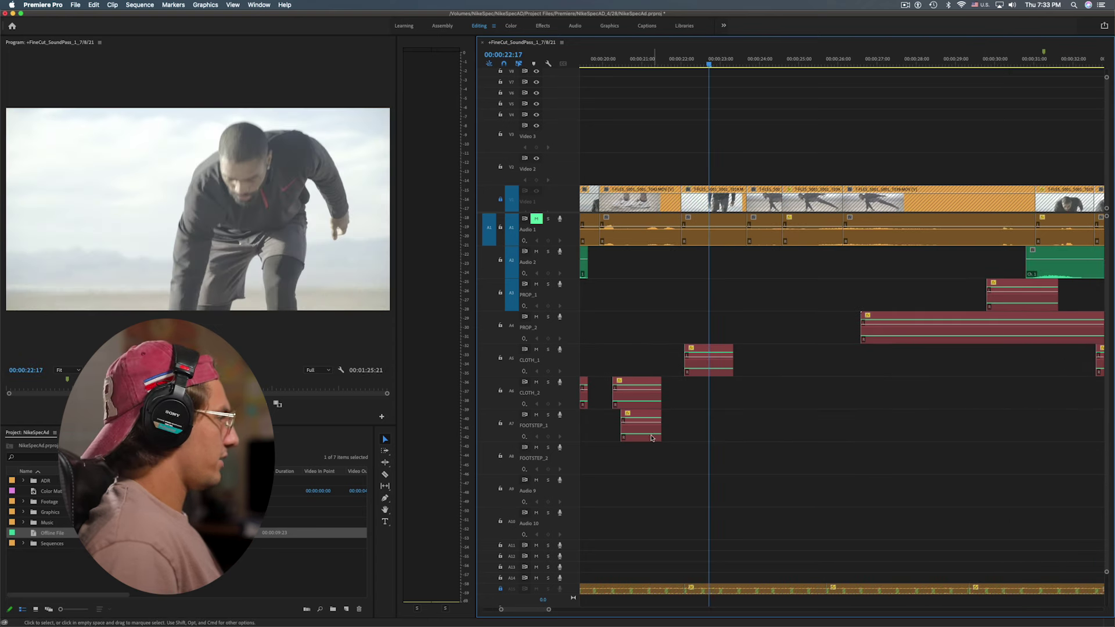
{"action": "left_click_drag", "start_coordinate": [644, 426], "coordinate": [708, 426]}
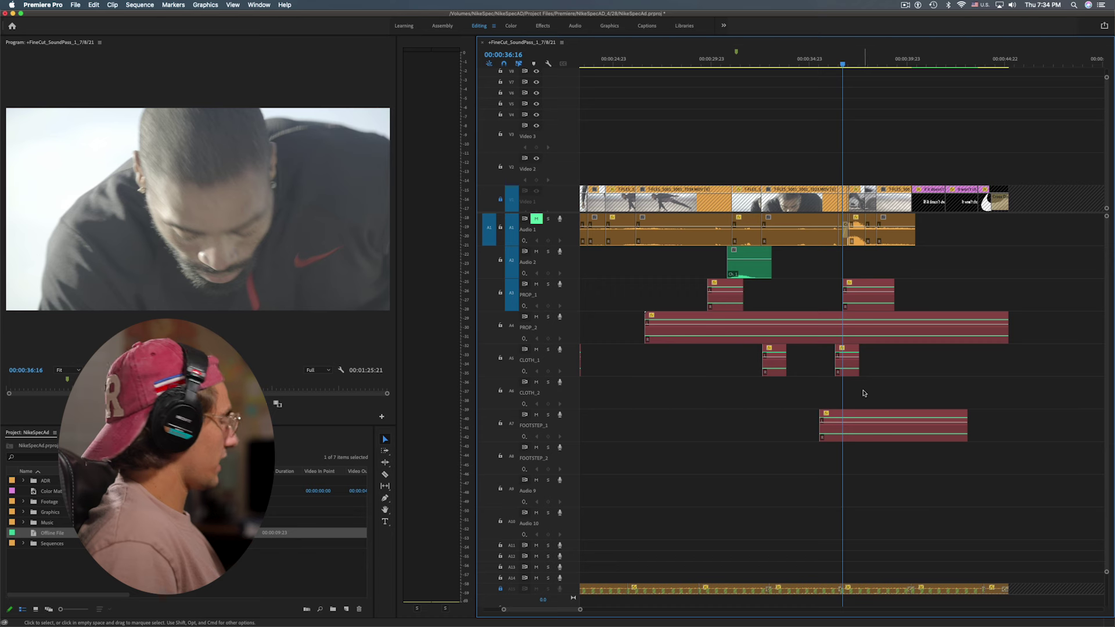
Review the whole sequence and place the playhead at the car pass-by at 37:01
{"action": "key", "text": "backslash"}
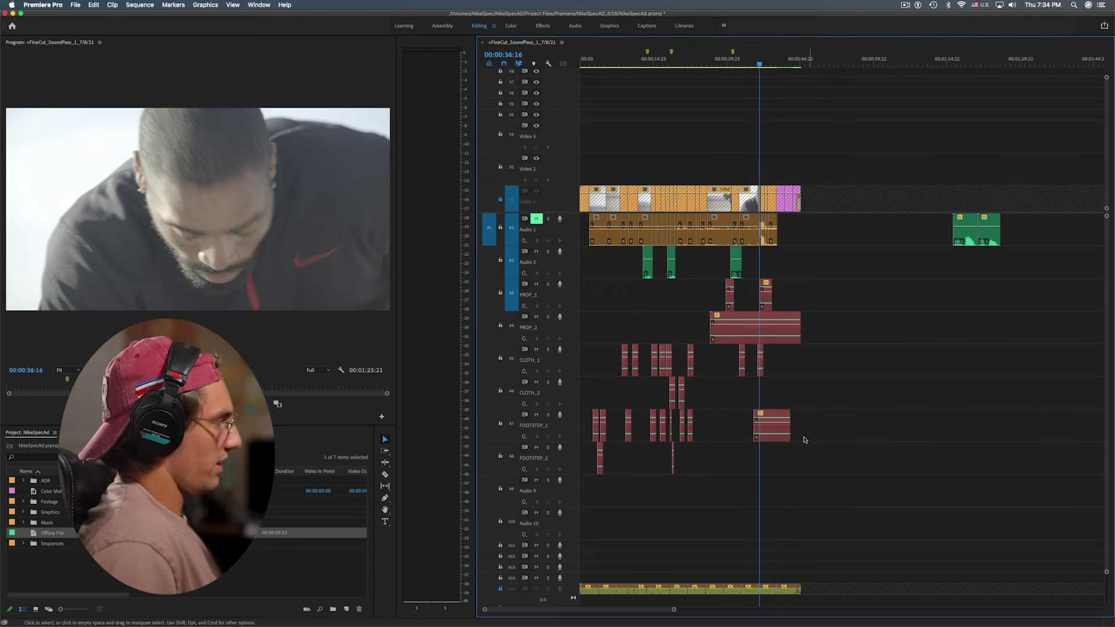
{"action": "key", "text": "backslash"}
{"action": "key", "text": "space"}
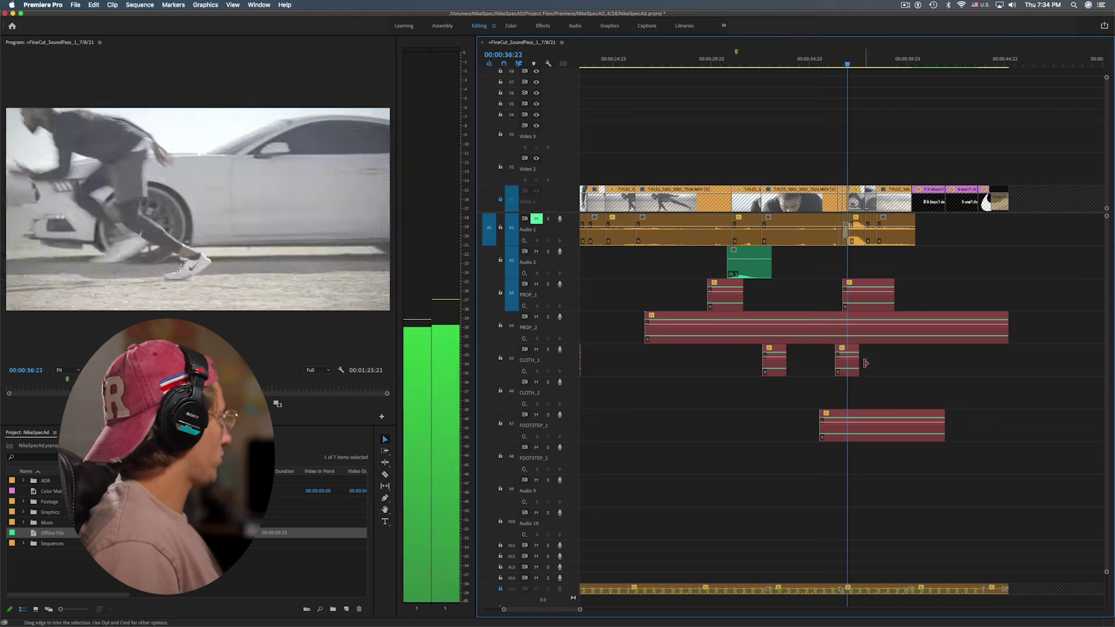
{"action": "key", "text": "space"}
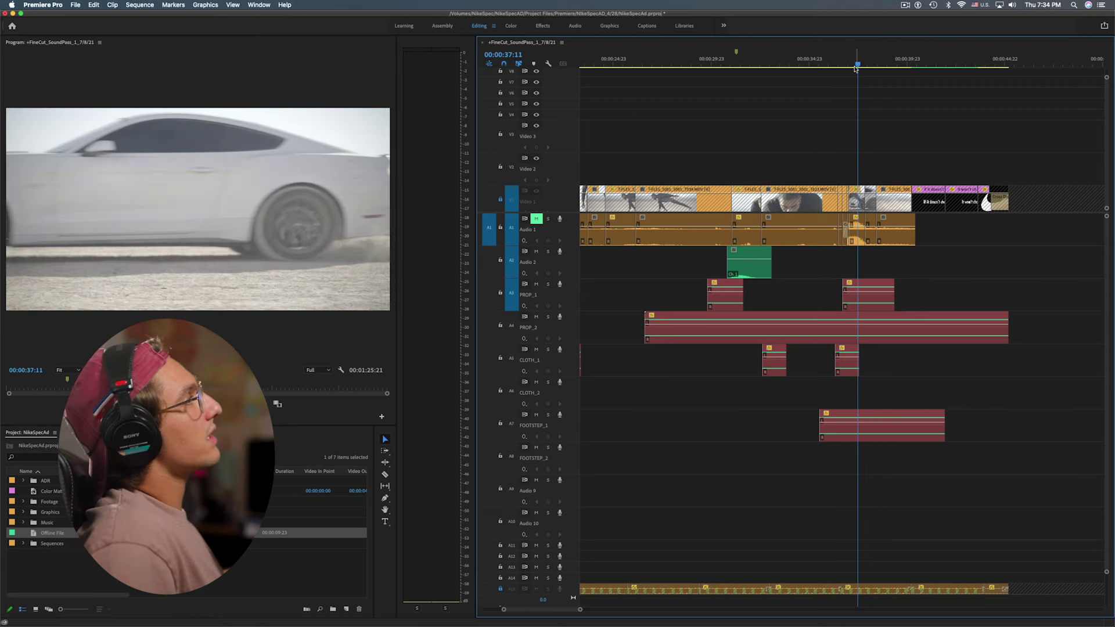
{"action": "left_click_drag", "start_coordinate": [856, 63], "coordinate": [847, 92]}
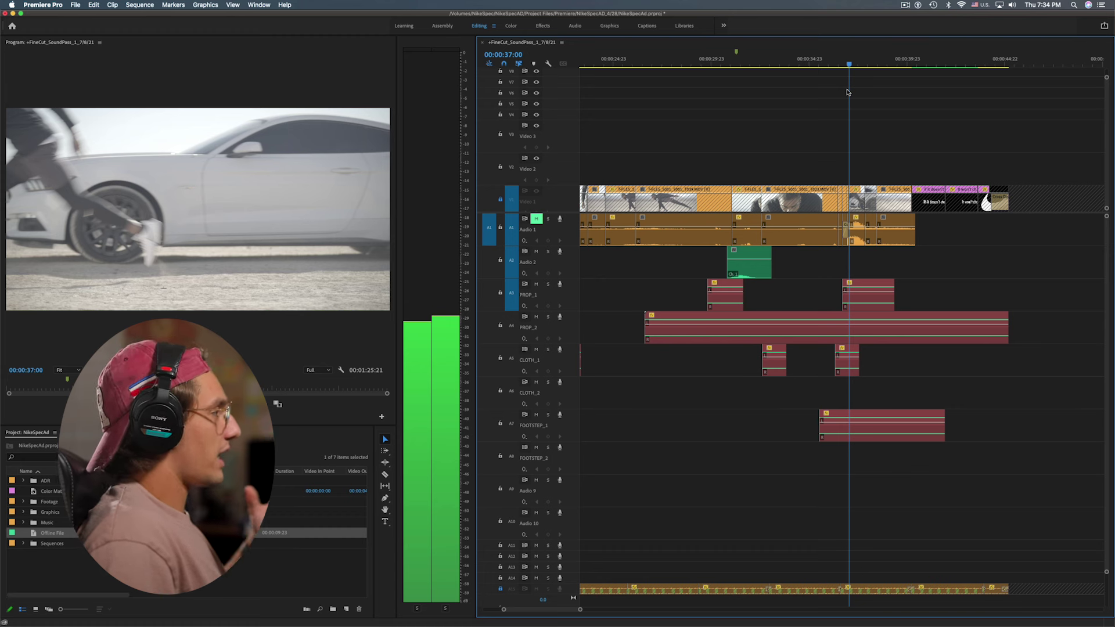
{"action": "left_click_drag", "start_coordinate": [847, 92], "coordinate": [848, 90]}
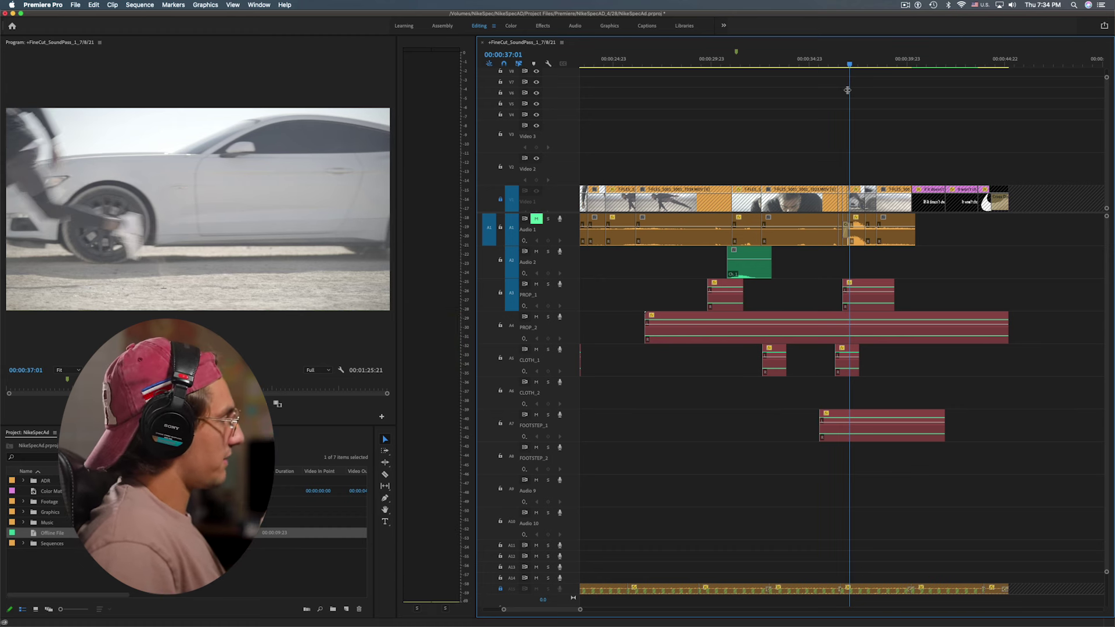
{"action": "key", "text": "minus"}
{"action": "key", "text": "minus"}
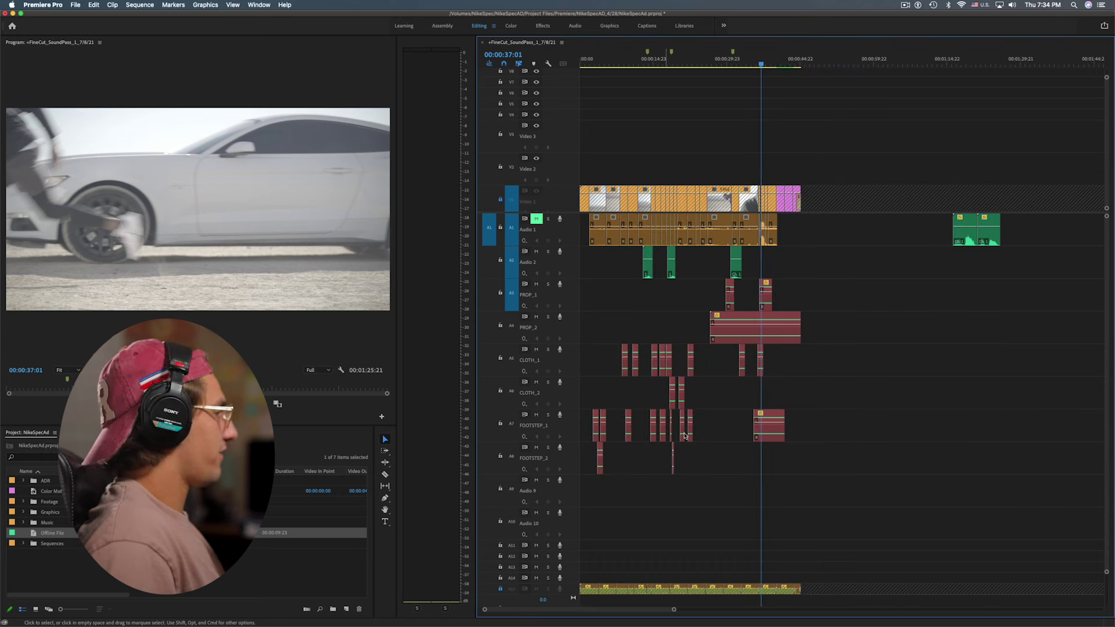
{"action": "key", "text": "equal"}
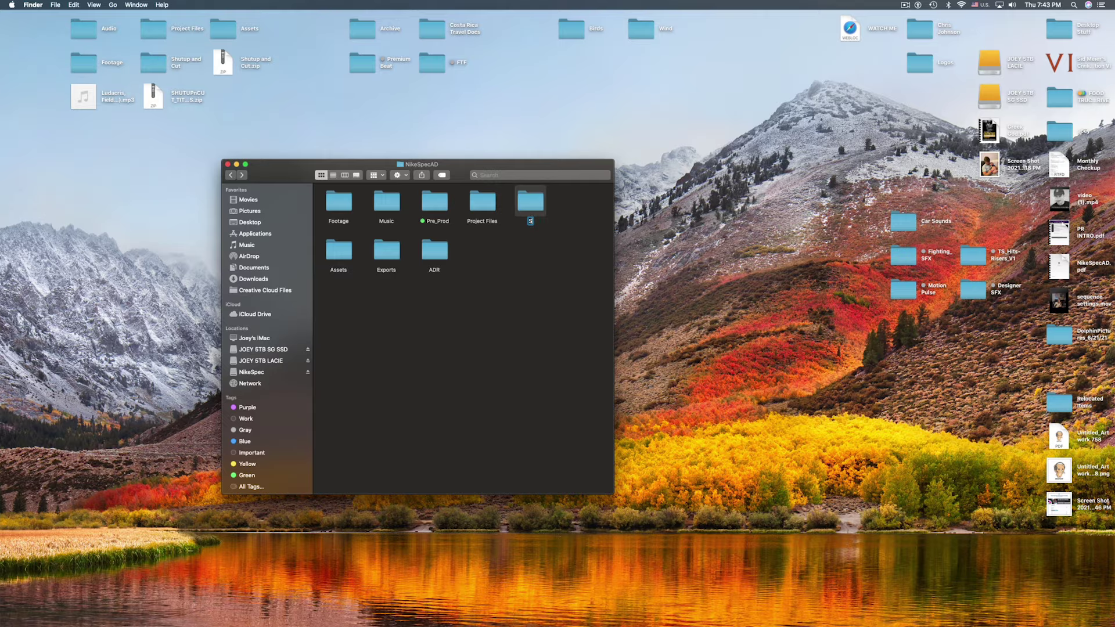
Name a new folder 'Sound Design' and create a Foley subfolder inside it
{"action": "type", "text": "ound"}
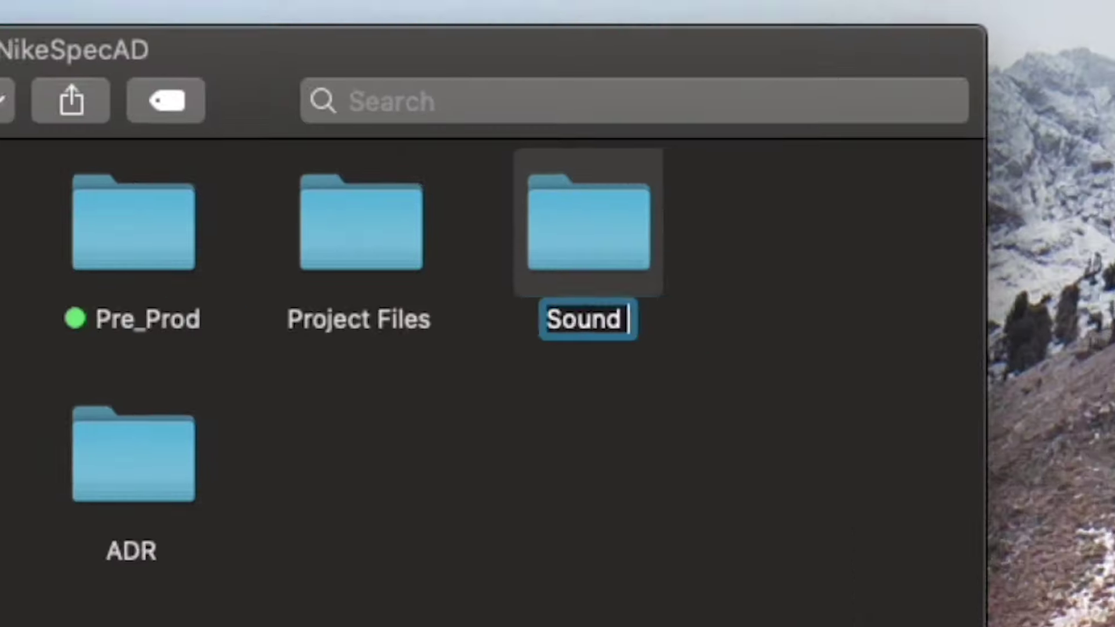
{"action": "type", "text": " Design"}
{"action": "key", "text": "Return"}
{"action": "key", "text": "cmd+Down"}
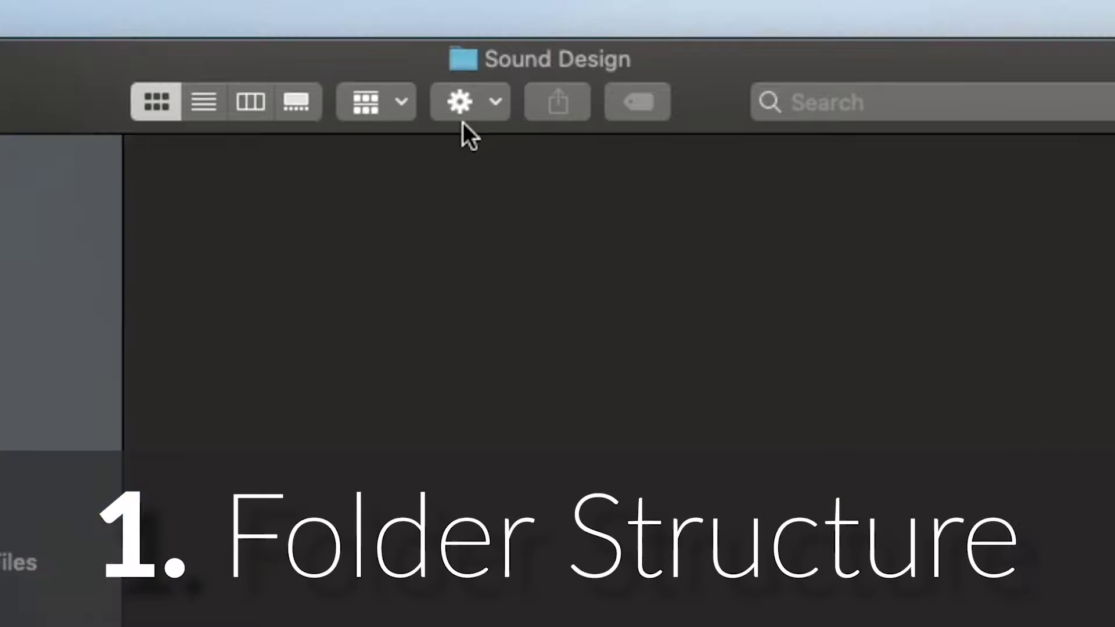
{"action": "left_click", "coordinate": [465, 113]}
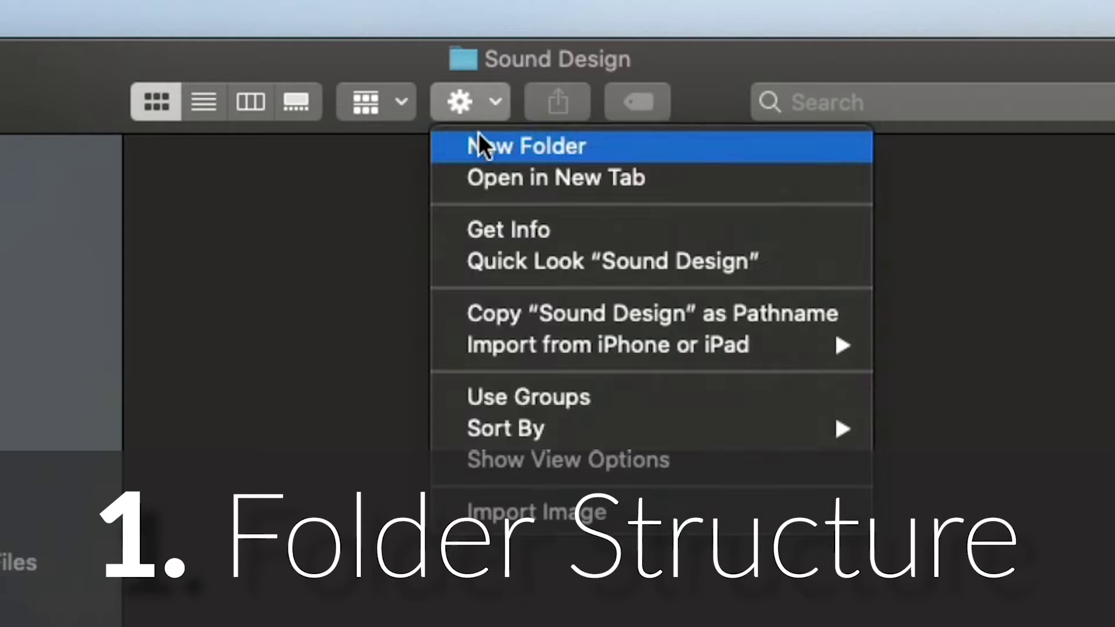
{"action": "left_click", "coordinate": [480, 142]}
{"action": "type", "text": "Foley"}
{"action": "key", "text": "Return"}
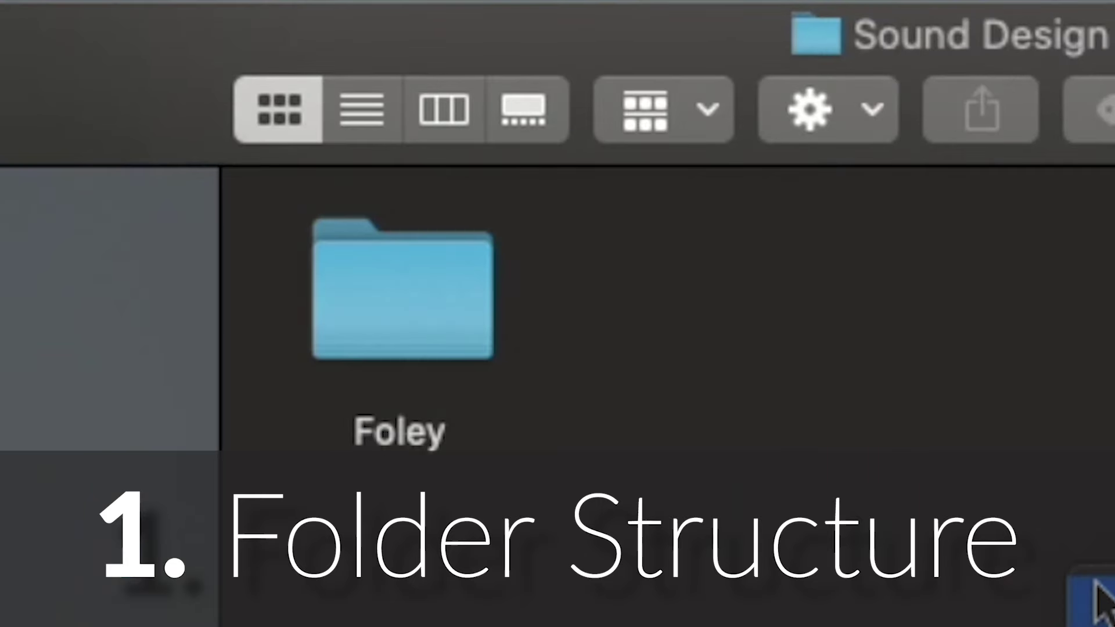
Move the SFX folder into Sound Design and put the downloaded Footsteps folder in Foley
{"action": "left_click_drag", "start_coordinate": [1095, 583], "coordinate": [696, 290]}
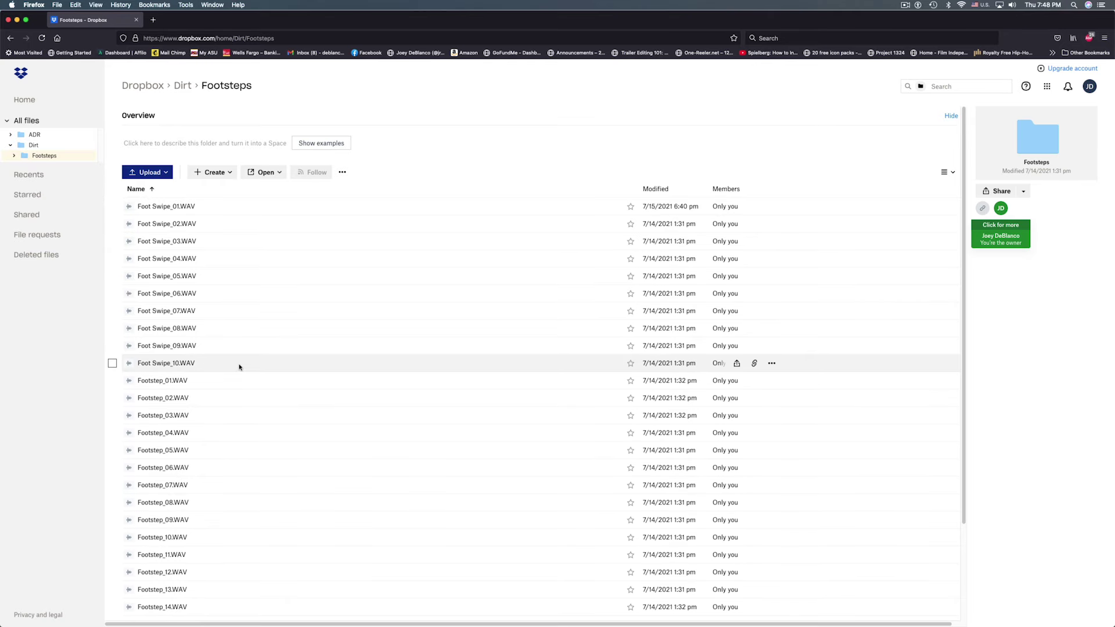
{"action": "scroll", "coordinate": [235, 372], "scroll_direction": "down", "scroll_amount": 2}
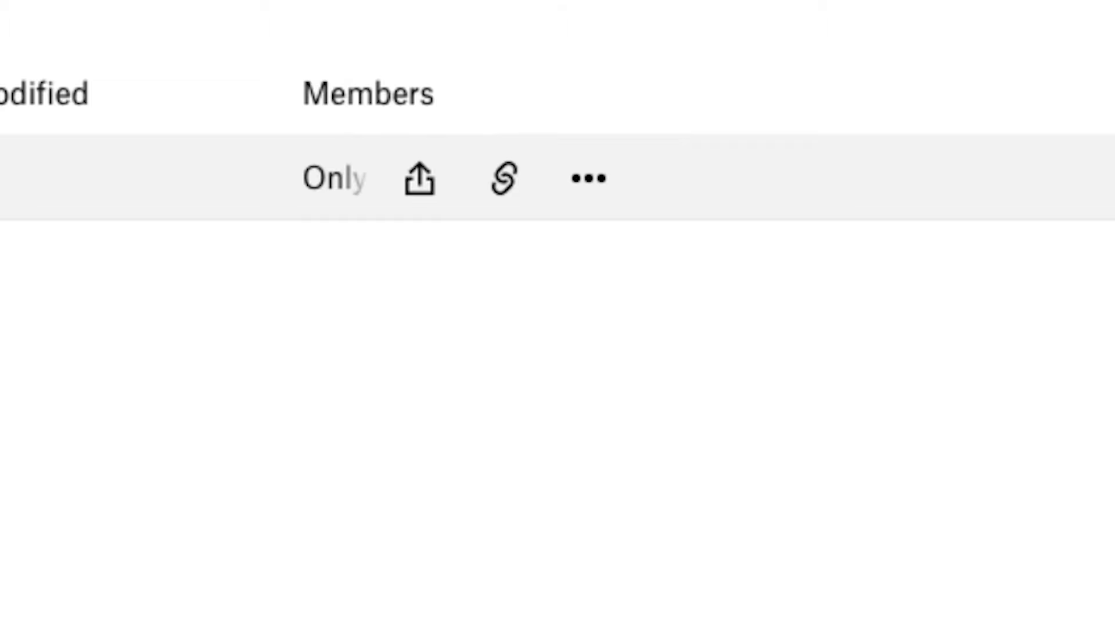
{"action": "left_click", "coordinate": [598, 172]}
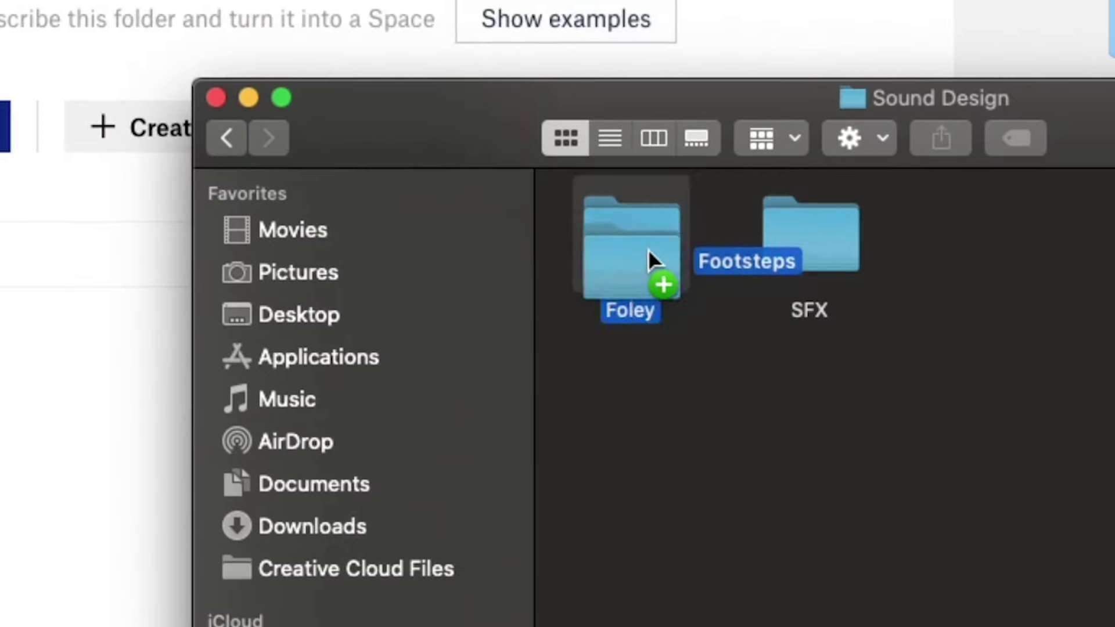
{"action": "left_click_drag", "start_coordinate": [652, 256], "coordinate": [649, 252]}
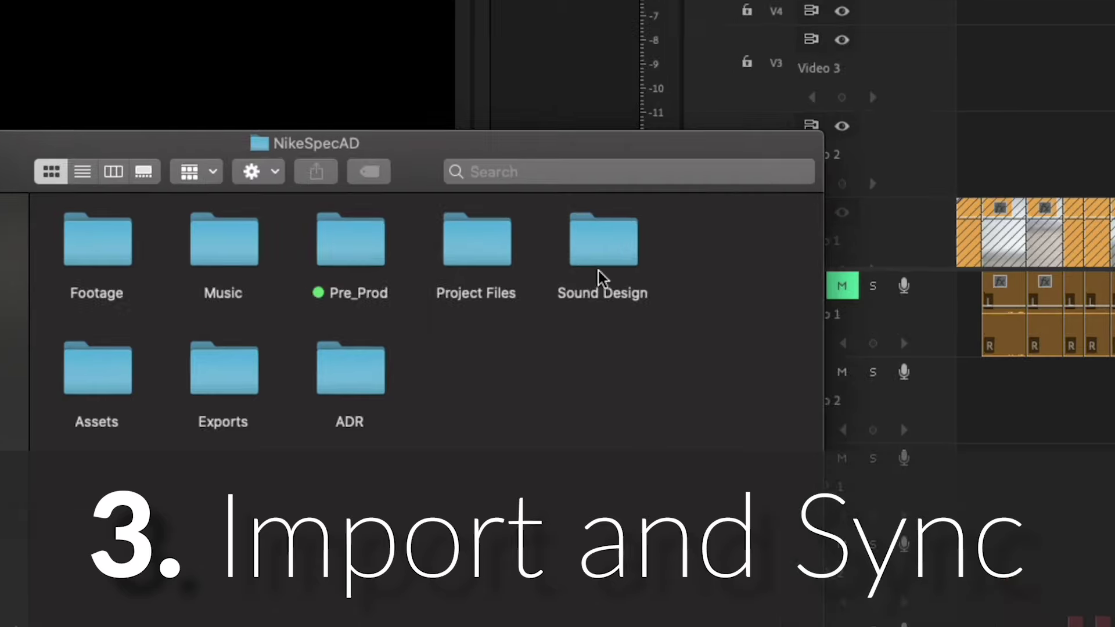
Import the Sound Design folder into Premiere's Project panel, then return Finder to Project Files
{"action": "left_click_drag", "start_coordinate": [601, 279], "coordinate": [770, 528]}
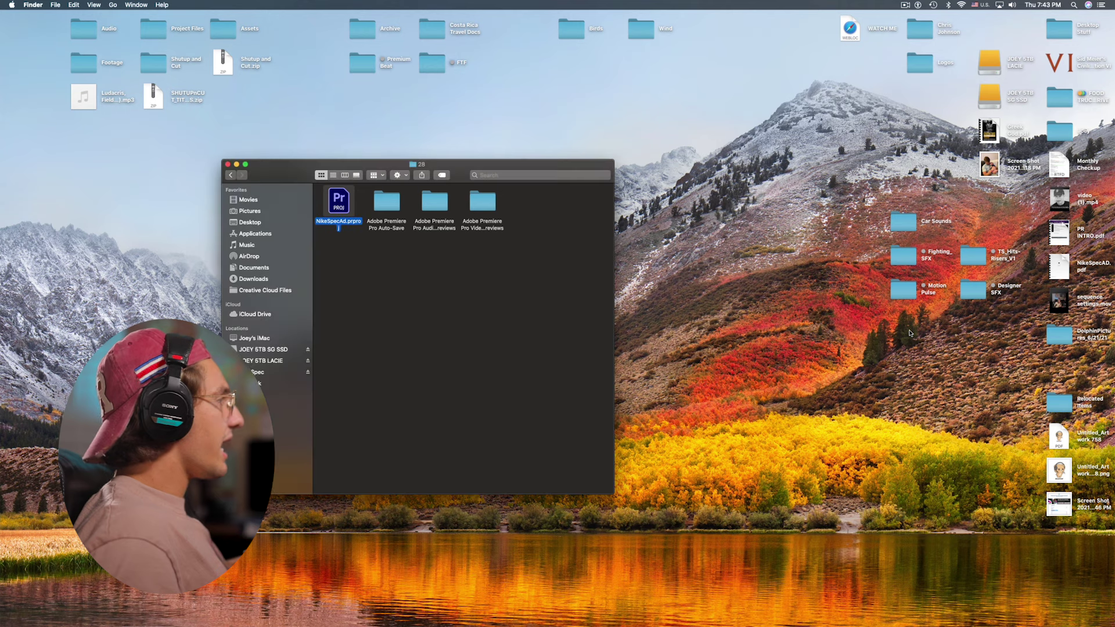
{"action": "left_click", "coordinate": [377, 328]}
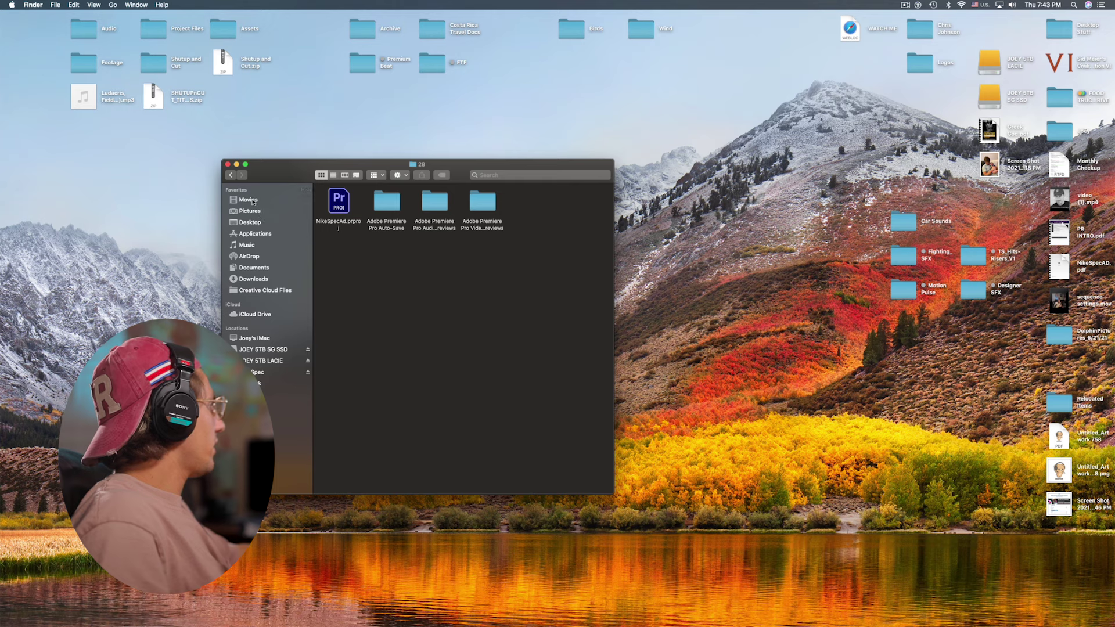
{"action": "left_click", "coordinate": [230, 176]}
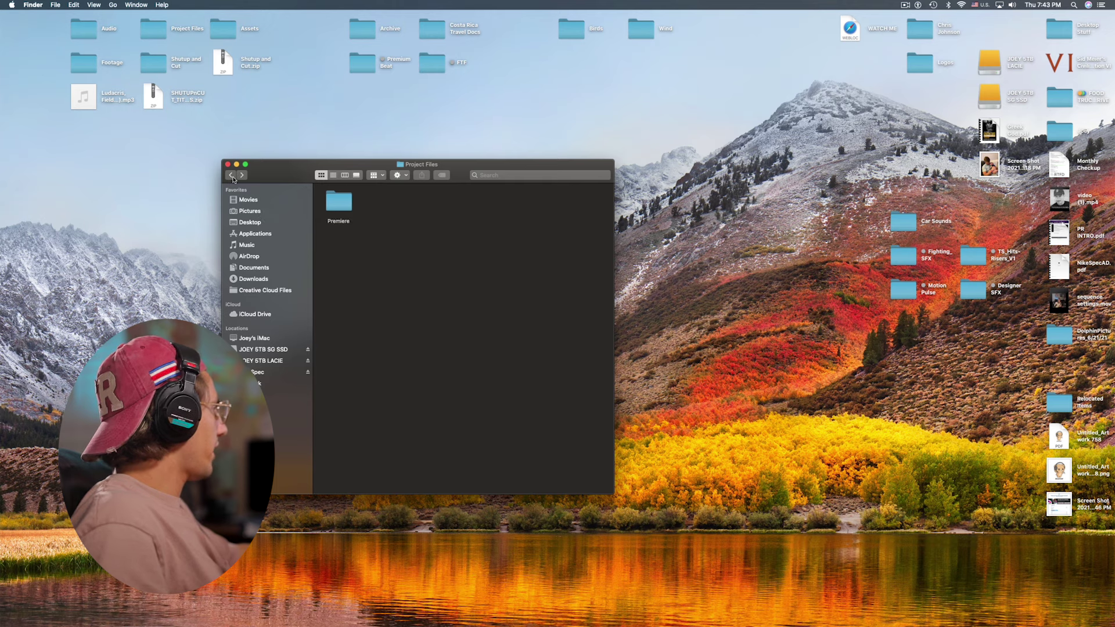
Create a new folder named 'Sound Design' in the NikeSpecAD folder
{"action": "left_click", "coordinate": [232, 176]}
{"action": "left_click_drag", "start_coordinate": [555, 272], "coordinate": [271, 176]}
{"action": "left_click", "coordinate": [582, 302]}
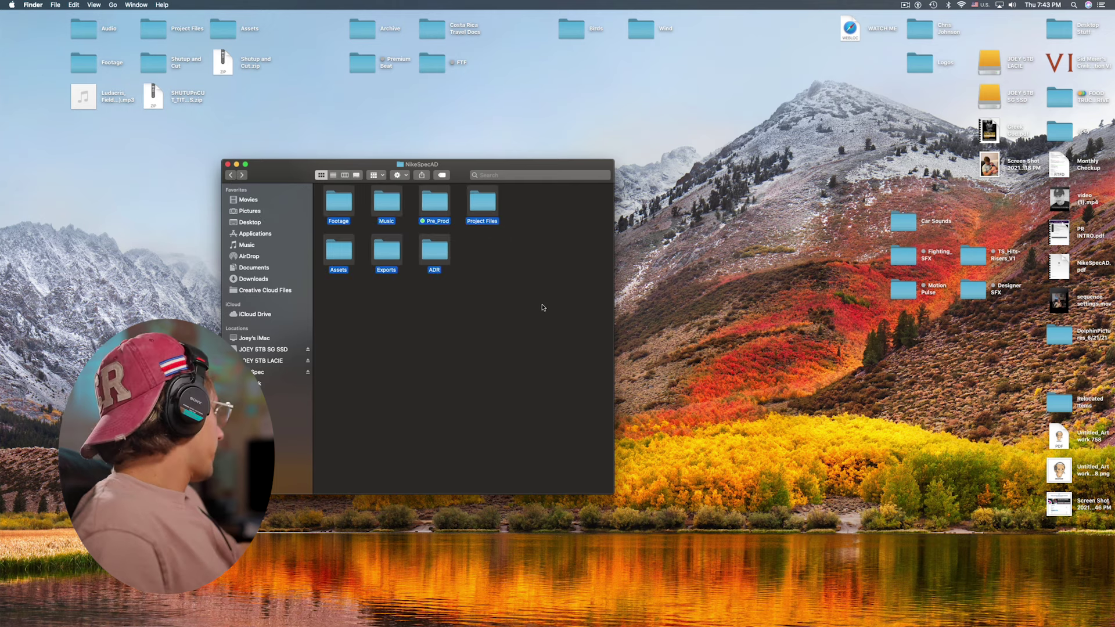
{"action": "left_click", "coordinate": [406, 175]}
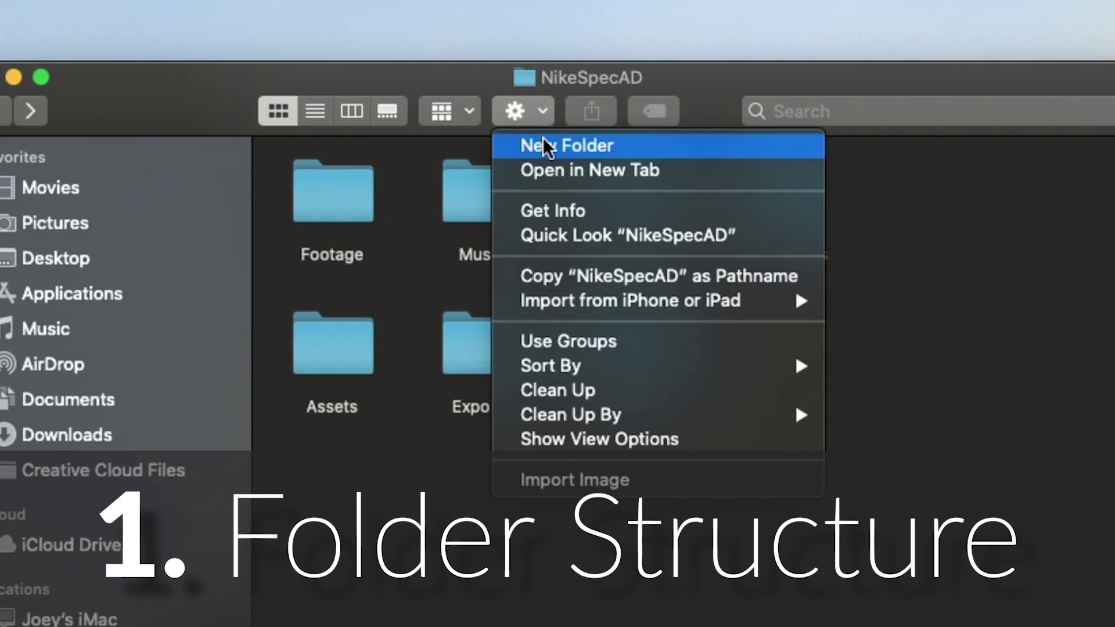
{"action": "left_click", "coordinate": [543, 137]}
{"action": "right_click", "coordinate": [1044, 592]}
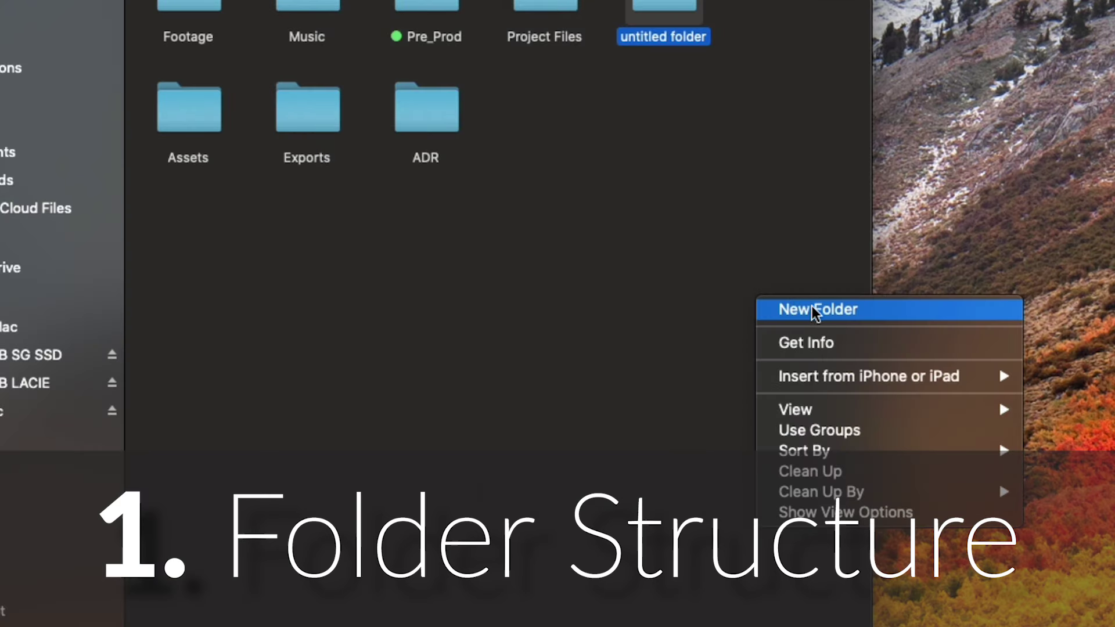
{"action": "left_click", "coordinate": [699, 201]}
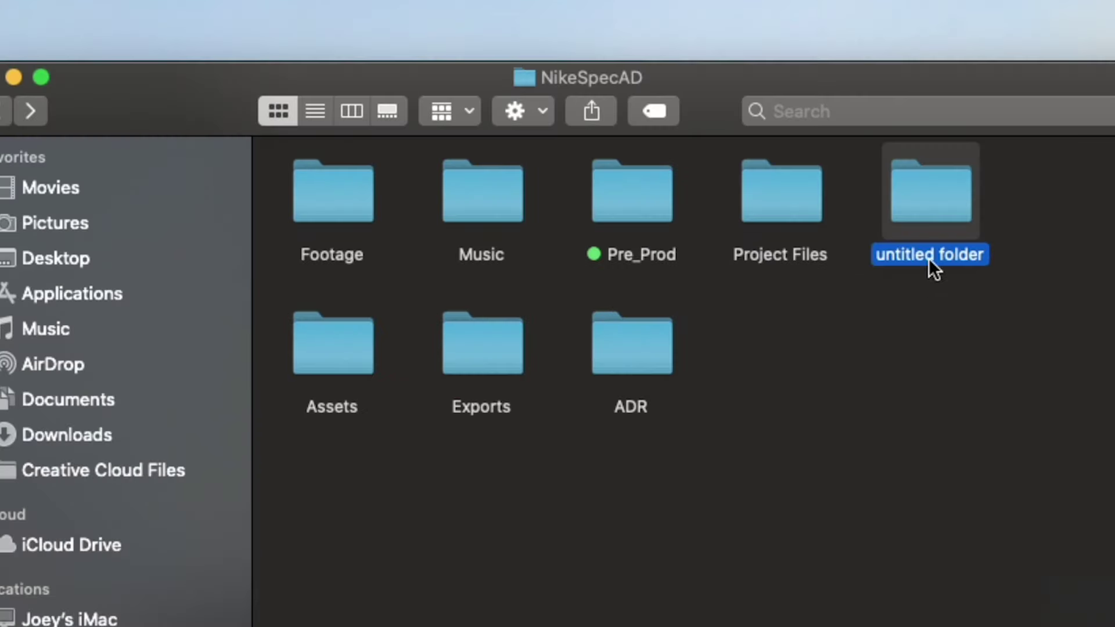
{"action": "key", "text": "BackSpace"}
{"action": "type", "text": "Sound Design"}
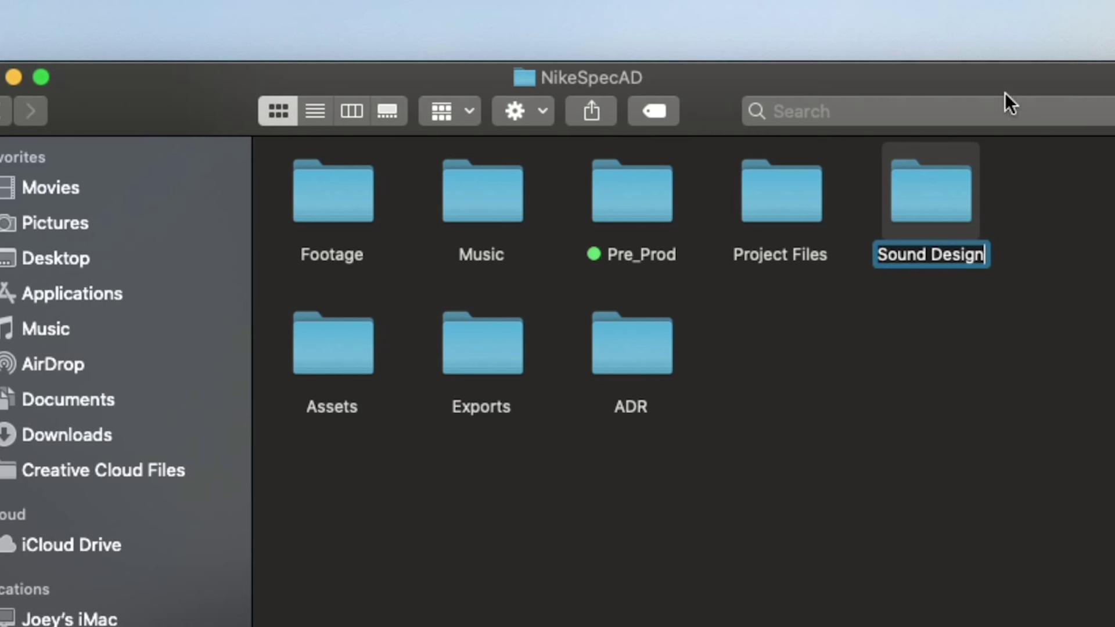
{"action": "left_click", "coordinate": [1037, 298]}
Create a subfolder named 'Foley' inside Sound Design
{"action": "double_click", "coordinate": [947, 208]}
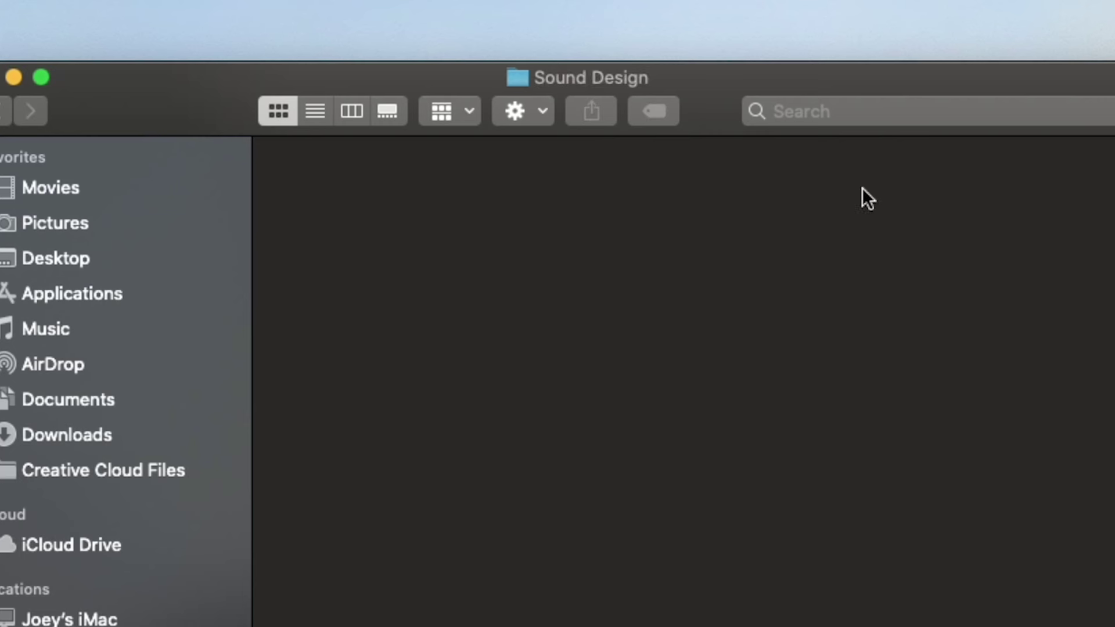
{"action": "left_click", "coordinate": [522, 123]}
{"action": "left_click", "coordinate": [527, 141]}
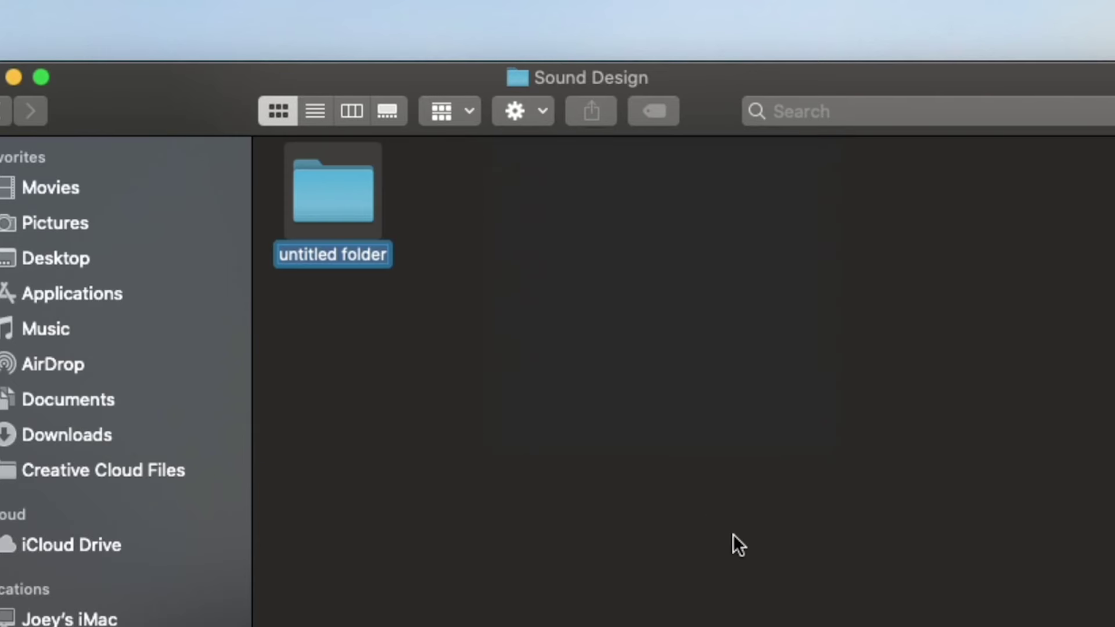
{"action": "type", "text": "Foley"}
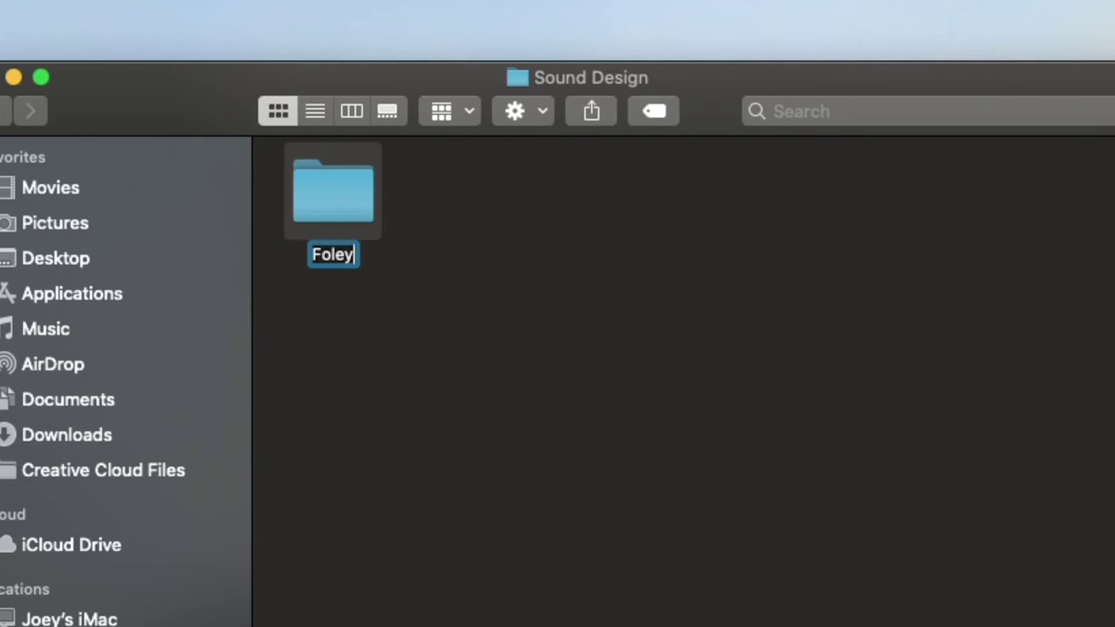
{"action": "left_click", "coordinate": [622, 463]}
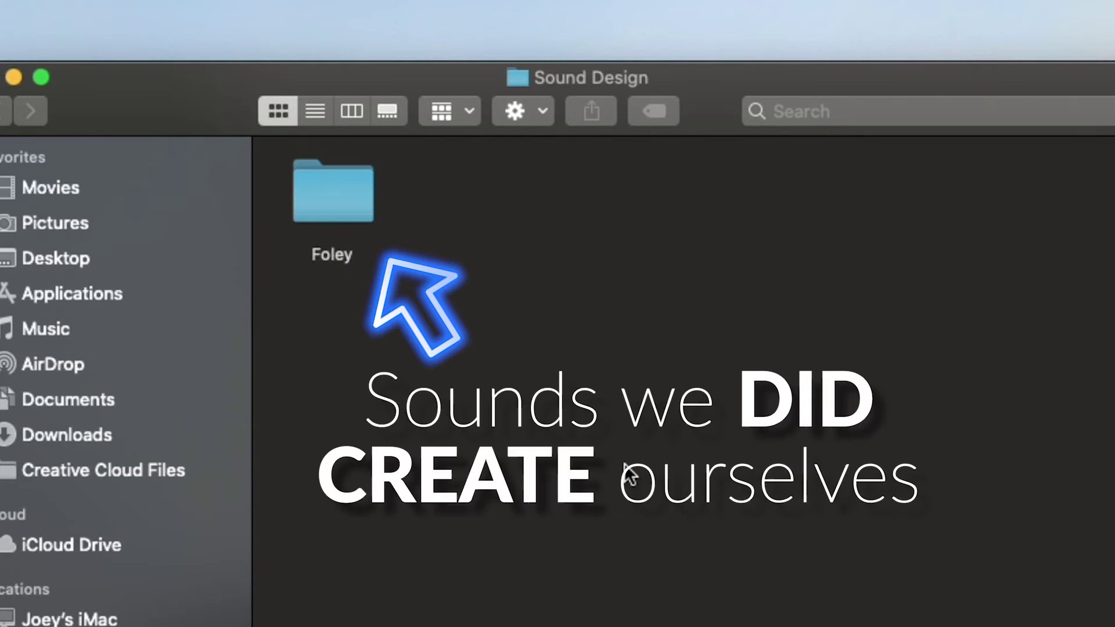
Add a second subfolder named 'SFX' and bring the Firefox window forward
{"action": "right_click", "coordinate": [632, 319]}
{"action": "left_click", "coordinate": [640, 328]}
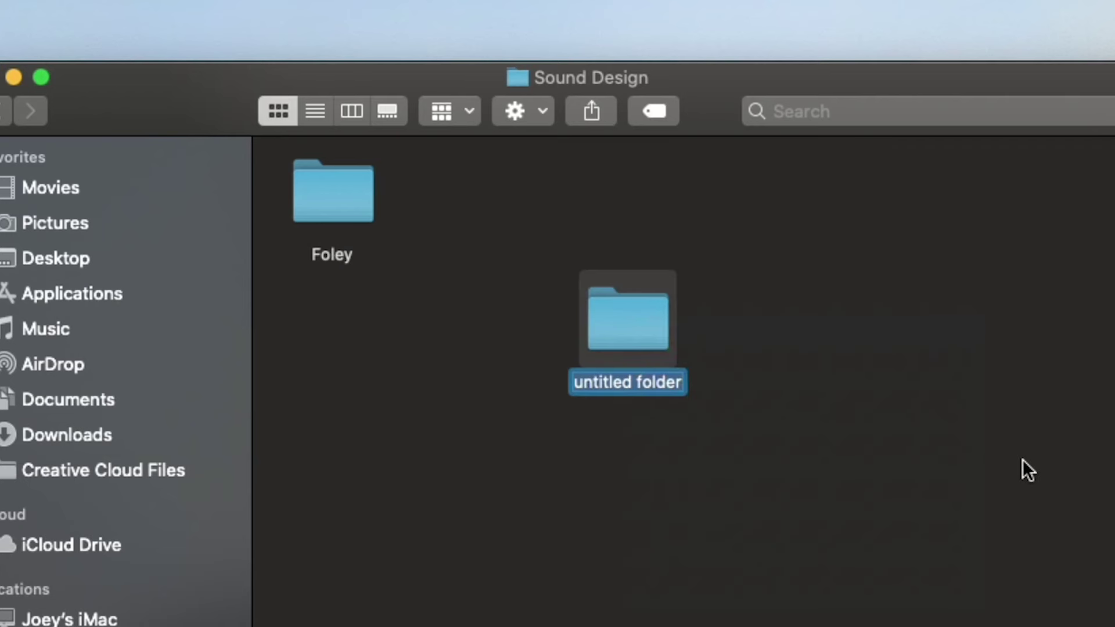
{"action": "type", "text": "SFX"}
{"action": "left_click", "coordinate": [880, 548]}
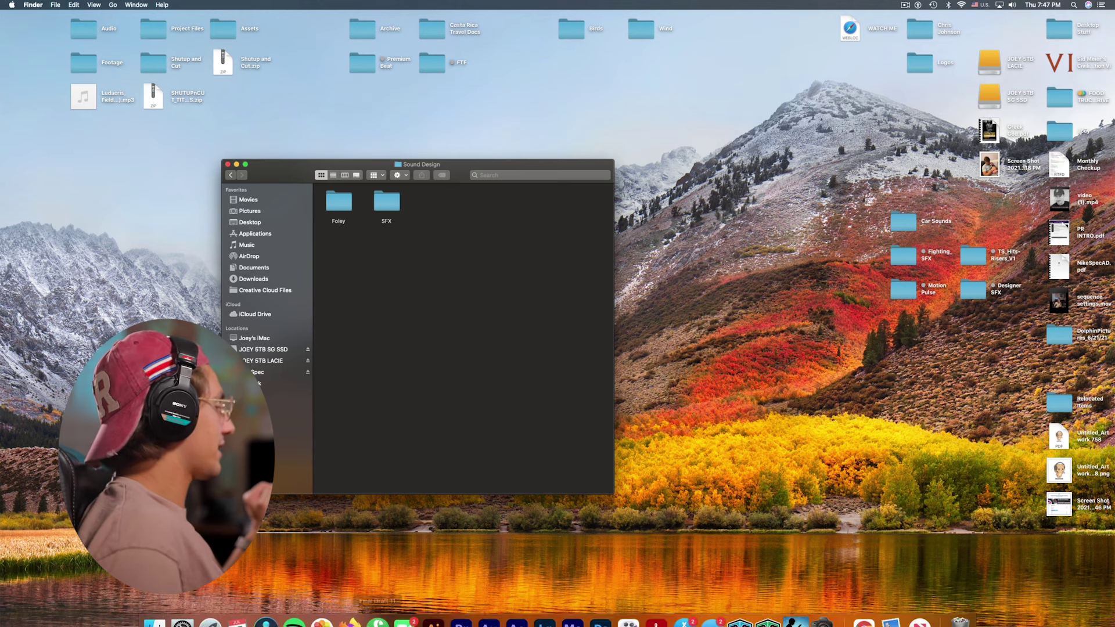
{"action": "left_click", "coordinate": [350, 609]}
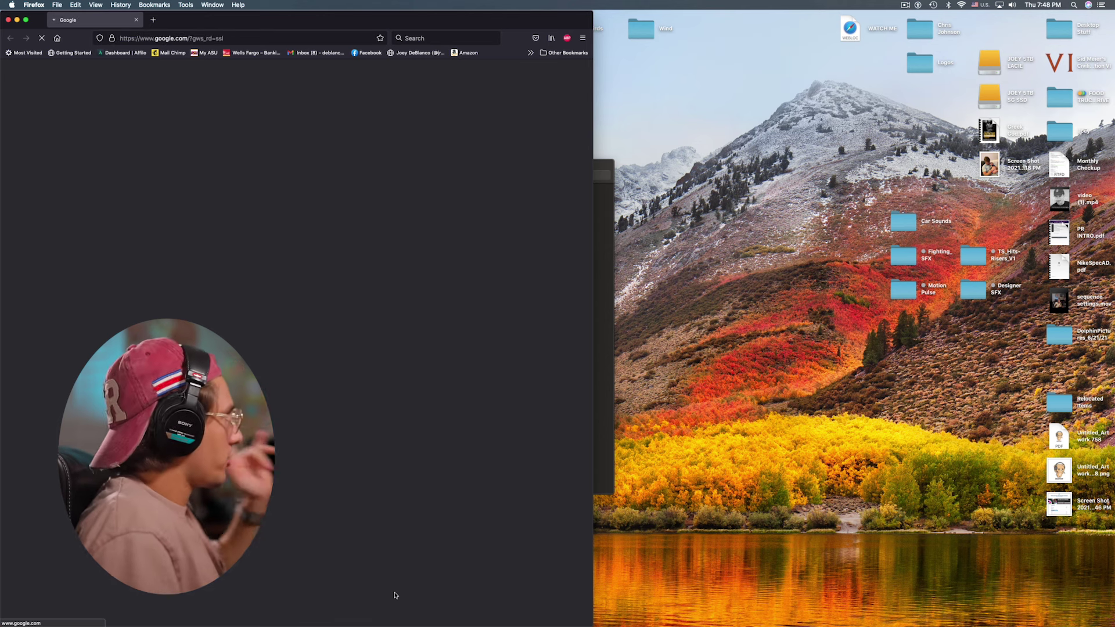
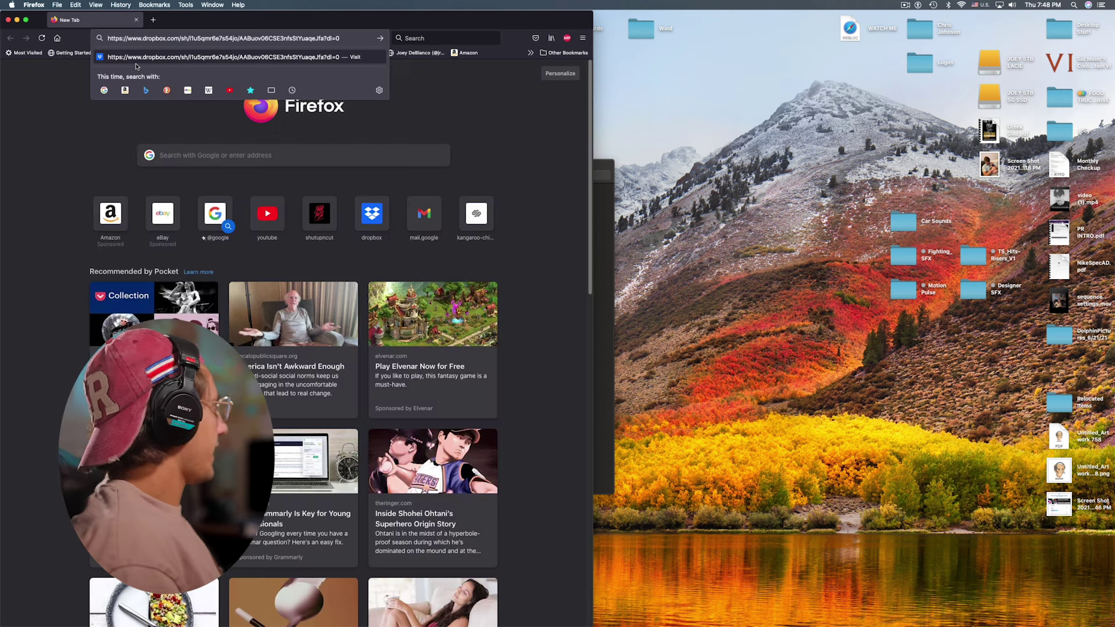
Load the Dropbox share link and browse the Footsteps folder's WAV files
{"action": "key", "text": "Return"}
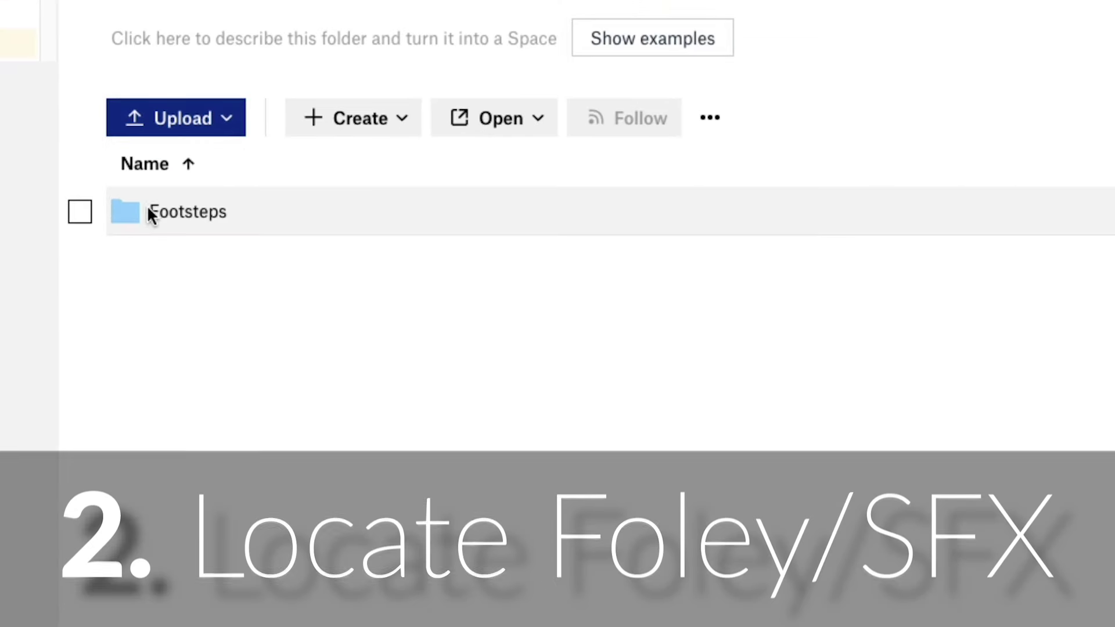
{"action": "left_click", "coordinate": [124, 213]}
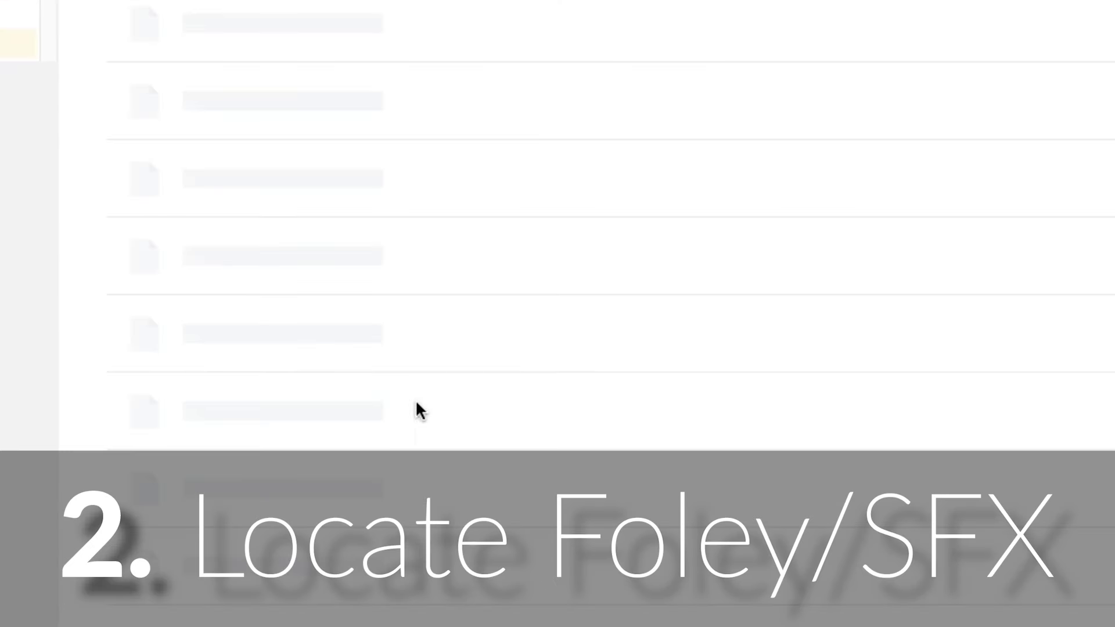
{"action": "scroll", "coordinate": [425, 52], "scroll_direction": "down", "scroll_amount": 10}
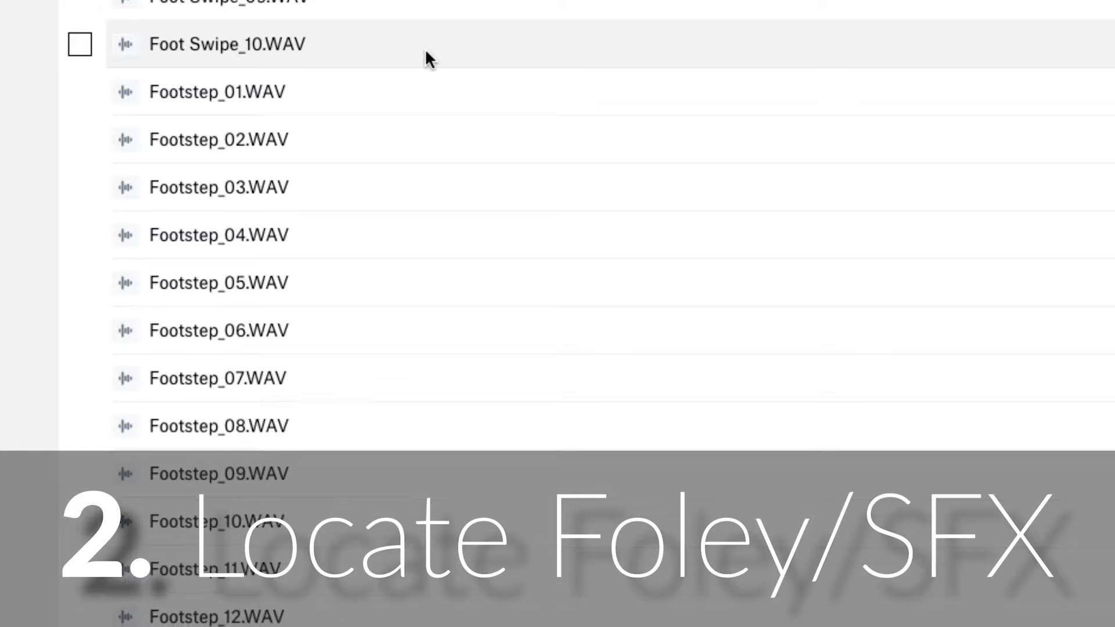
{"action": "scroll", "coordinate": [307, 471], "scroll_direction": "down", "scroll_amount": 1}
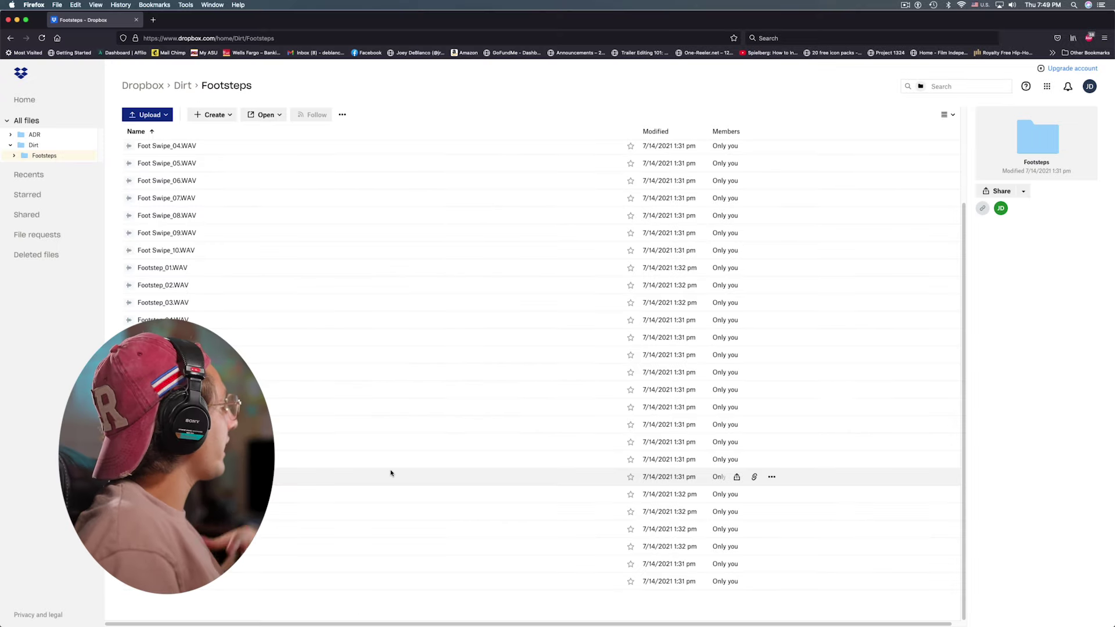
{"action": "scroll", "coordinate": [391, 472], "scroll_direction": "up", "scroll_amount": 3}
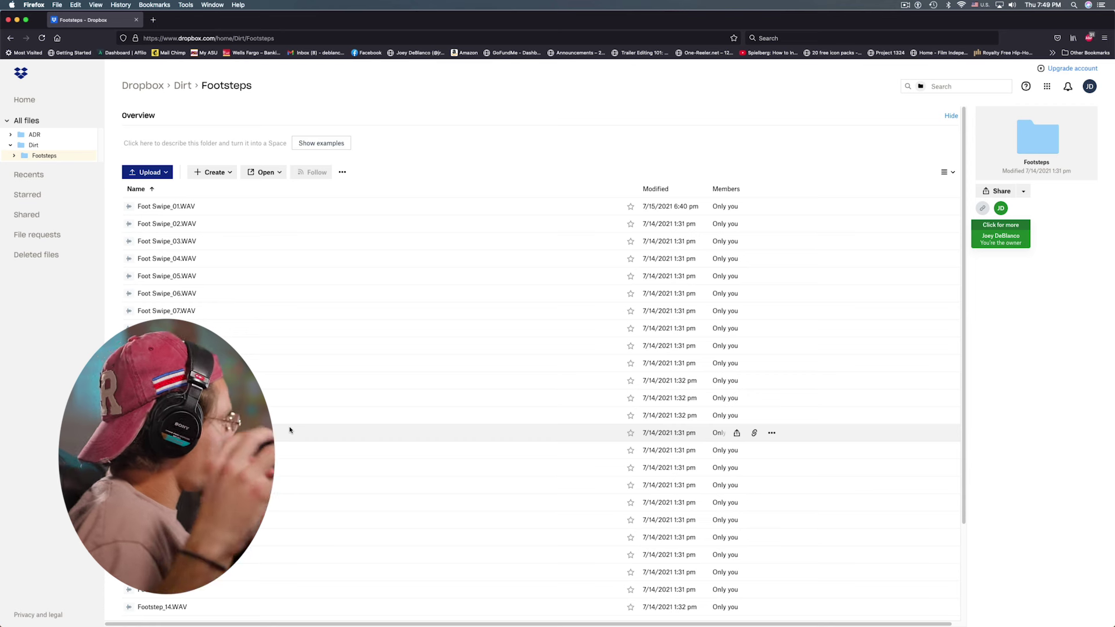
{"action": "scroll", "coordinate": [391, 470], "scroll_direction": "down", "scroll_amount": 3}
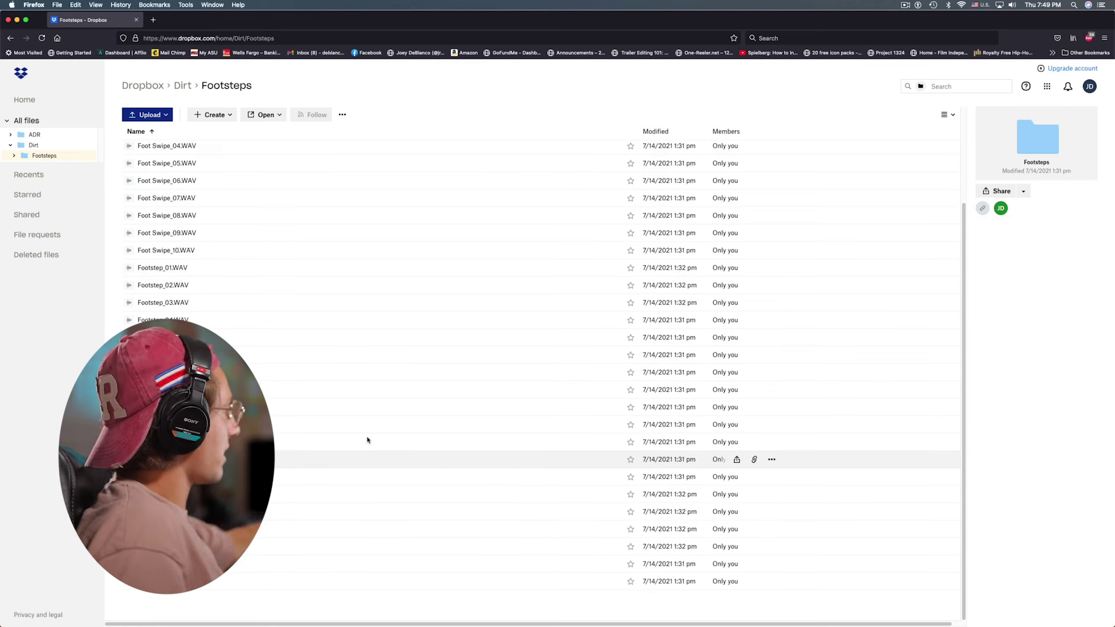
{"action": "scroll", "coordinate": [367, 447], "scroll_direction": "up", "scroll_amount": 3}
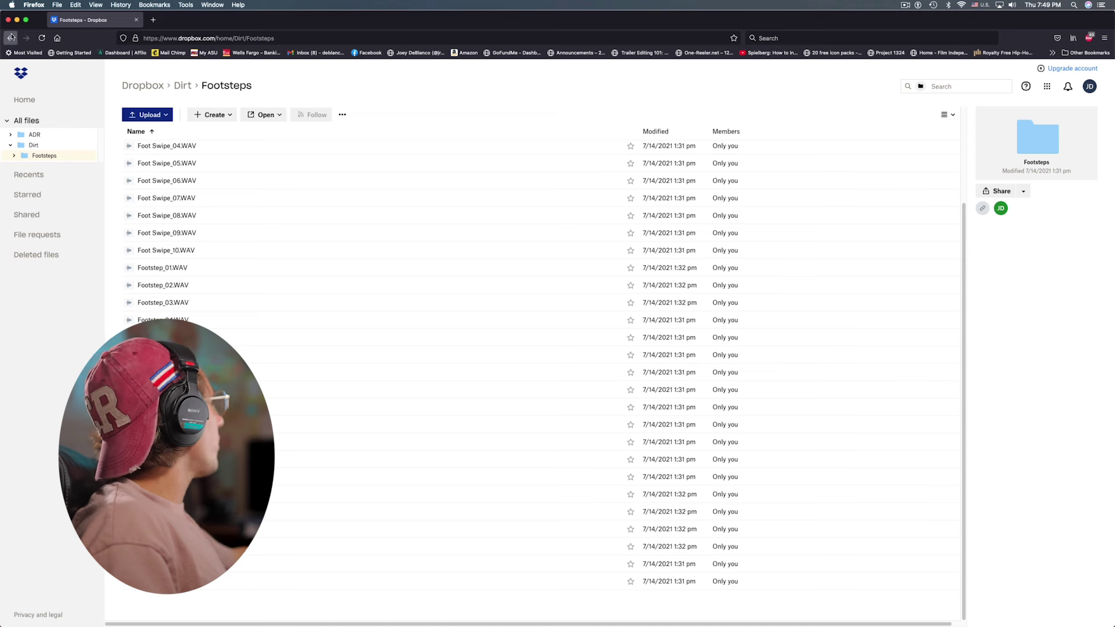
Download the Footsteps folder from Dirt as Footsteps.zip and confirm the download
{"action": "left_click", "coordinate": [11, 38]}
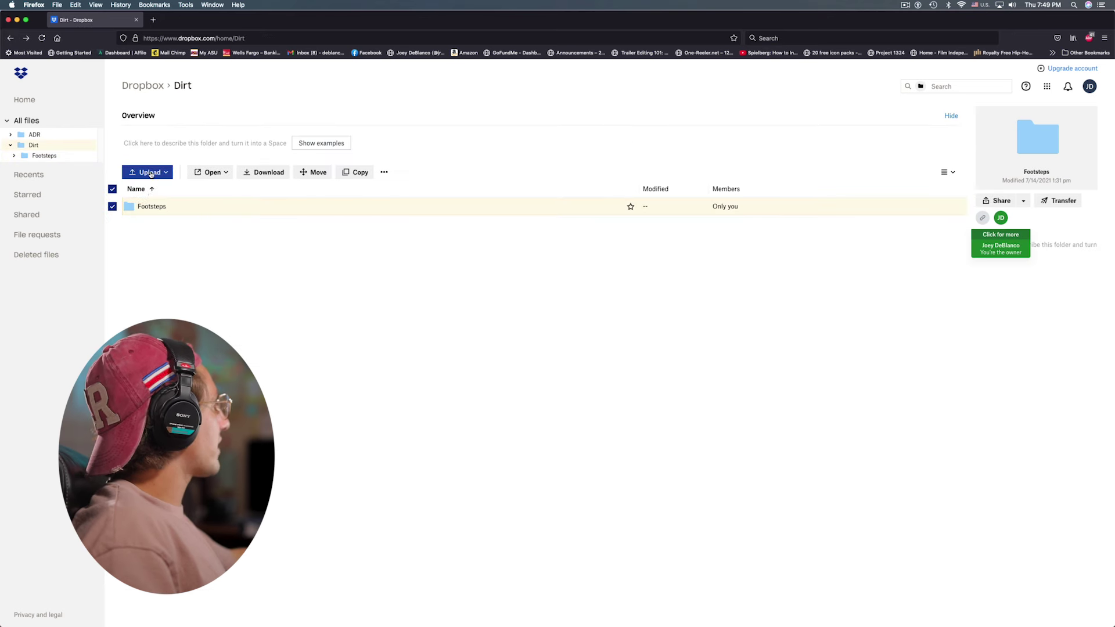
{"action": "left_click", "coordinate": [160, 238]}
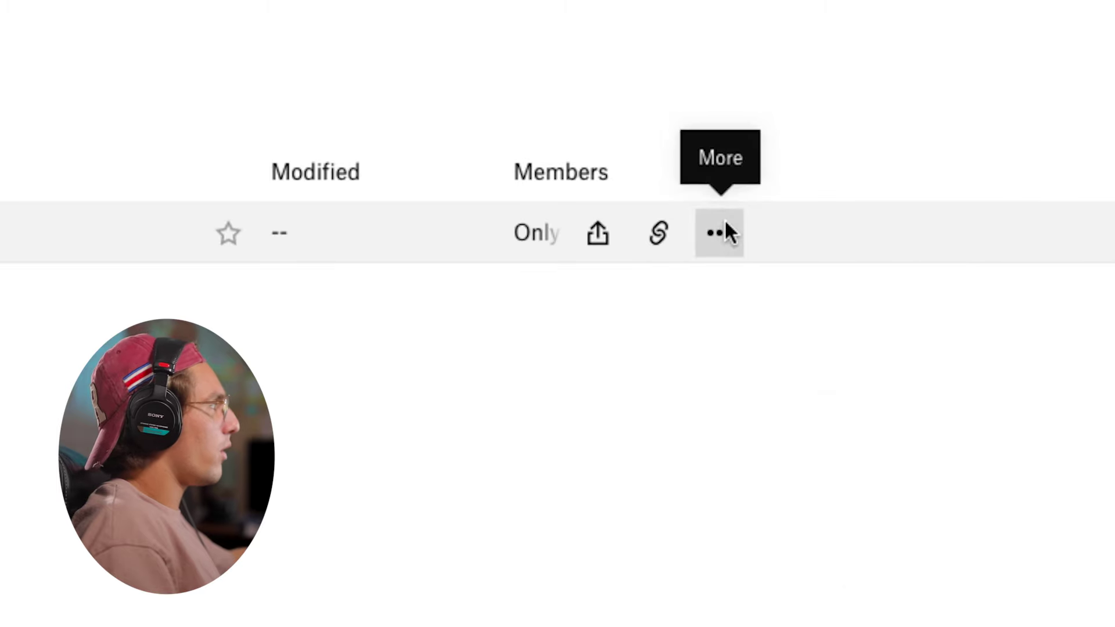
{"action": "left_click", "coordinate": [723, 223]}
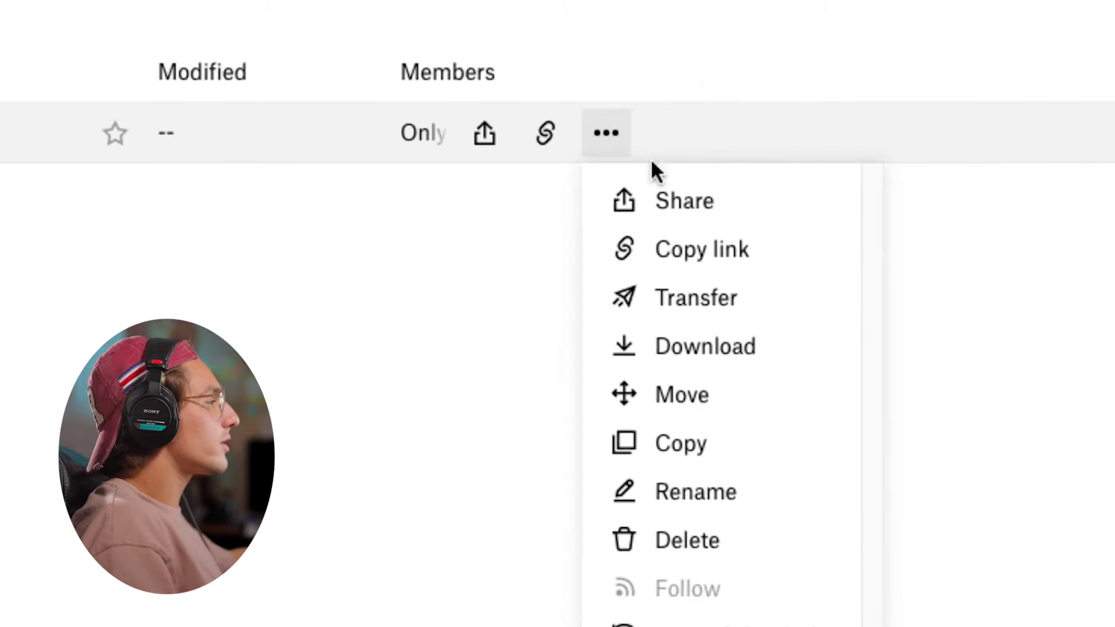
{"action": "left_click", "coordinate": [771, 470]}
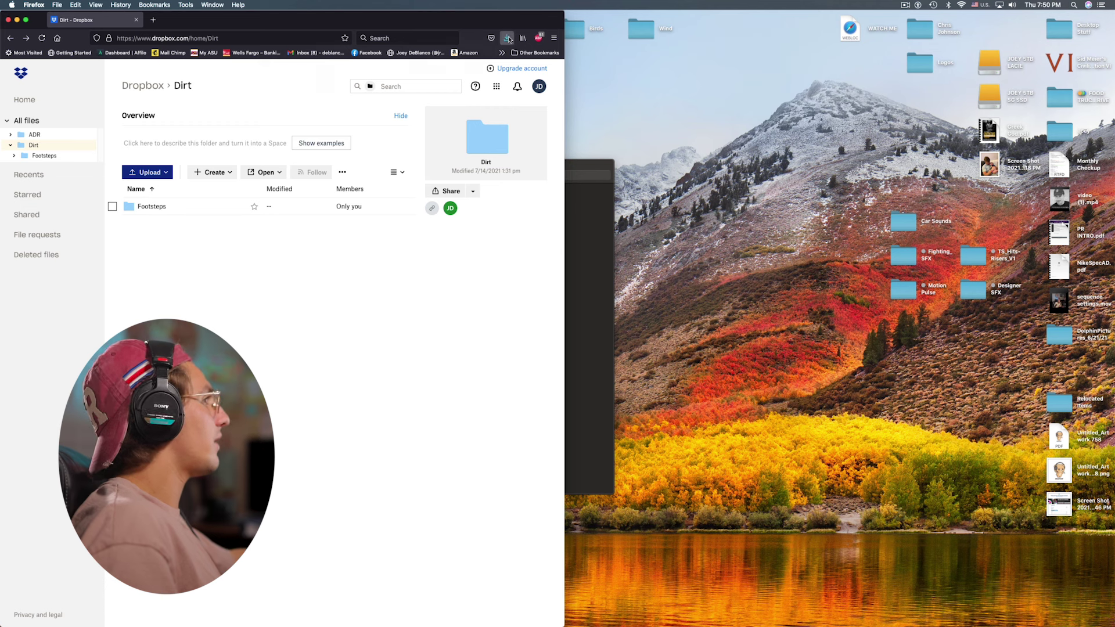
{"action": "left_click", "coordinate": [508, 38]}
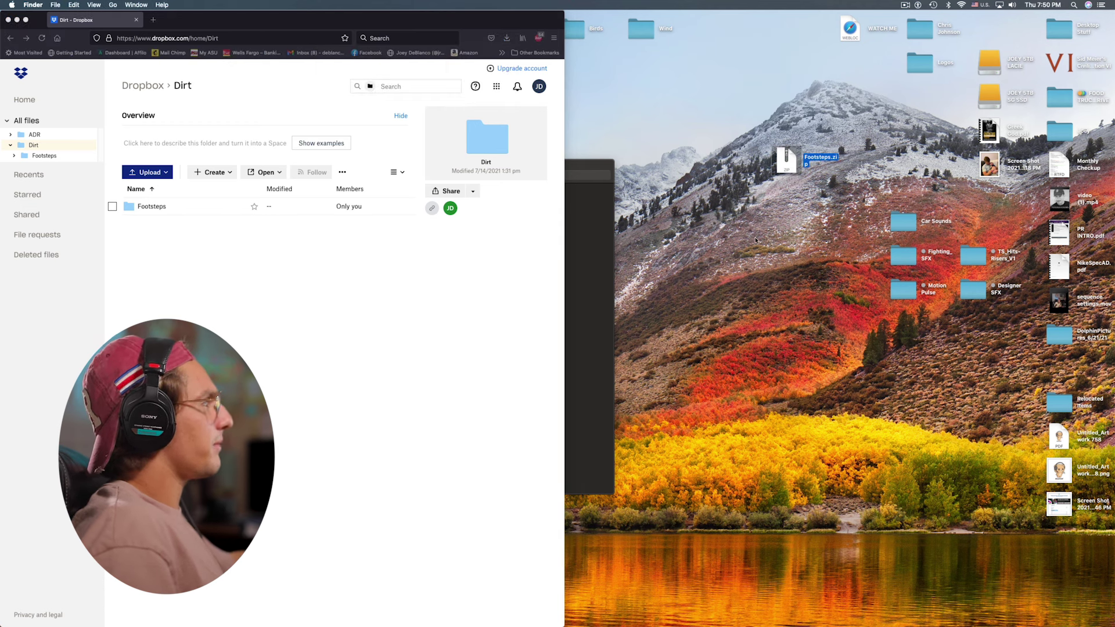
Unzip Footsteps.zip and preview Footstep_18, 14, 10, 09 and 05 WAVs
{"action": "left_click_drag", "start_coordinate": [786, 158], "coordinate": [733, 280]}
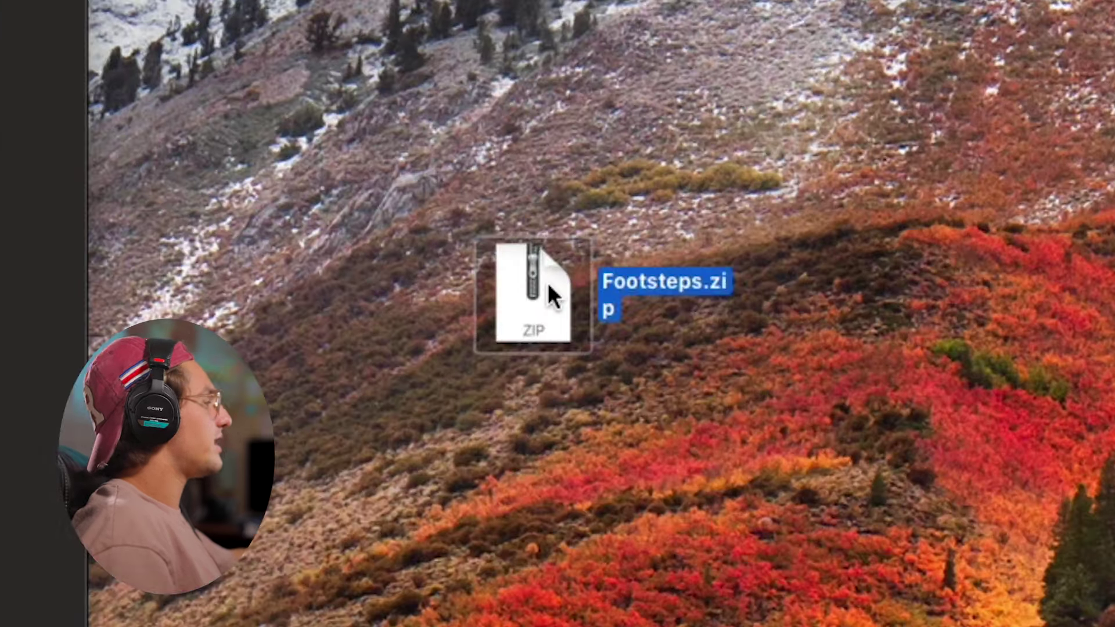
{"action": "double_click", "coordinate": [657, 282]}
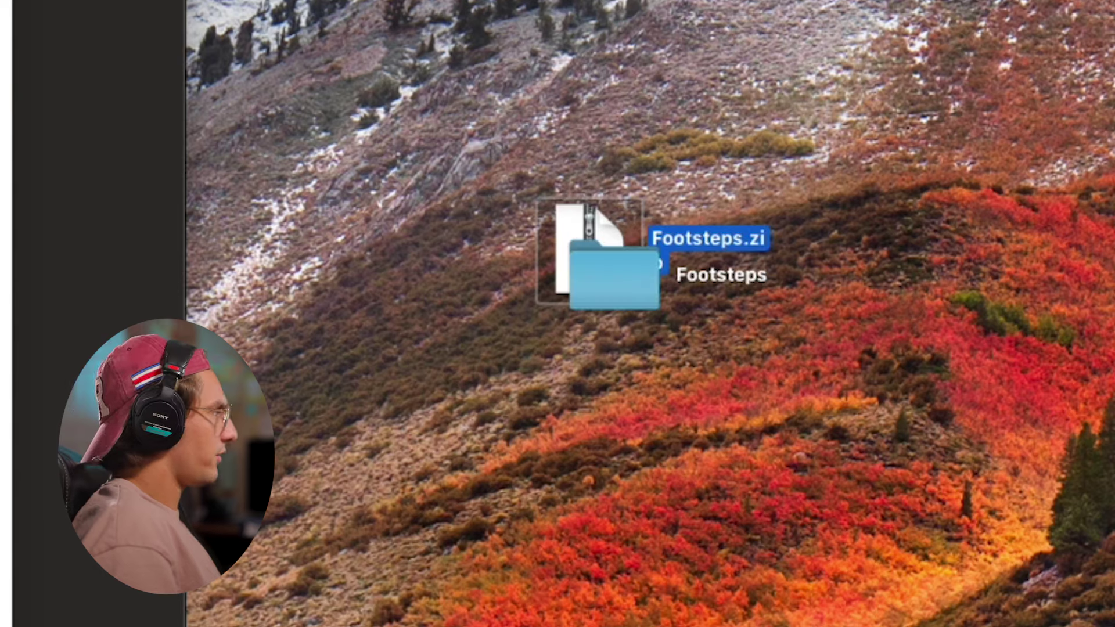
{"action": "left_click_drag", "start_coordinate": [566, 302], "coordinate": [1033, 580]}
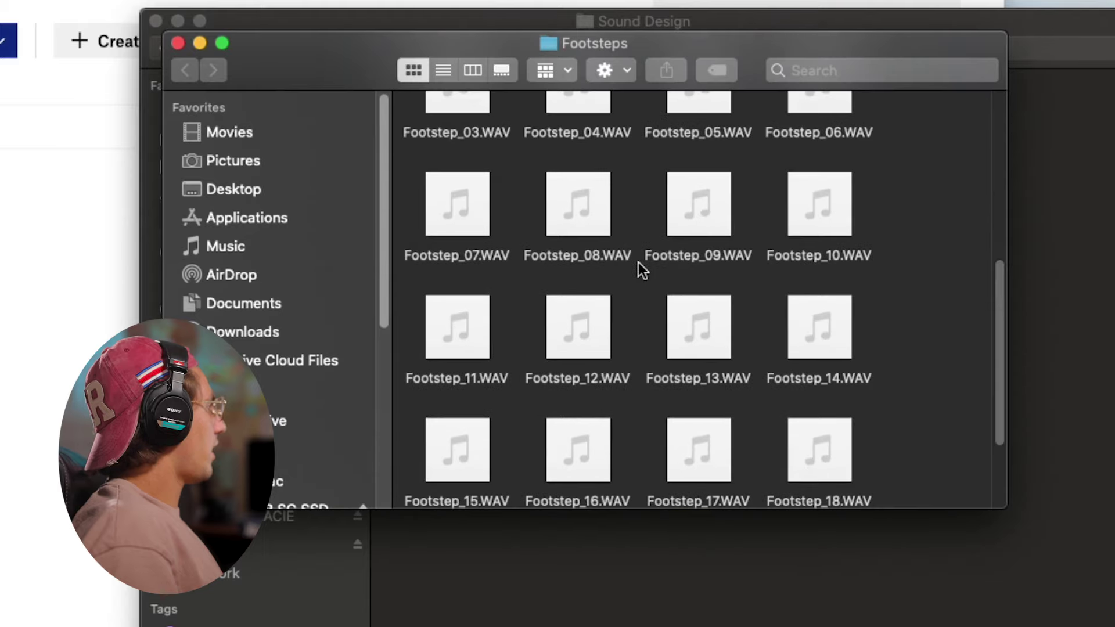
{"action": "scroll", "coordinate": [755, 348], "scroll_direction": "down", "scroll_amount": 3}
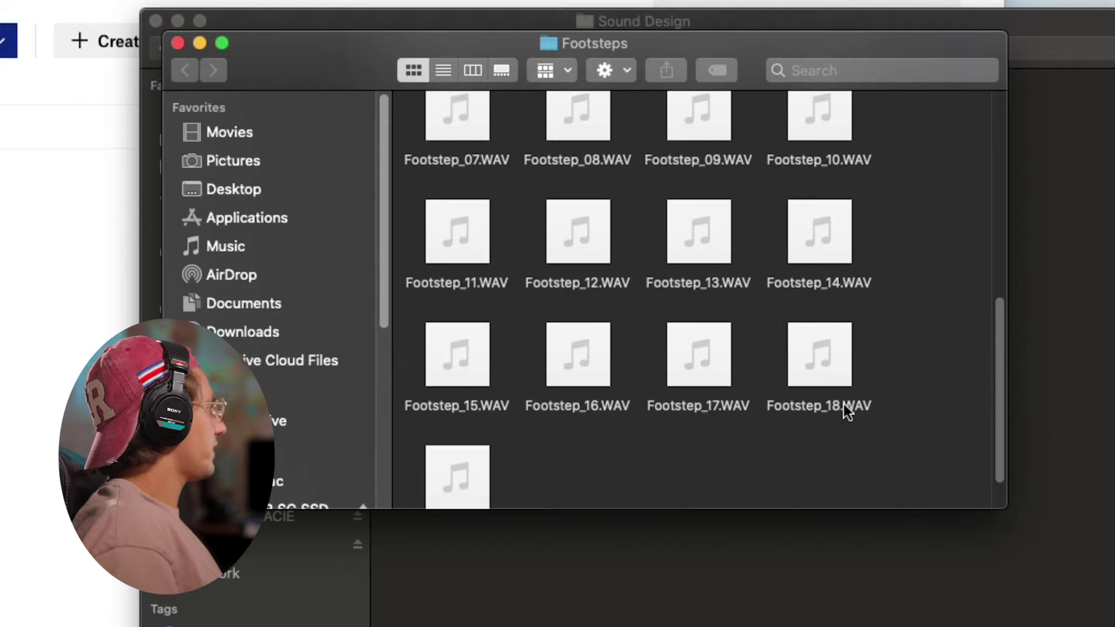
{"action": "left_click", "coordinate": [828, 381]}
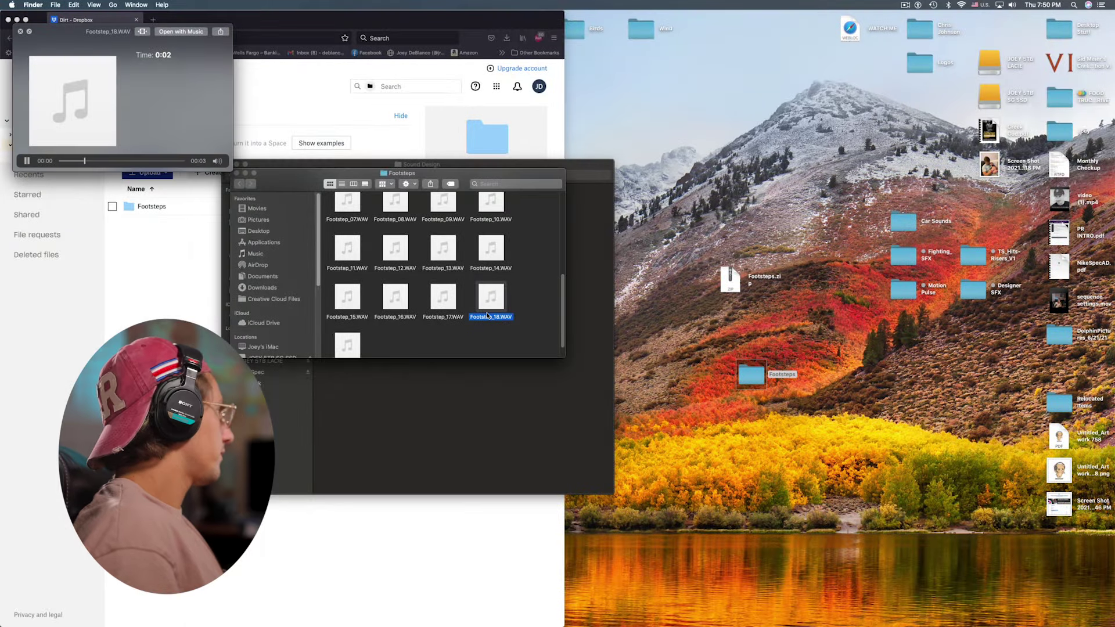
{"action": "key", "text": "Up"}
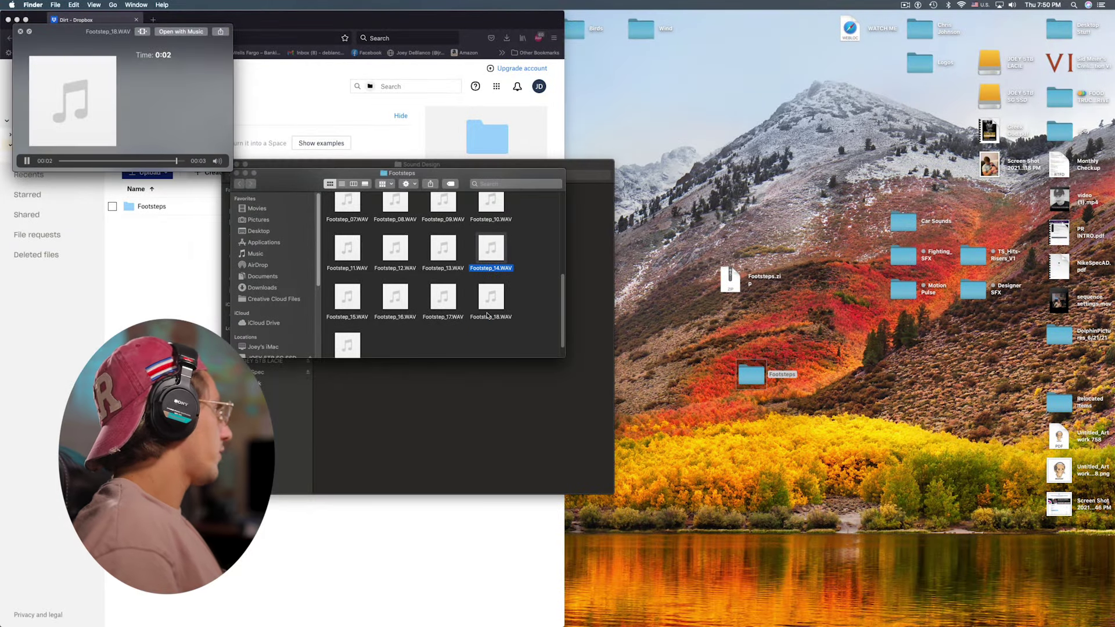
{"action": "key", "text": "Up"}
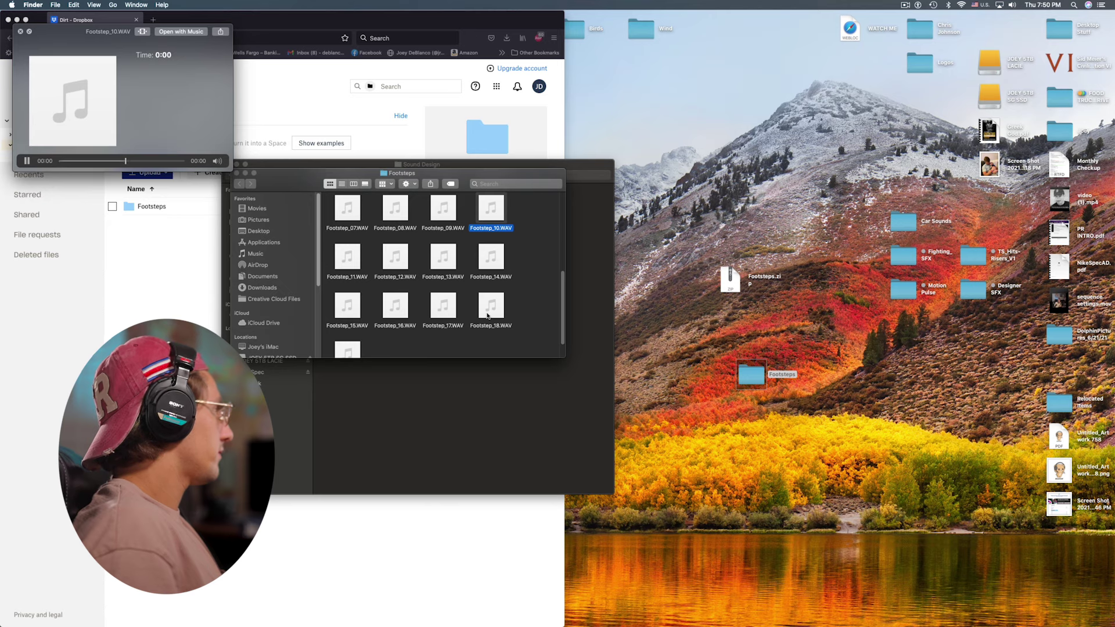
{"action": "key", "text": "Left"}
{"action": "key", "text": "Up"}
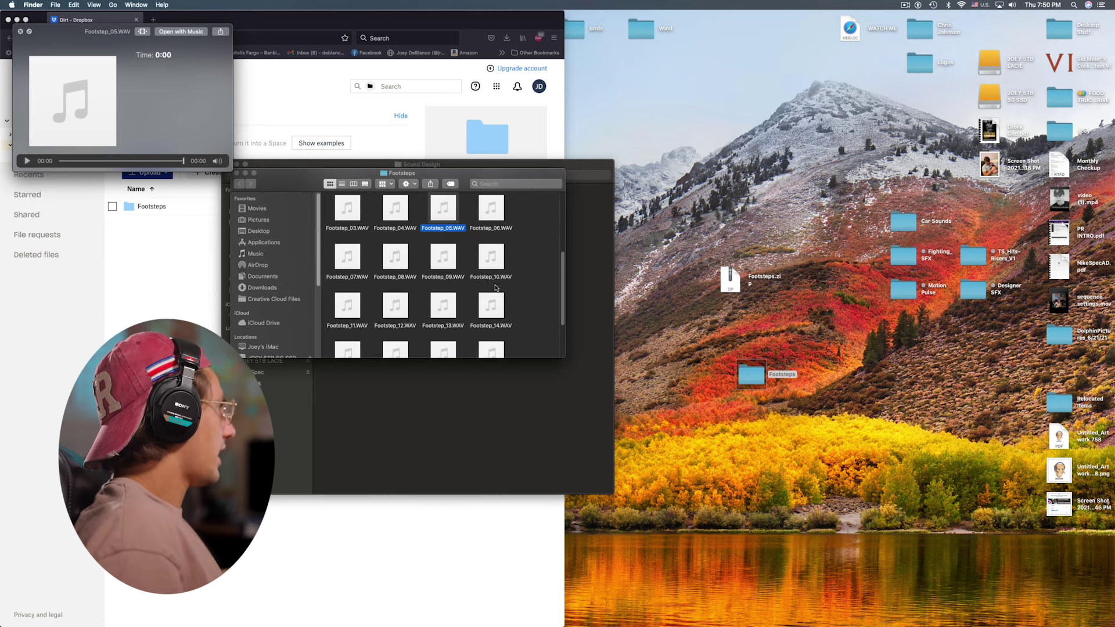
{"action": "key", "text": "super+w"}
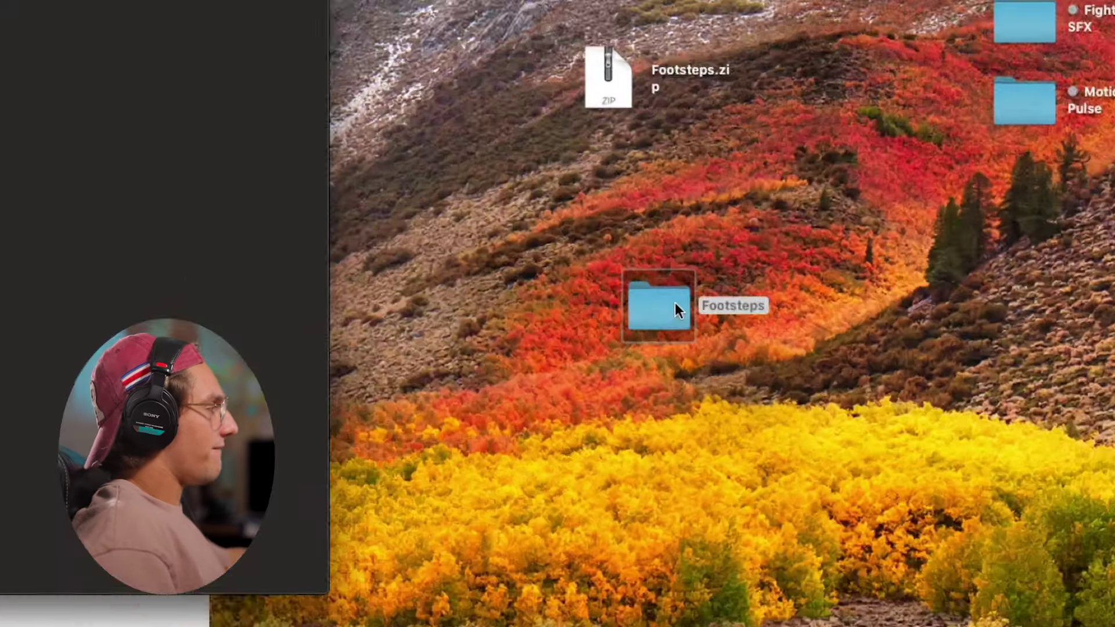
Move the Footsteps folder into Foley and return to the Sound Design folder
{"action": "left_click_drag", "start_coordinate": [767, 372], "coordinate": [348, 207]}
{"action": "left_click_drag", "start_coordinate": [448, 235], "coordinate": [424, 230]}
{"action": "double_click", "coordinate": [424, 230]}
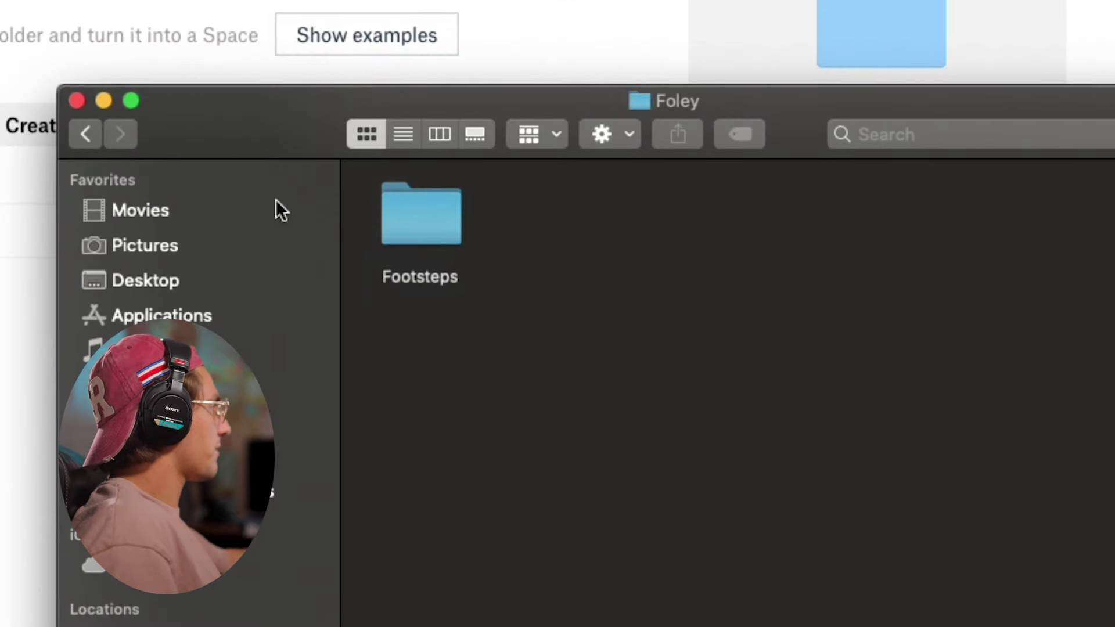
{"action": "left_click", "coordinate": [86, 134]}
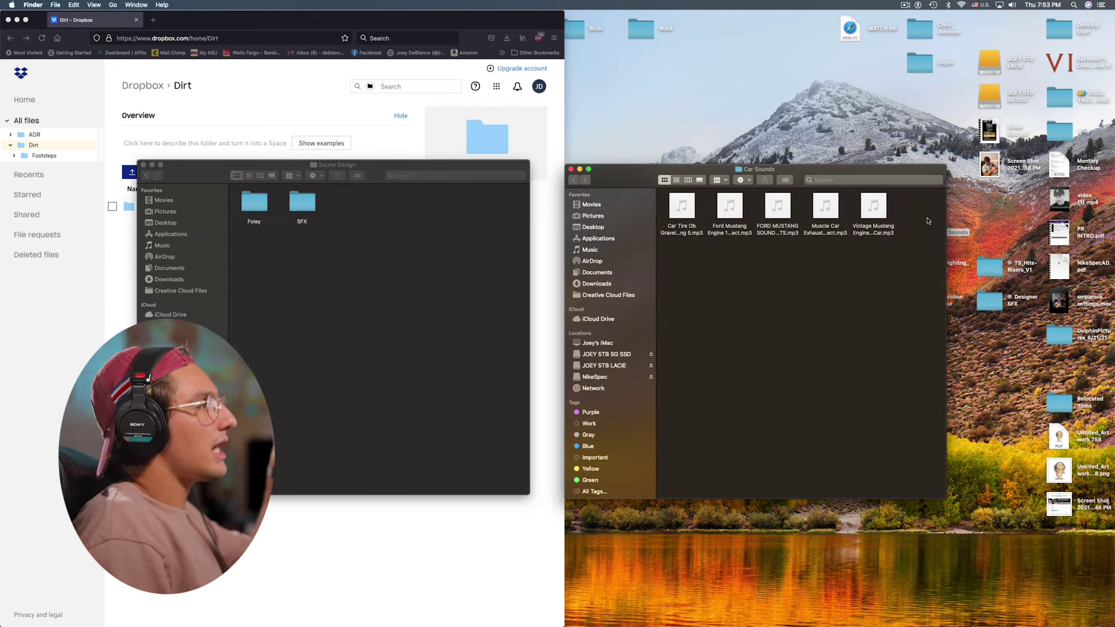
Preview the Car Tire, Ford Mustang Engine, Mustang sound effects and Vintage Mustang MP3s
{"action": "left_click", "coordinate": [690, 214]}
{"action": "key", "text": "space"}
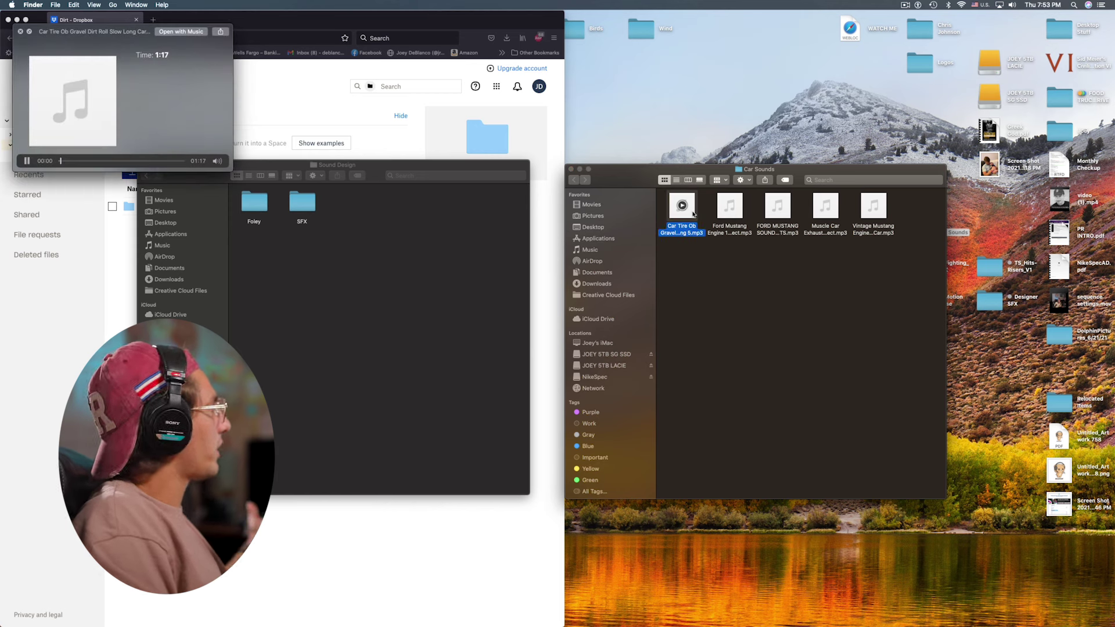
{"action": "key", "text": "Right"}
{"action": "key", "text": "Right"}
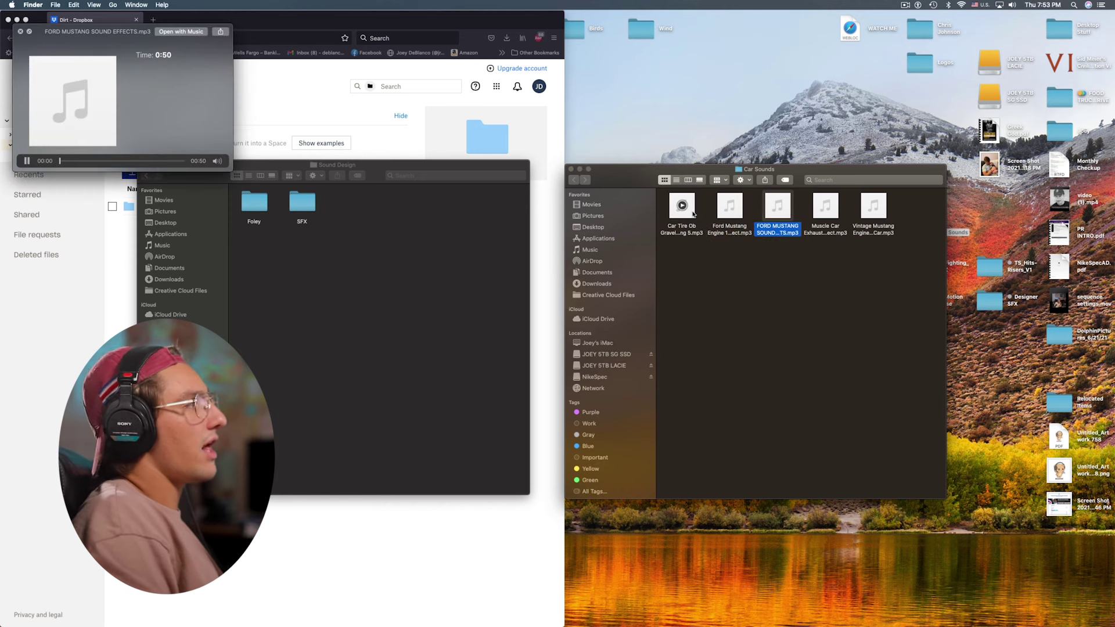
{"action": "key", "text": "Right"}
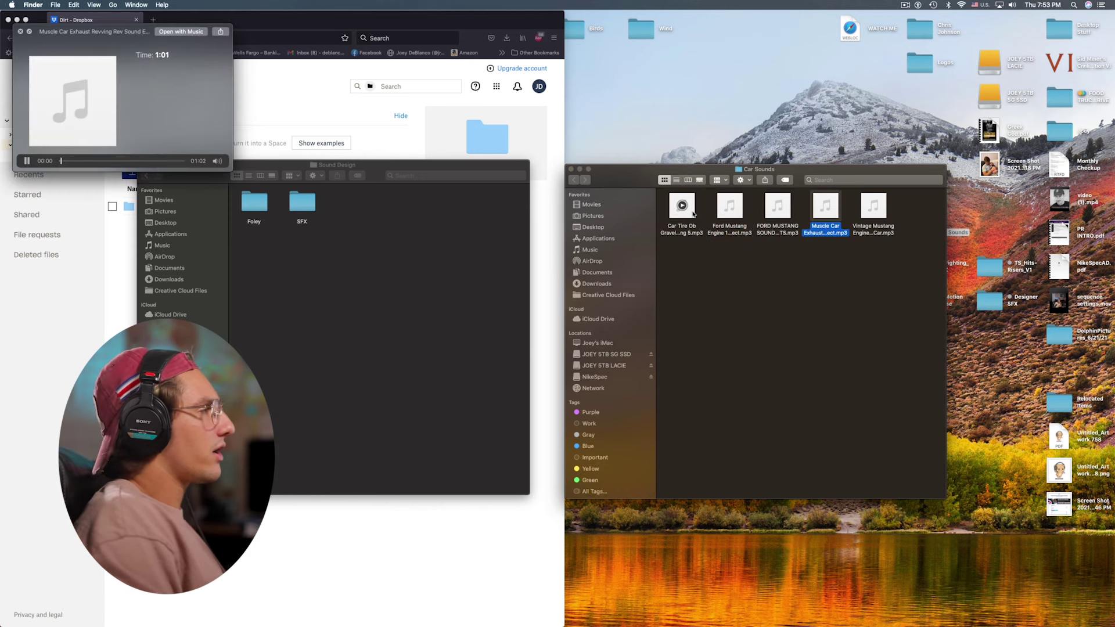
{"action": "key", "text": "Right"}
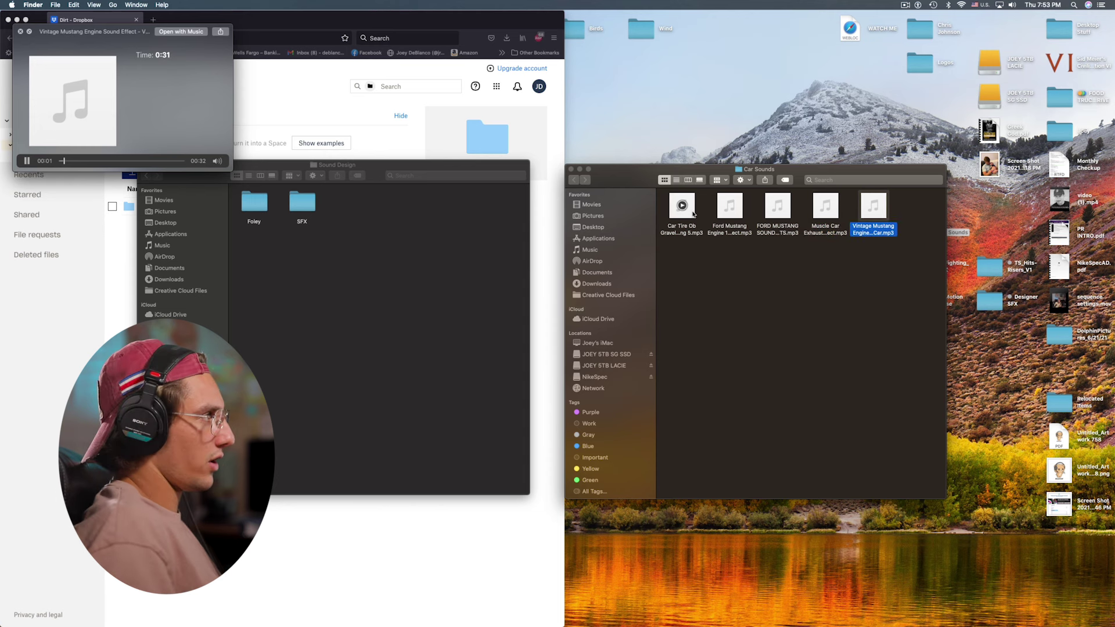
{"action": "left_click", "coordinate": [830, 251]}
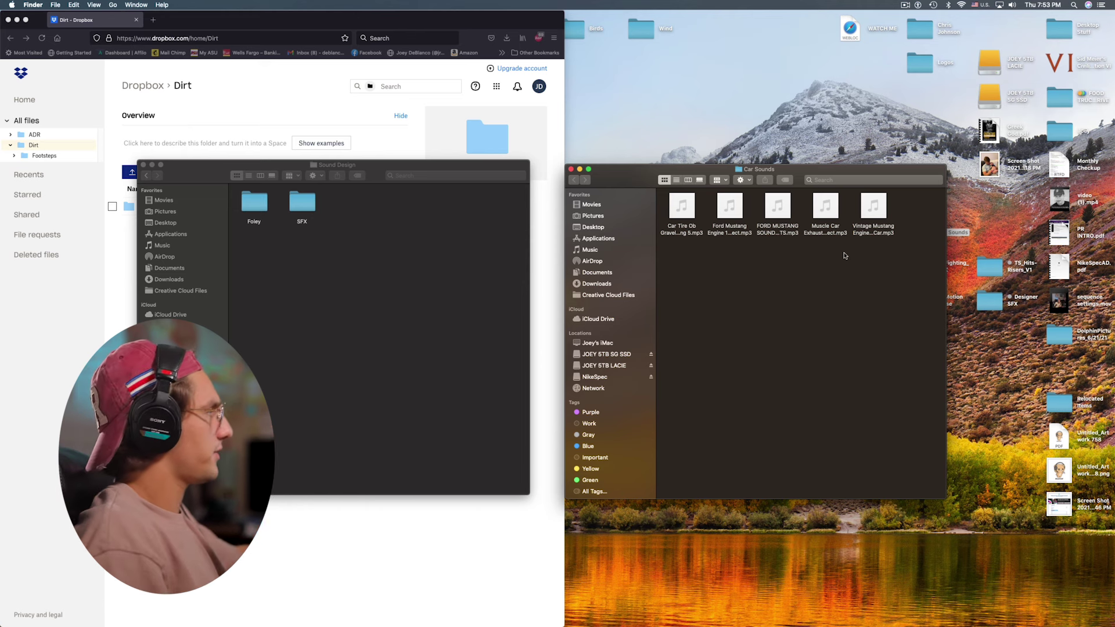
{"action": "key", "text": "super+w"}
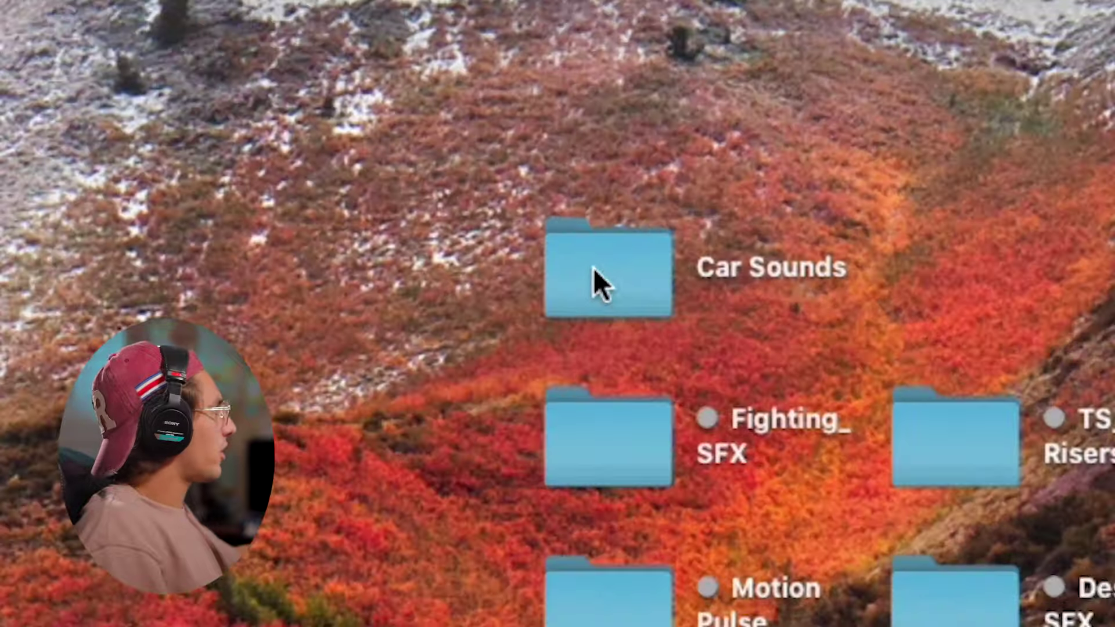
File the Car Sounds folder inside SFX
{"action": "left_click", "coordinate": [918, 235]}
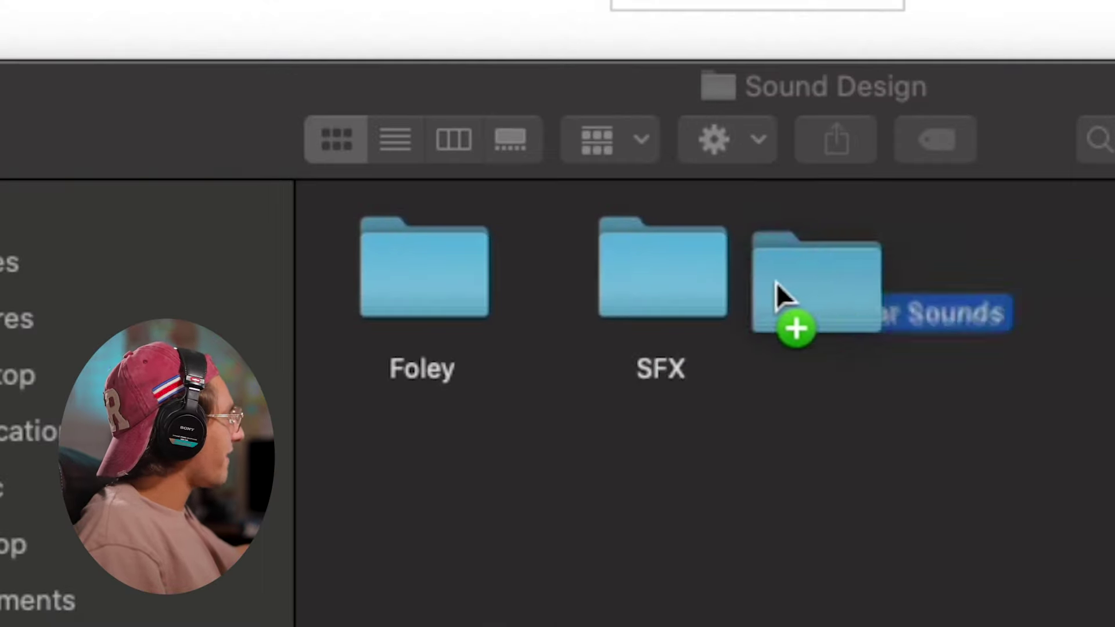
{"action": "left_click_drag", "start_coordinate": [776, 284], "coordinate": [747, 311]}
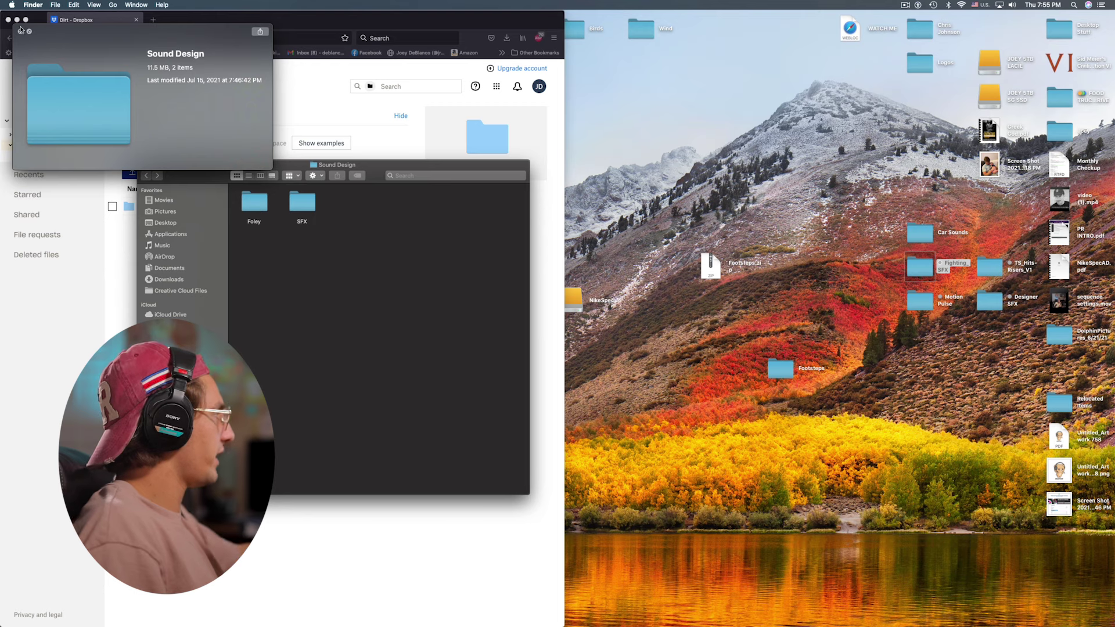
{"action": "left_click", "coordinate": [20, 30]}
{"action": "left_click", "coordinate": [735, 158]}
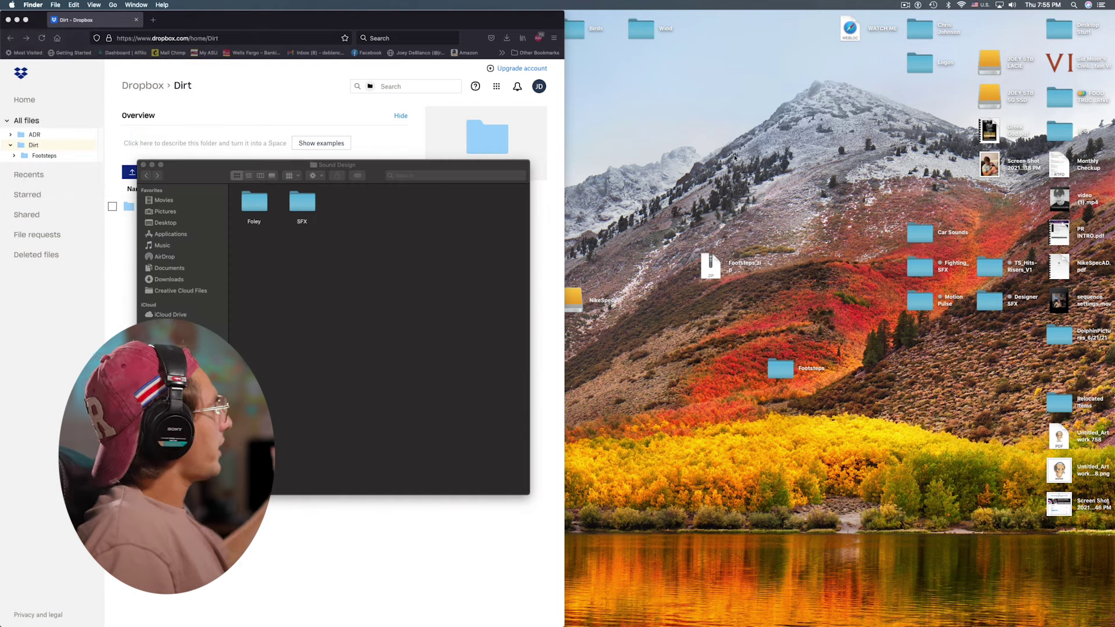
Audition cloth grab sounds in Fighting_SFX > Impacts Designed > Grabs, including IMPT-grabs-cloth-13 and 6
{"action": "double_click", "coordinate": [919, 270]}
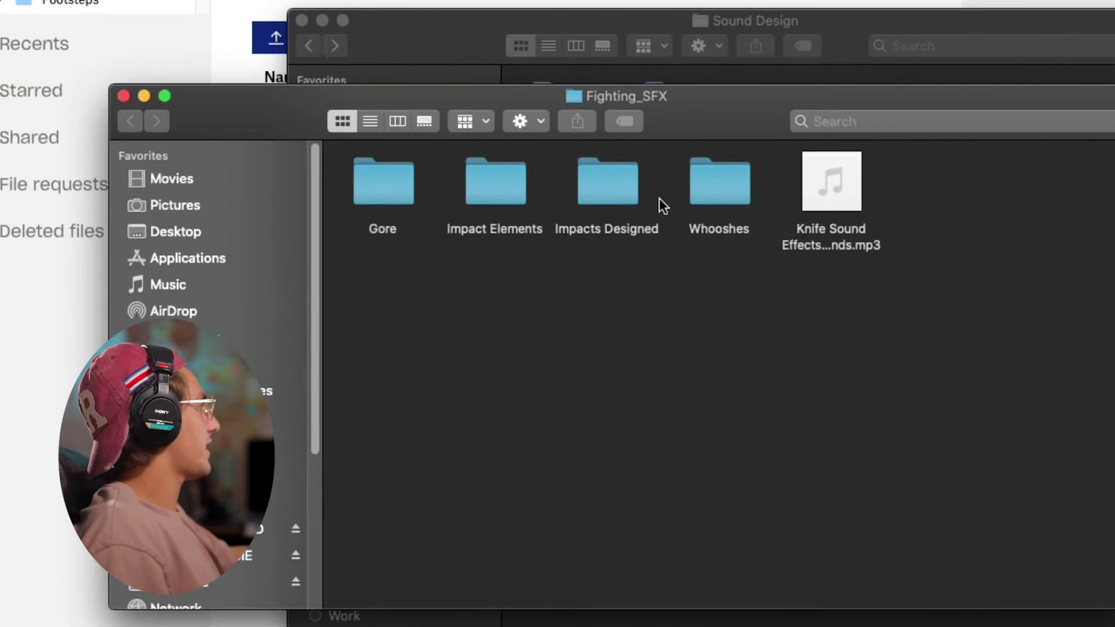
{"action": "double_click", "coordinate": [615, 181]}
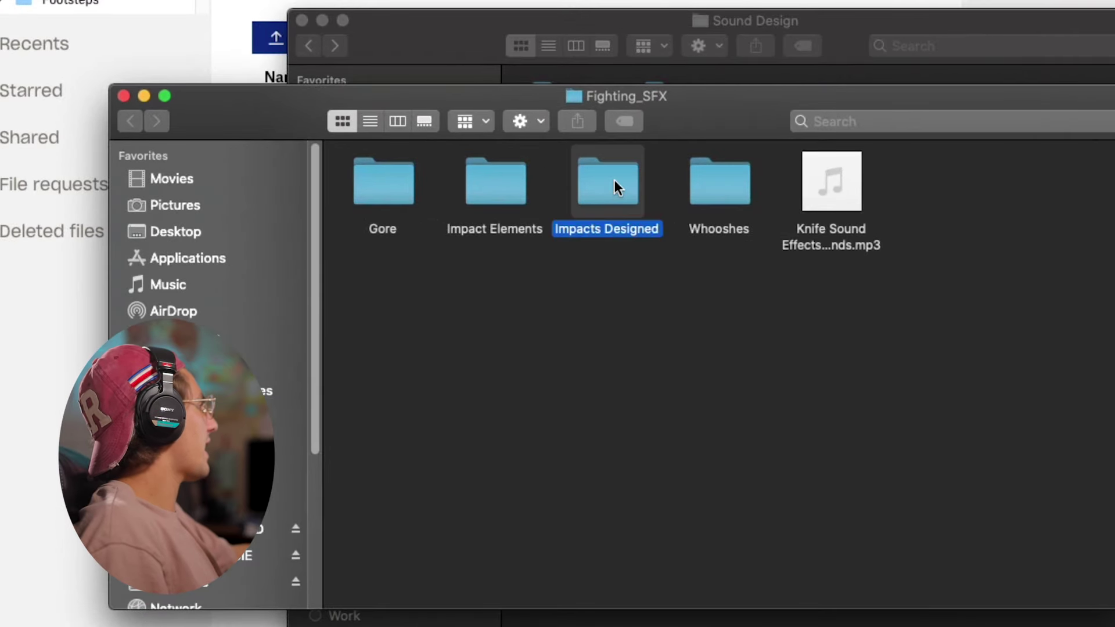
{"action": "double_click", "coordinate": [619, 197]}
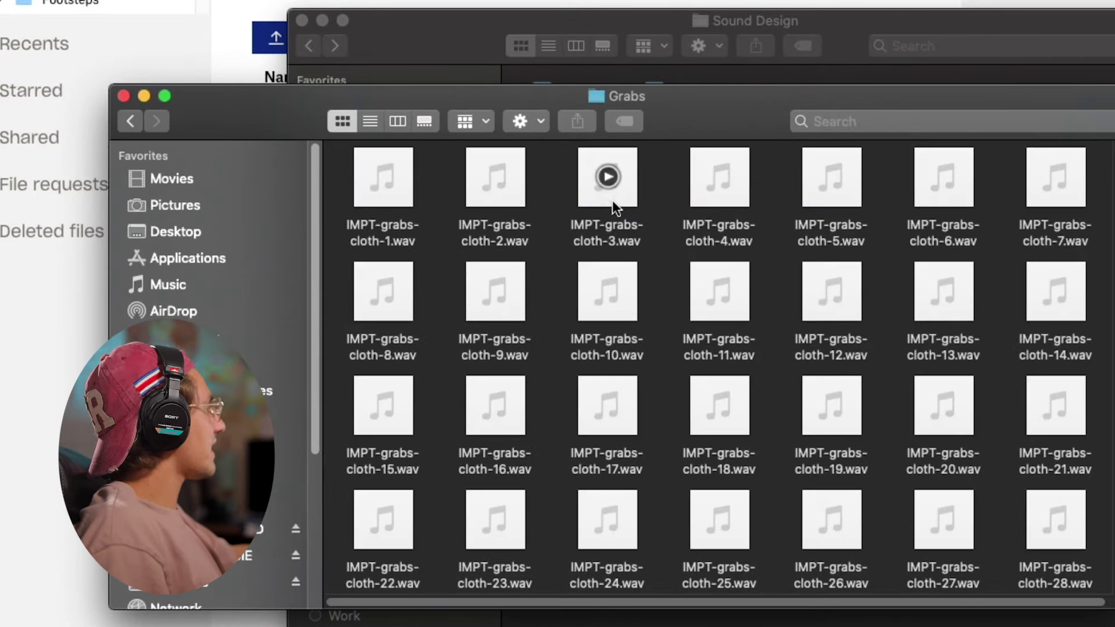
{"action": "scroll", "coordinate": [601, 221], "scroll_direction": "down", "scroll_amount": 10}
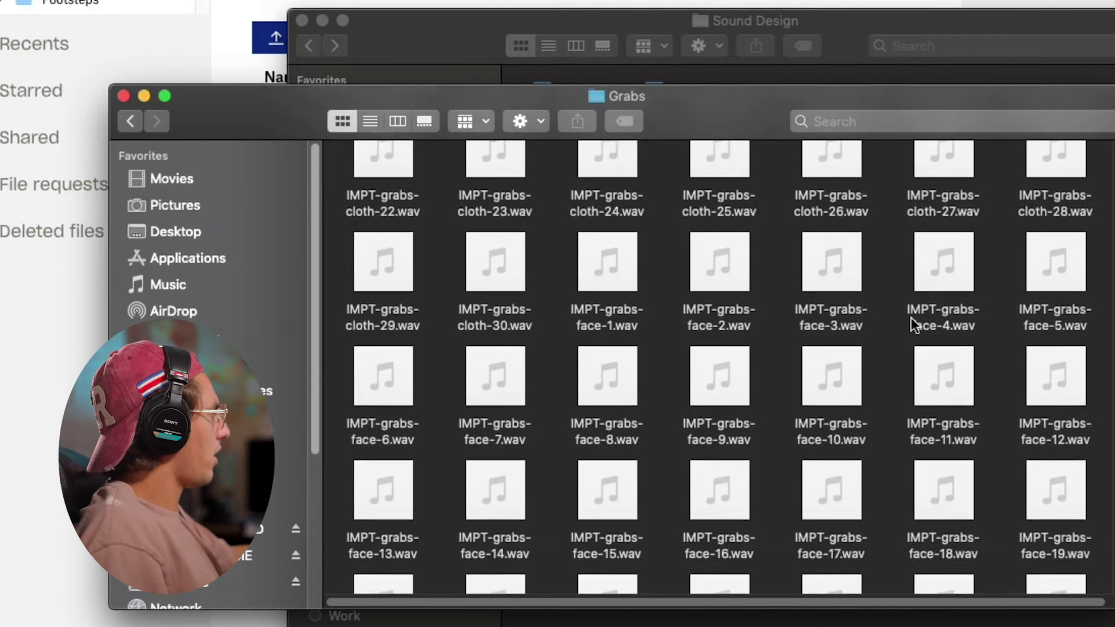
{"action": "scroll", "coordinate": [1110, 471], "scroll_direction": "up", "scroll_amount": 10}
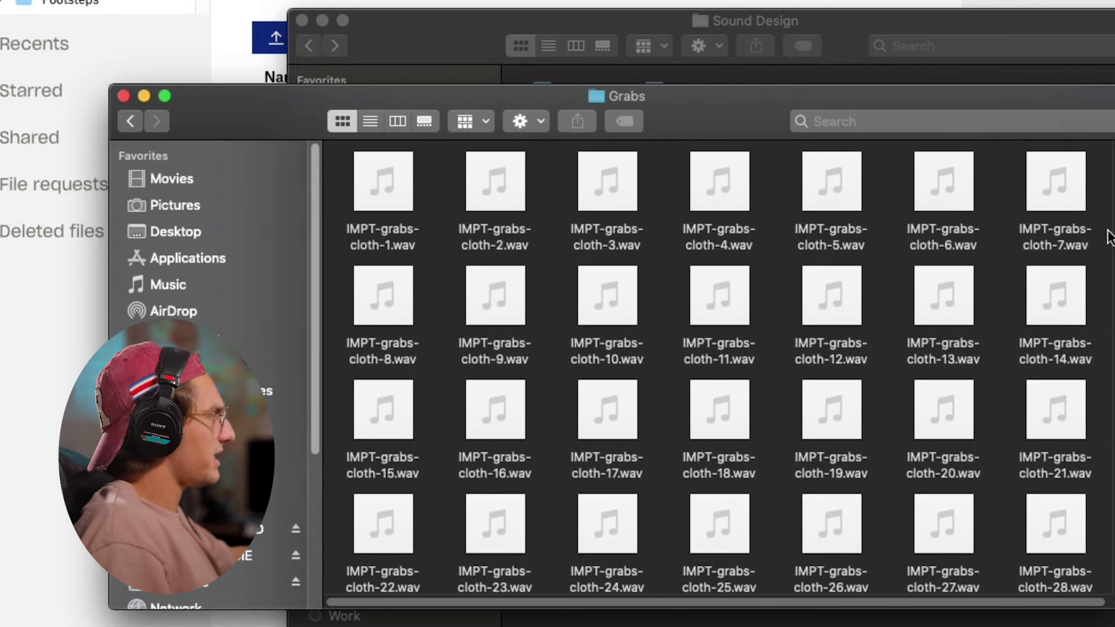
{"action": "left_click", "coordinate": [923, 326]}
{"action": "key", "text": "space"}
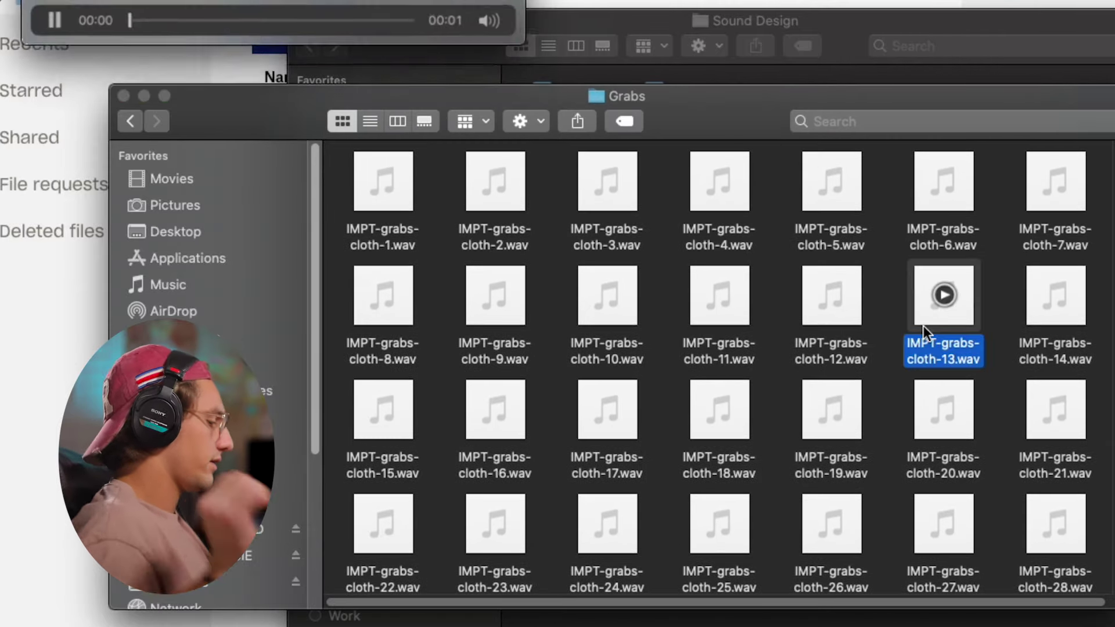
{"action": "key", "text": "Up"}
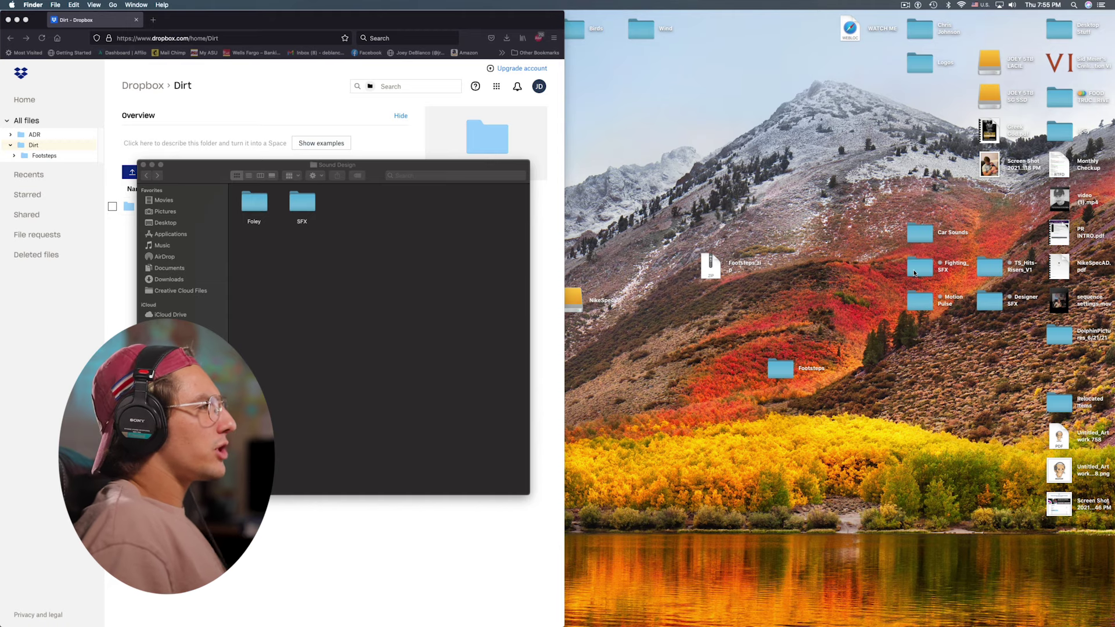
File Fighting_SFX inside SFX and import Sound Design into Premiere as a bin
{"action": "left_click_drag", "start_coordinate": [917, 271], "coordinate": [301, 204]}
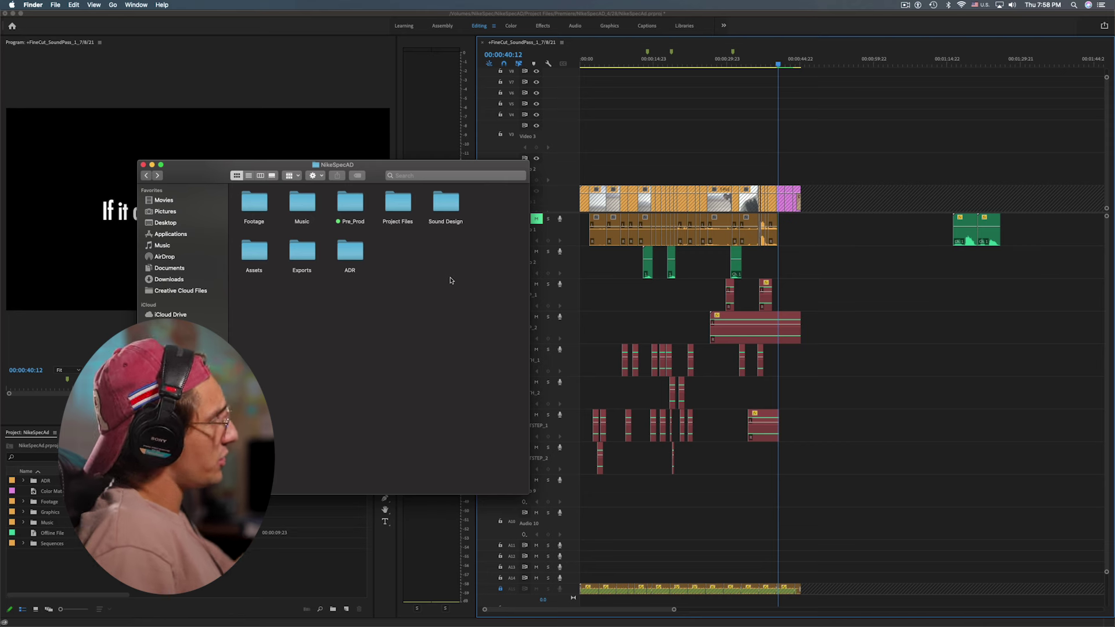
{"action": "left_click_drag", "start_coordinate": [444, 213], "coordinate": [293, 519]}
{"action": "left_click_drag", "start_coordinate": [152, 601], "coordinate": [152, 602]}
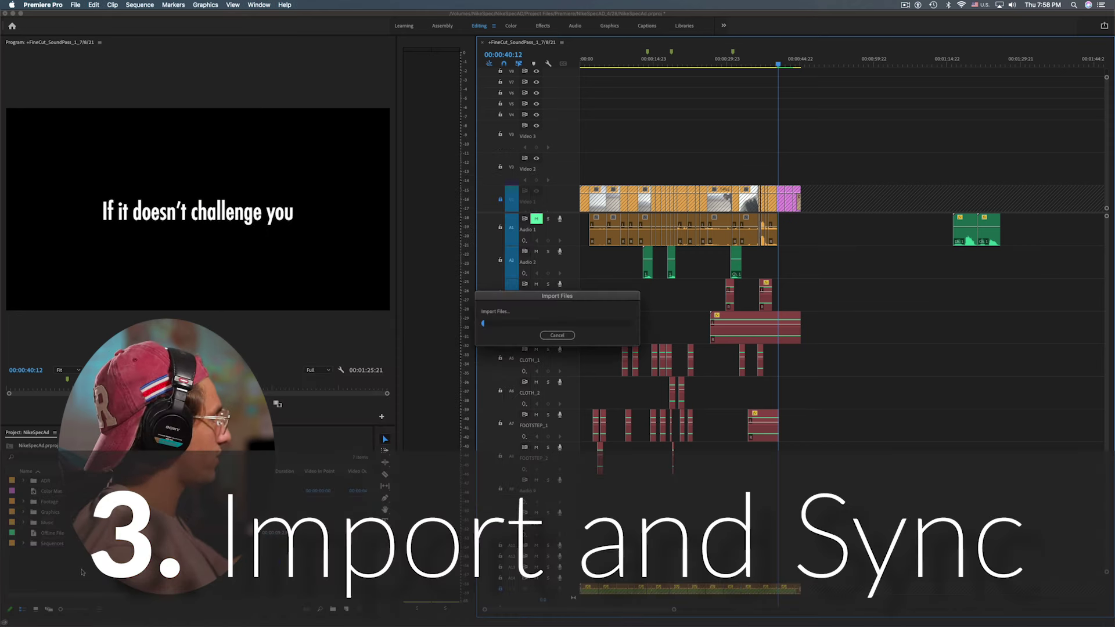
Play the sequence from about 26 seconds and from the start, then zoom in
{"action": "left_click", "coordinate": [49, 567]}
{"action": "left_click", "coordinate": [710, 63]}
{"action": "key", "text": "space"}
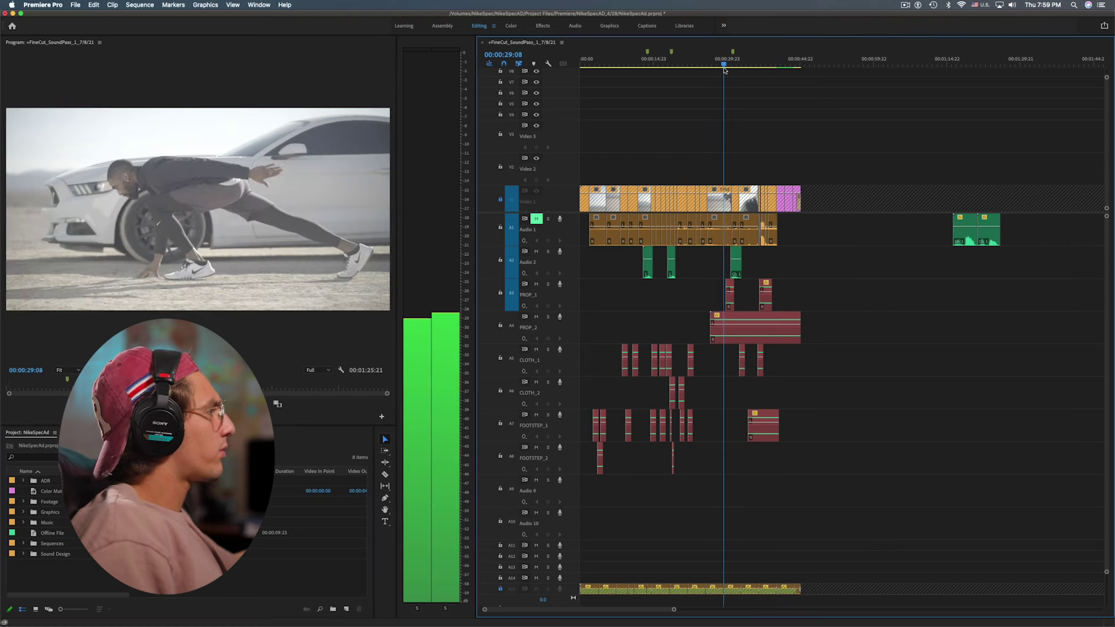
{"action": "key", "text": "space"}
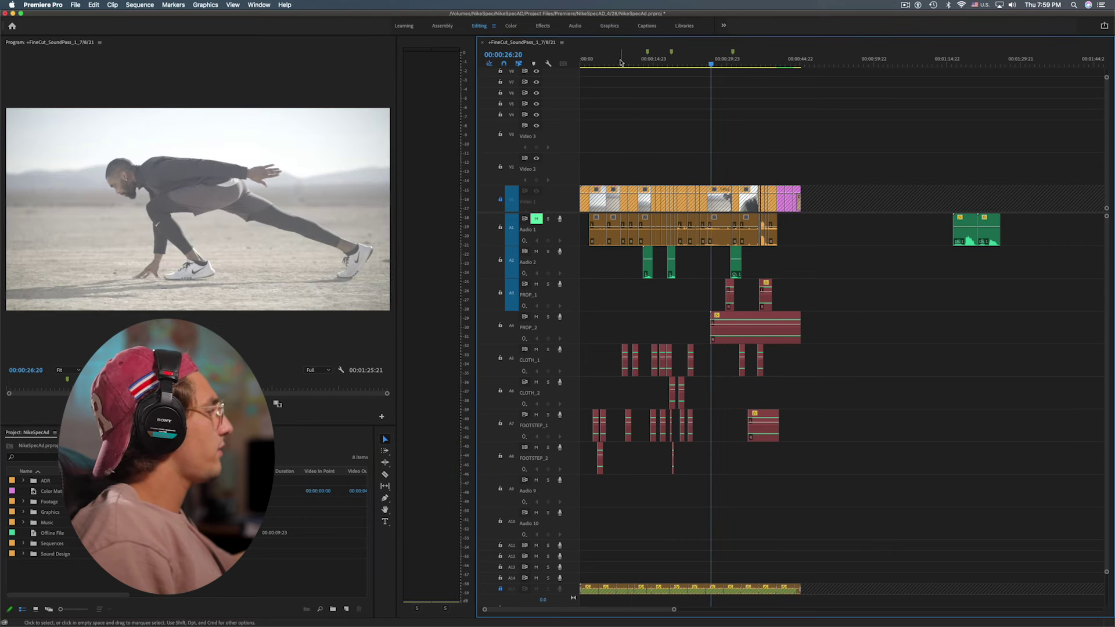
{"action": "key", "text": "Home"}
{"action": "key", "text": "space"}
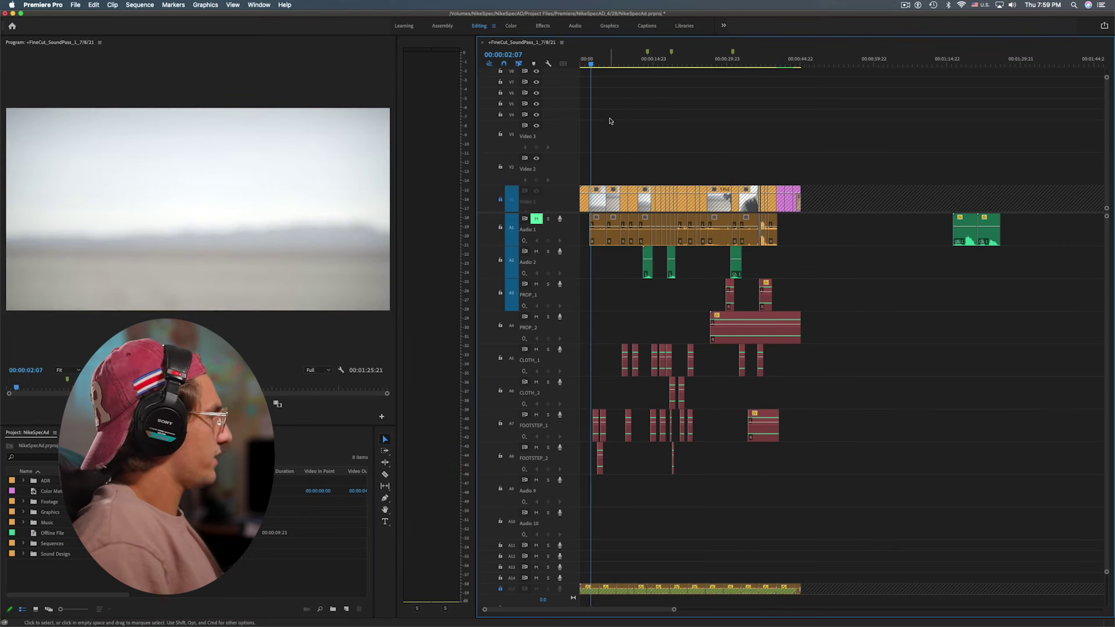
{"action": "key", "text": "equal"}
{"action": "key", "text": "equal"}
{"action": "key", "text": "equal"}
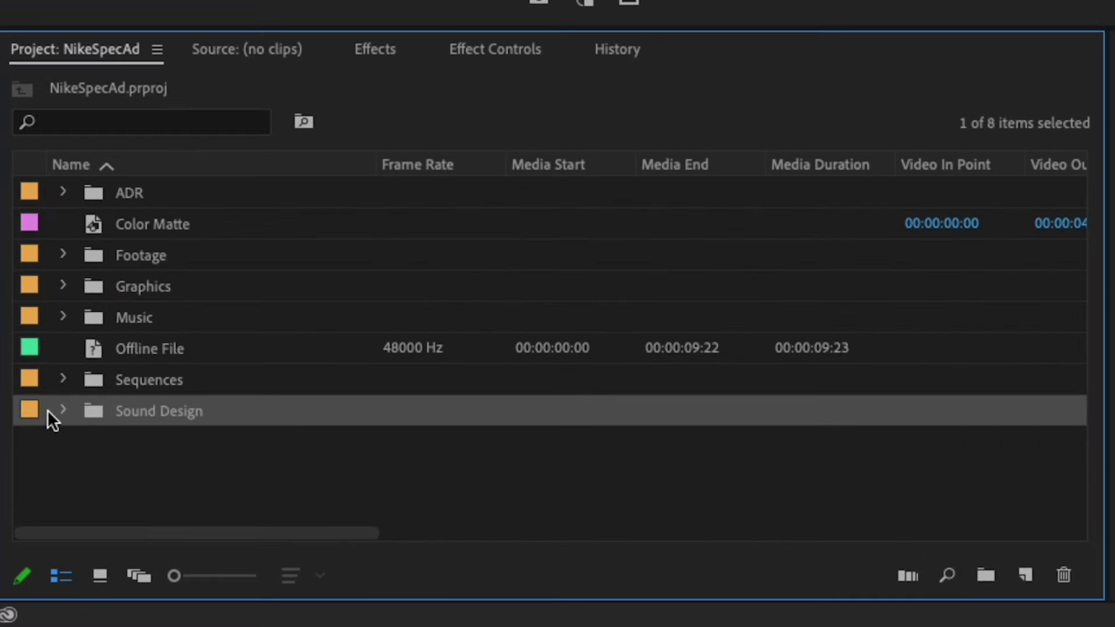
Expand the Sound Design and Footsteps bins to list the footstep clips
{"action": "left_click", "coordinate": [63, 410]}
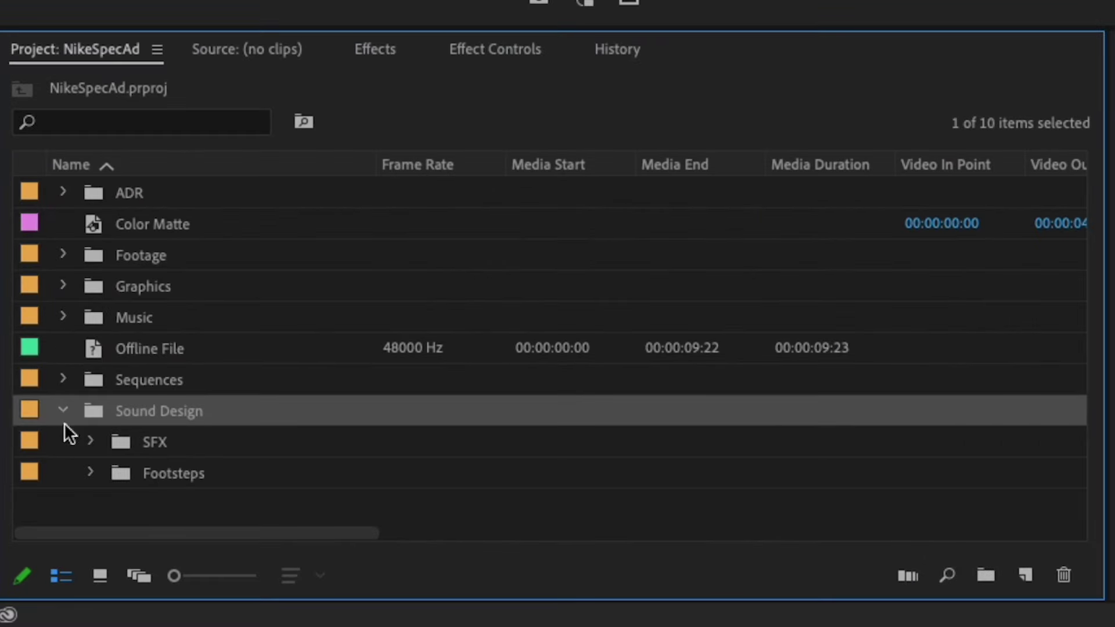
{"action": "left_click", "coordinate": [89, 472]}
{"action": "scroll", "coordinate": [89, 465], "scroll_direction": "down", "scroll_amount": 3}
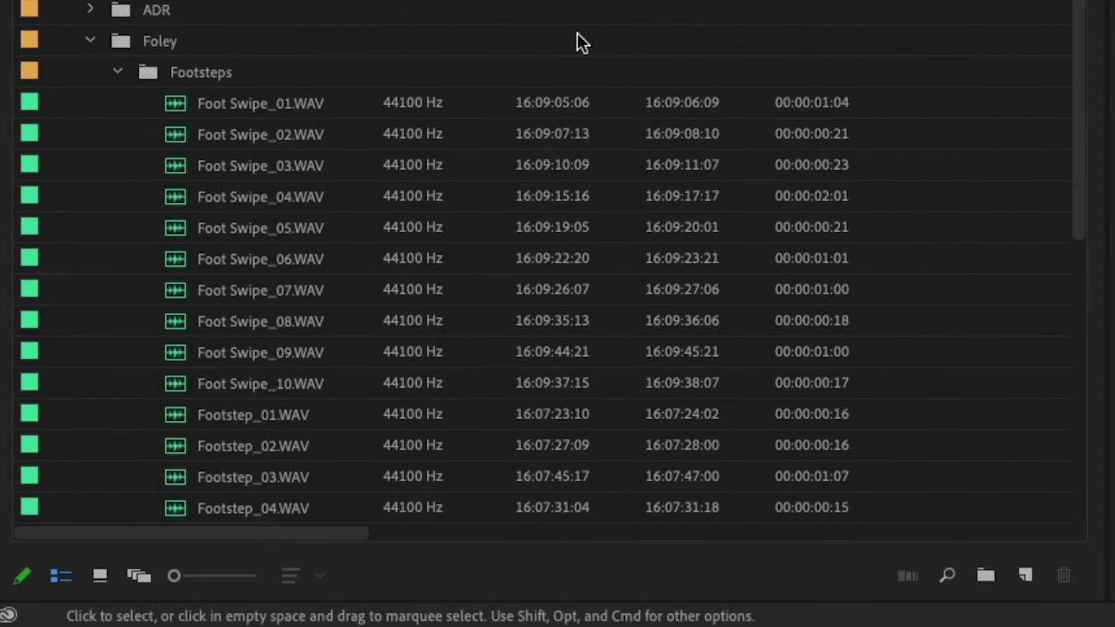
{"action": "scroll", "coordinate": [200, 131], "scroll_direction": "down", "scroll_amount": 2}
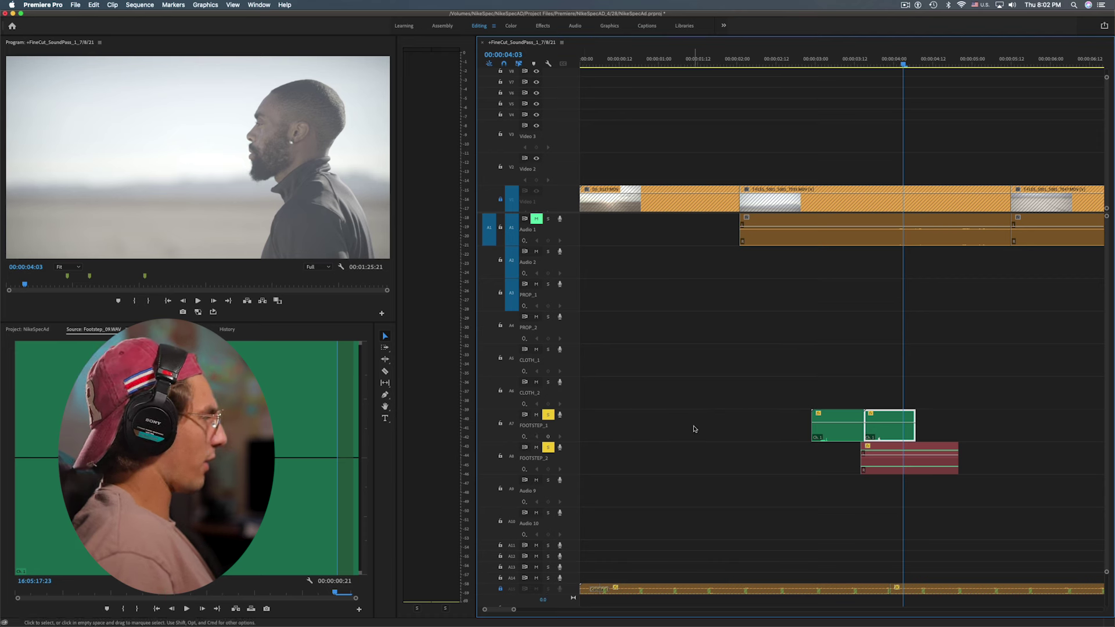
Trim and reposition the first footstep clips on FOOTSTEP_1 around the four-second mark
{"action": "left_click", "coordinate": [842, 363]}
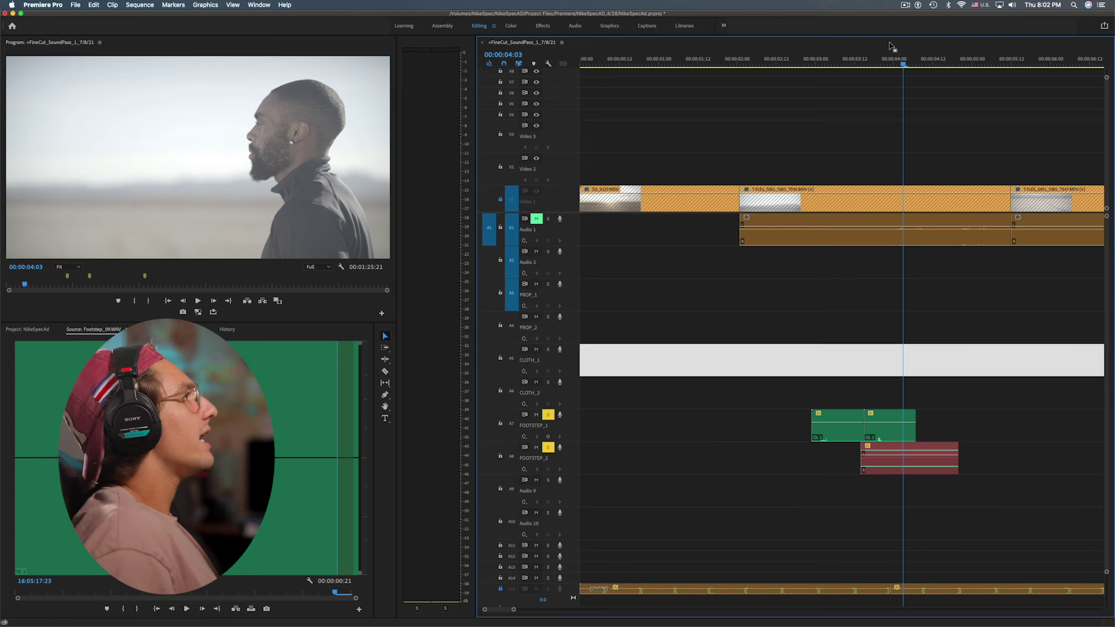
{"action": "key", "text": "j"}
{"action": "key", "text": "j"}
{"action": "key", "text": "j"}
{"action": "key", "text": "l"}
{"action": "key", "text": "l"}
{"action": "key", "text": "l"}
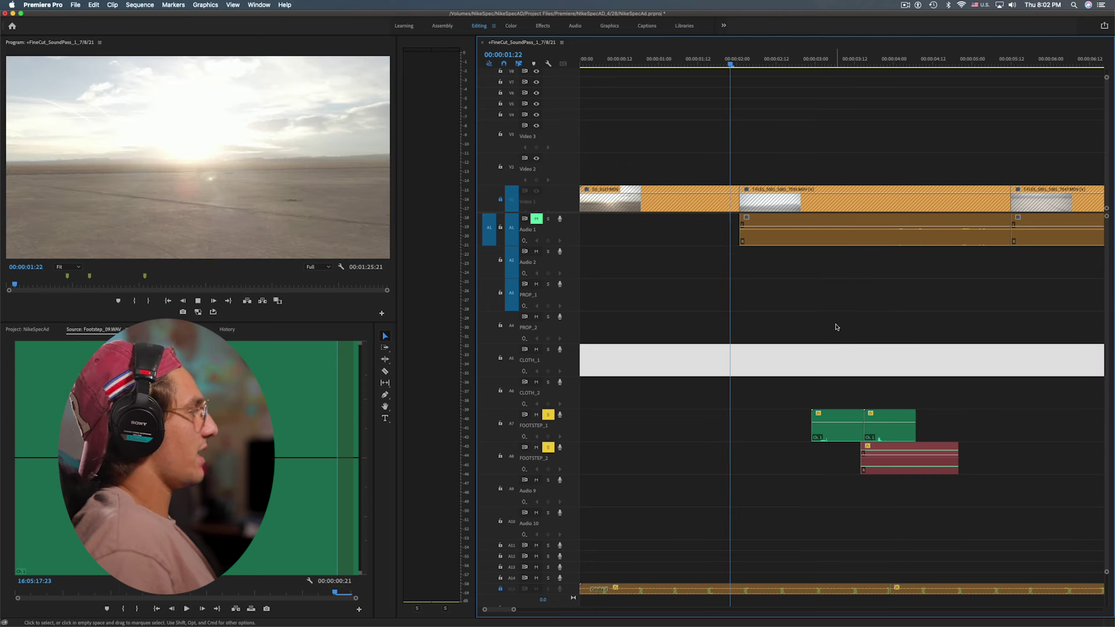
{"action": "left_click_drag", "start_coordinate": [866, 429], "coordinate": [848, 430]}
{"action": "scroll", "coordinate": [833, 340], "scroll_direction": "up", "scroll_amount": 2}
{"action": "scroll", "coordinate": [819, 252], "scroll_direction": "up", "scroll_amount": 2}
{"action": "left_click_drag", "start_coordinate": [776, 427], "coordinate": [828, 440]}
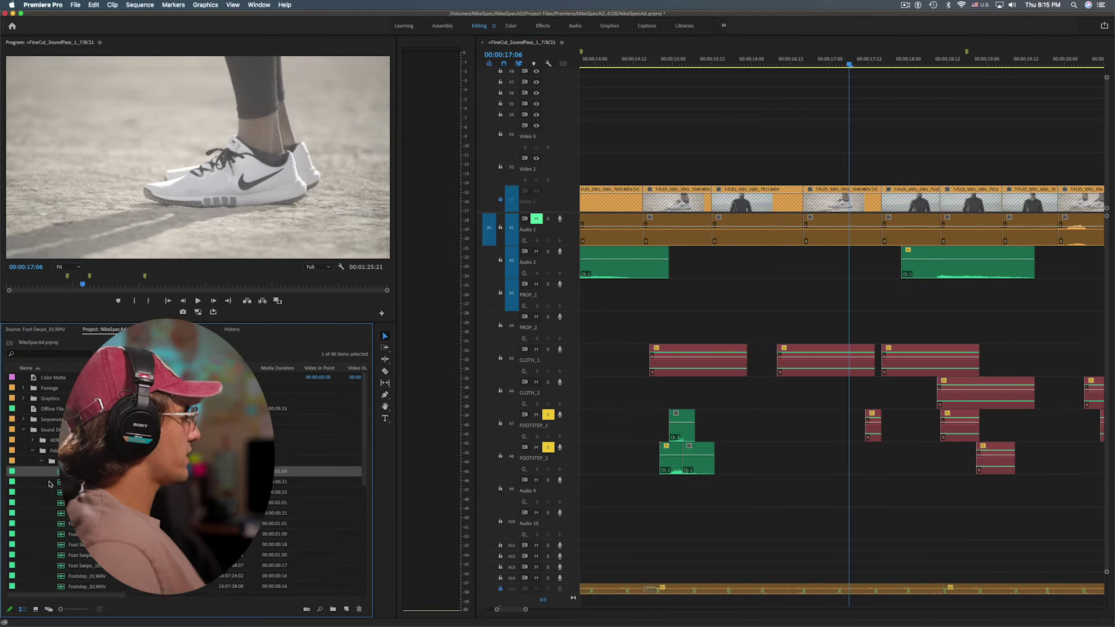
Audition Foot Swipe_02.WAV and Foot Swipe_05.WAV in the Source monitor
{"action": "double_click", "coordinate": [57, 483]}
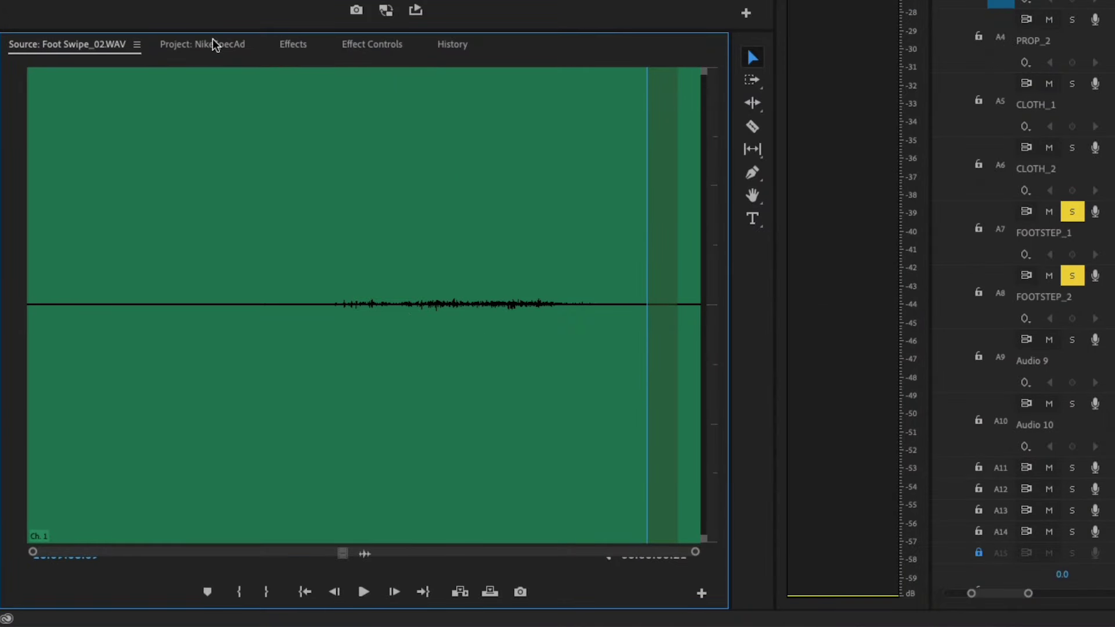
{"action": "left_click", "coordinate": [200, 37]}
{"action": "double_click", "coordinate": [116, 406]}
{"action": "key", "text": "space"}
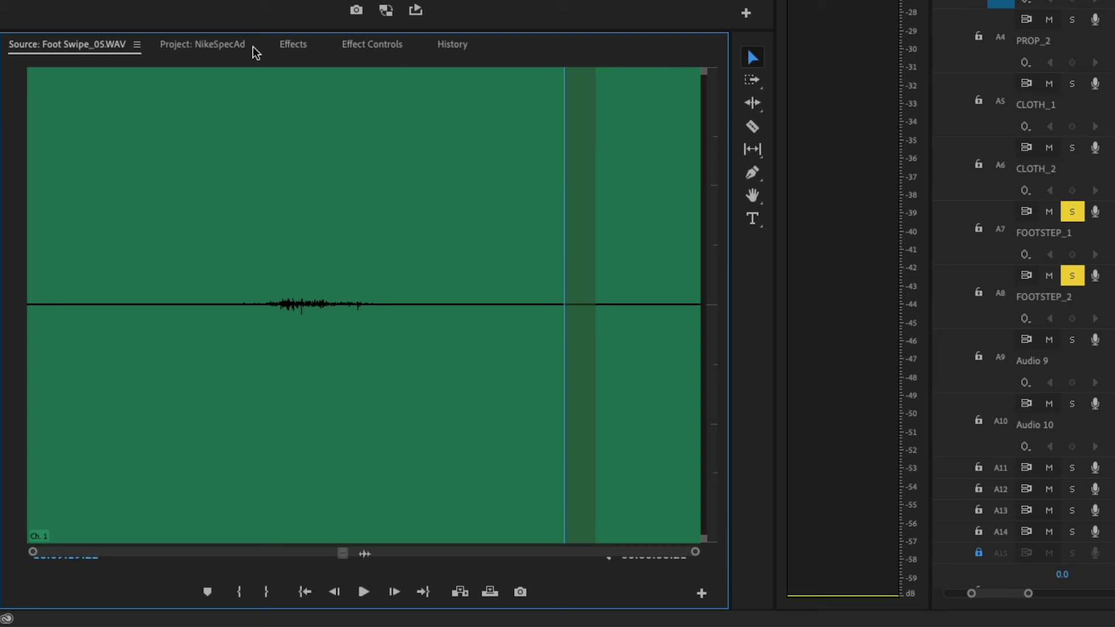
{"action": "left_click", "coordinate": [221, 44]}
Dock the Source monitor beside the Project bin and preview Foot Swipe_03, _04 and _05
{"action": "left_click_drag", "start_coordinate": [53, 48], "coordinate": [33, 389]}
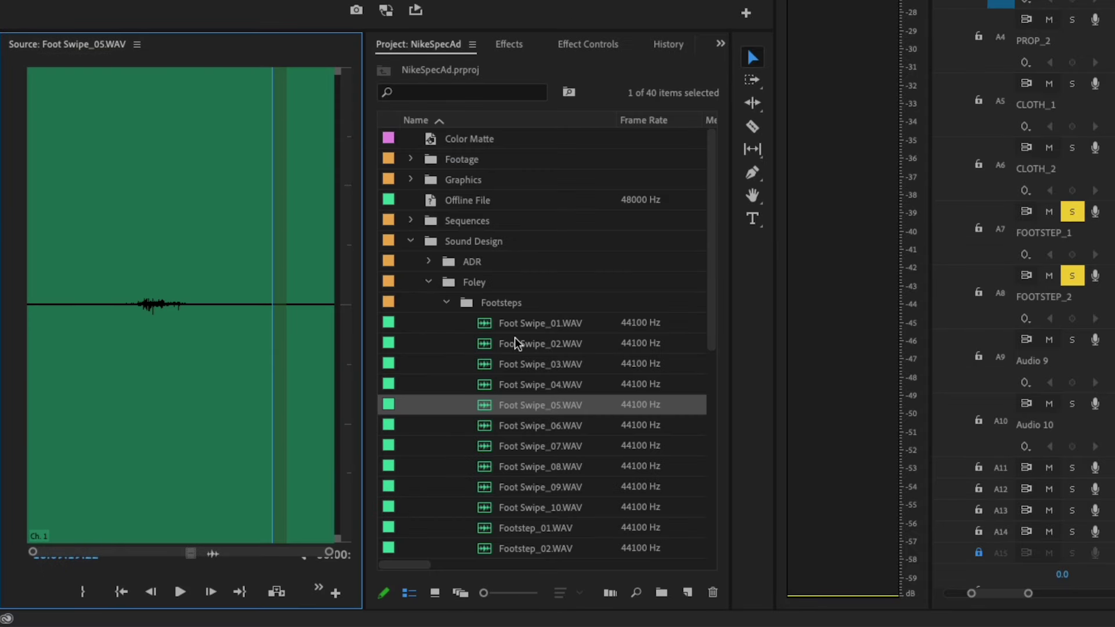
{"action": "left_click", "coordinate": [489, 365]}
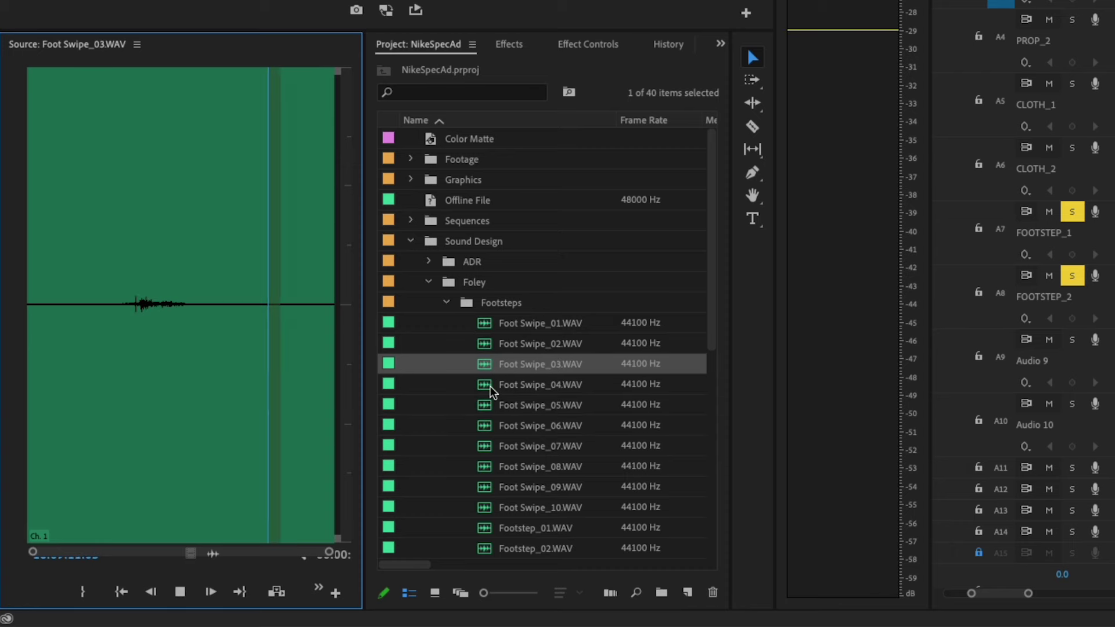
{"action": "left_click", "coordinate": [490, 385]}
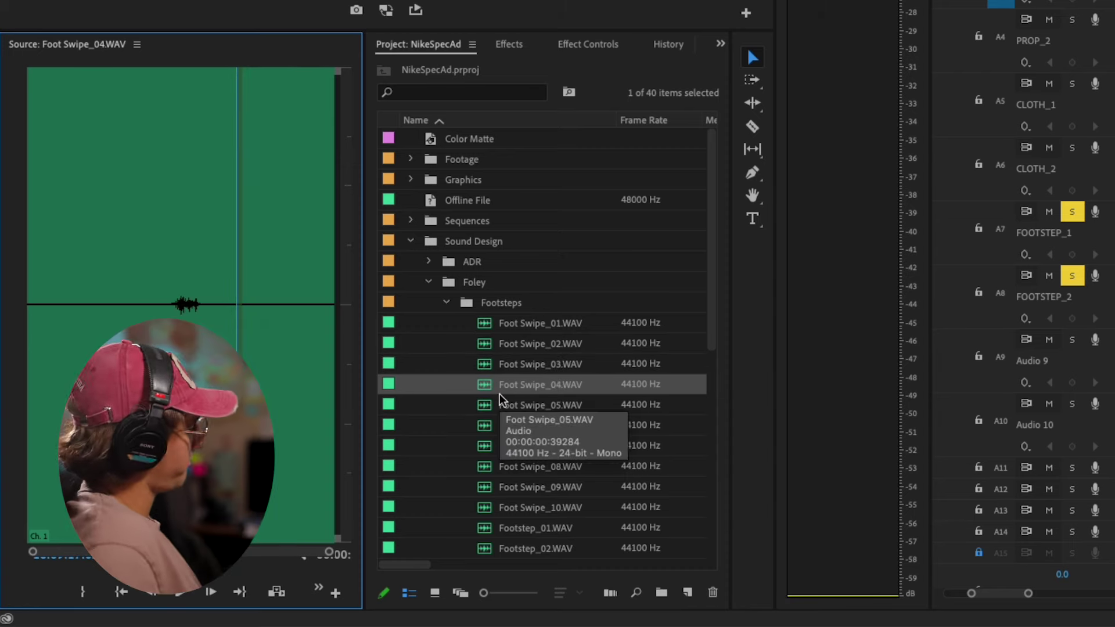
{"action": "left_click", "coordinate": [499, 397]}
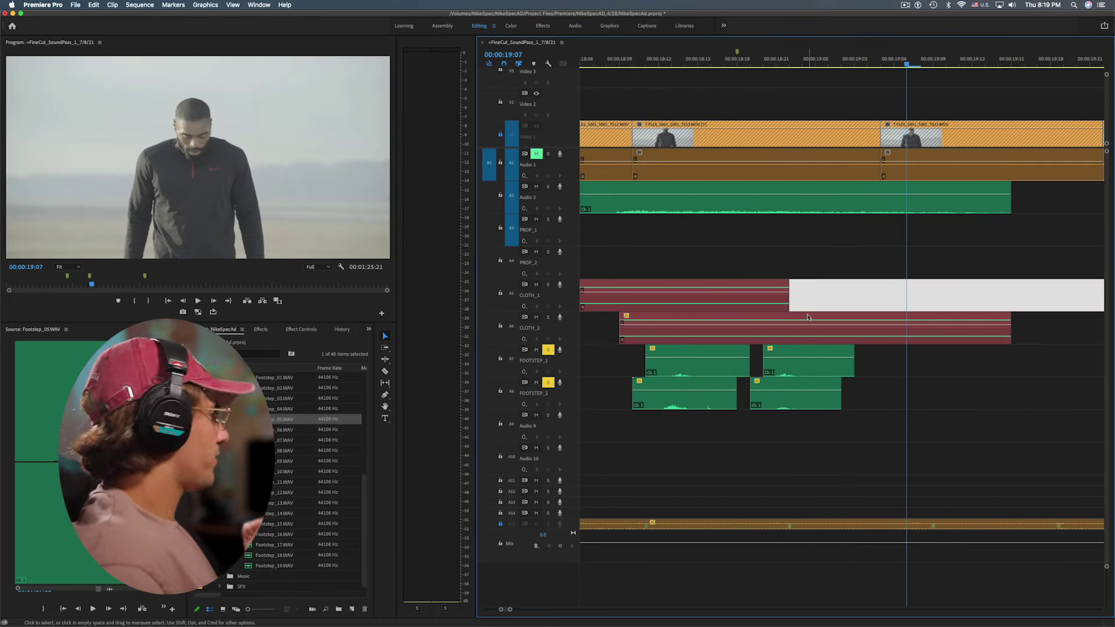
Zoom the timeline out and select the last footstep clip on FOOTSTEP_2
{"action": "left_click", "coordinate": [821, 273]}
{"action": "key", "text": "minus"}
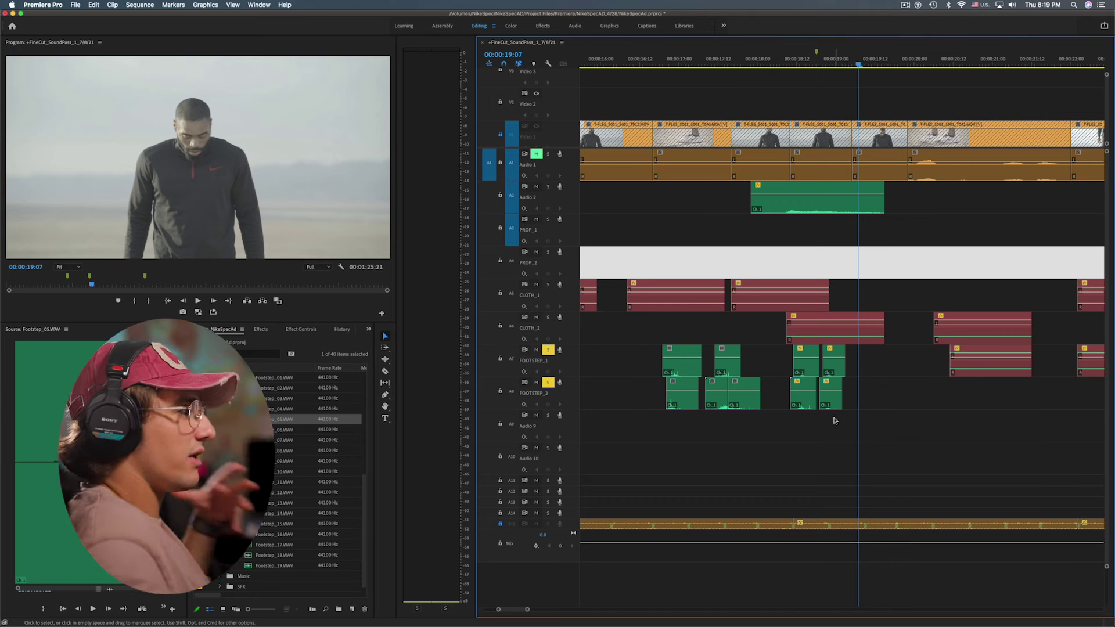
{"action": "left_click", "coordinate": [875, 392]}
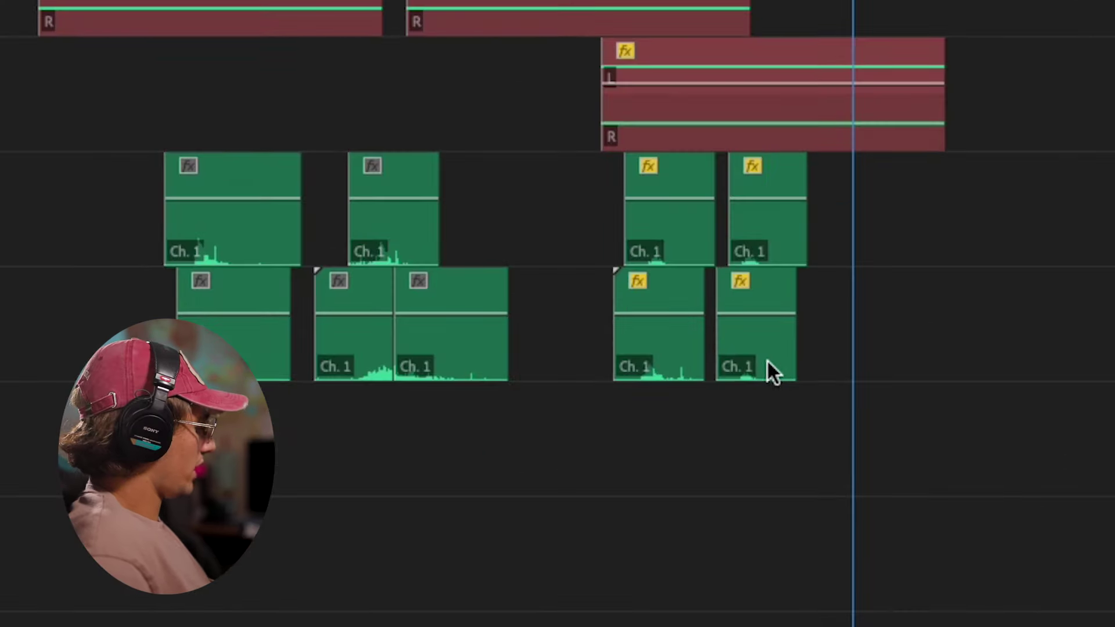
{"action": "left_click", "coordinate": [763, 358]}
Boost the selected FOOTSTEP_2 clip's gain by 10 dB in the Audio Gain dialog
{"action": "key", "text": "g"}
{"action": "left_click", "coordinate": [413, 255]}
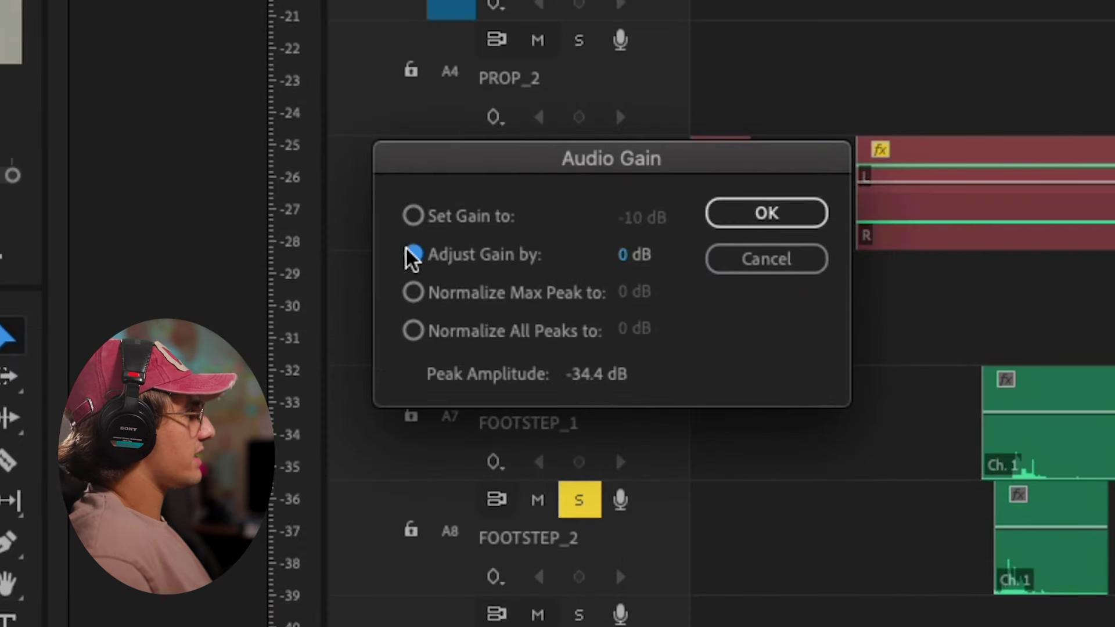
{"action": "left_click", "coordinate": [621, 255]}
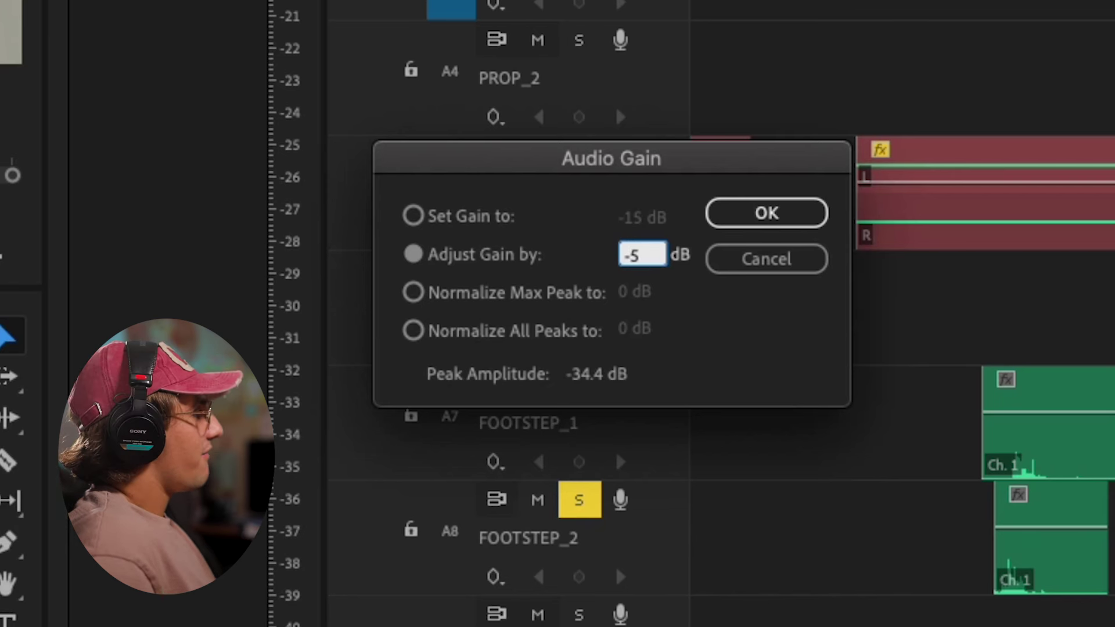
{"action": "type", "text": "-5"}
{"action": "key", "text": "BackSpace"}
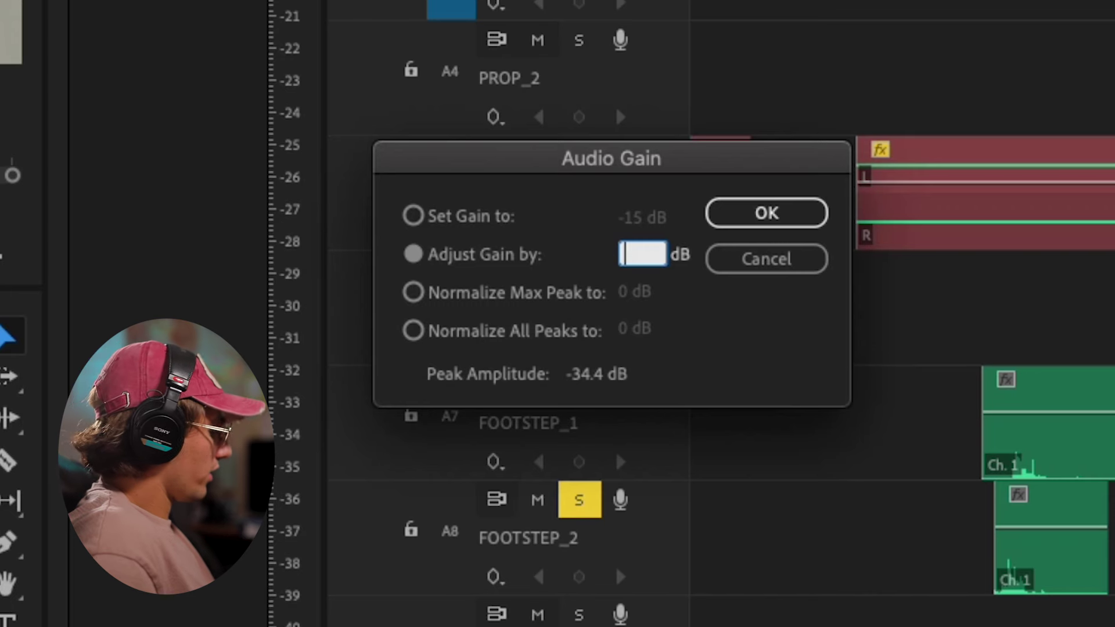
{"action": "type", "text": "10"}
{"action": "key", "text": "BackSpace"}
{"action": "key", "text": "BackSpace"}
{"action": "key", "text": "BackSpace"}
{"action": "type", "text": "5"}
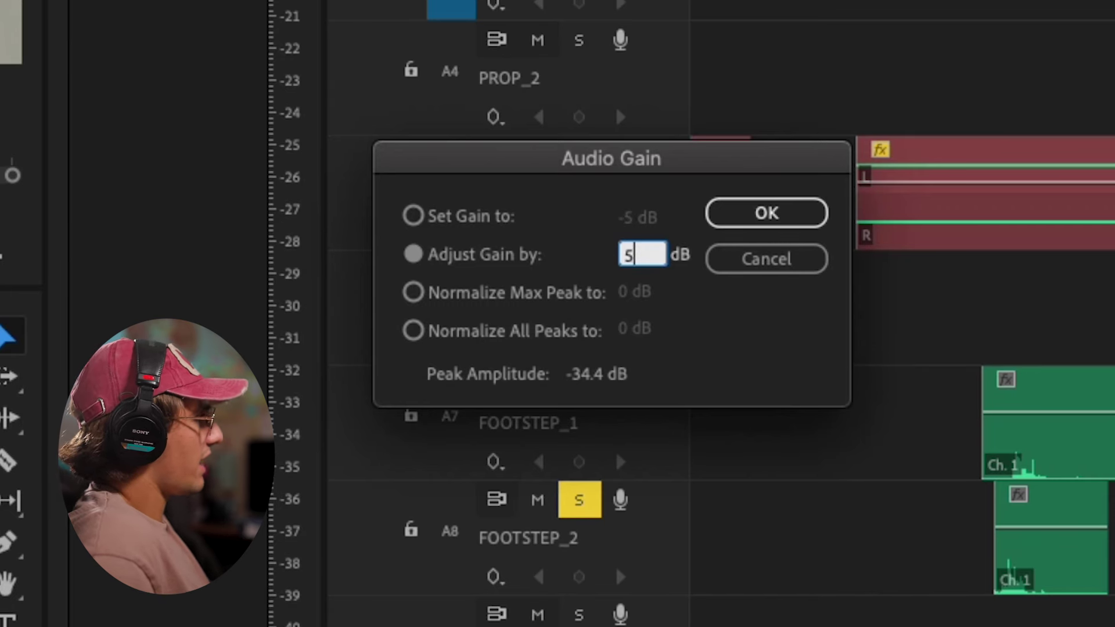
{"action": "key", "text": "BackSpace"}
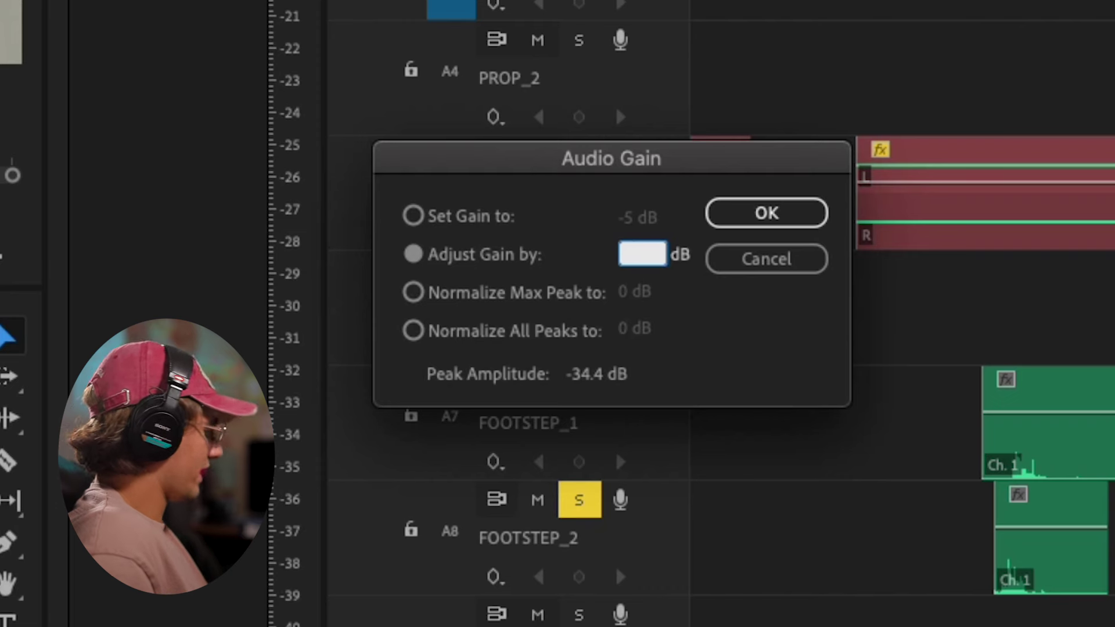
{"action": "type", "text": "10"}
{"action": "key", "text": "Return"}
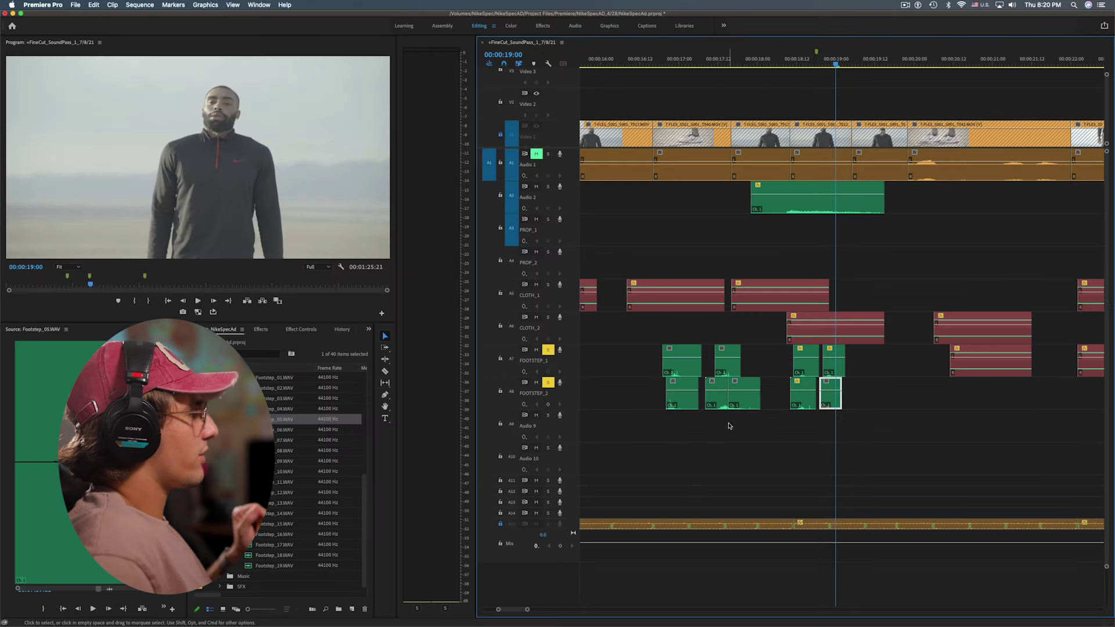
Zoom in on the footsteps near 00:00:14:18 and play them back to check timing
{"action": "left_click", "coordinate": [729, 425]}
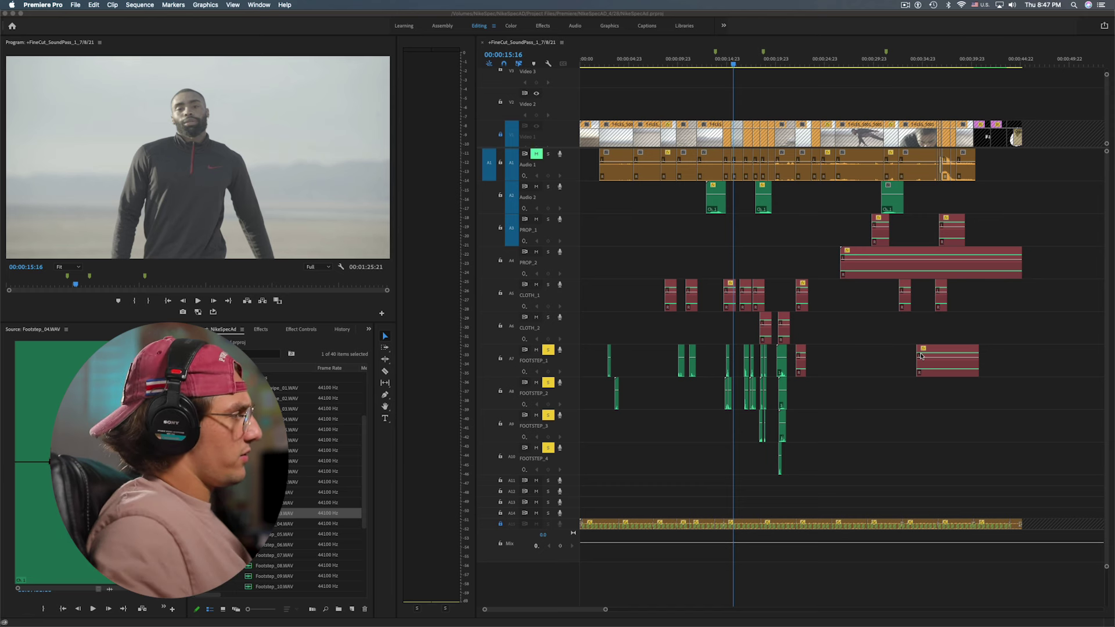
{"action": "left_click", "coordinate": [843, 357]}
{"action": "key", "text": "equal"}
{"action": "key", "text": "equal"}
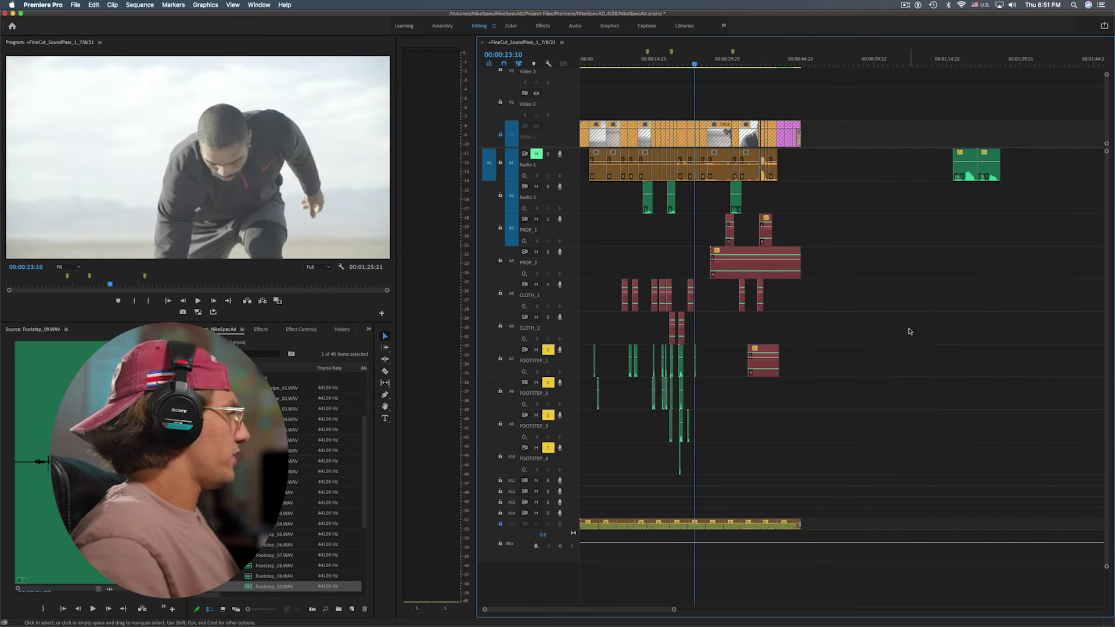
{"action": "key", "text": "equal"}
{"action": "left_click_drag", "start_coordinate": [777, 67], "coordinate": [742, 143]}
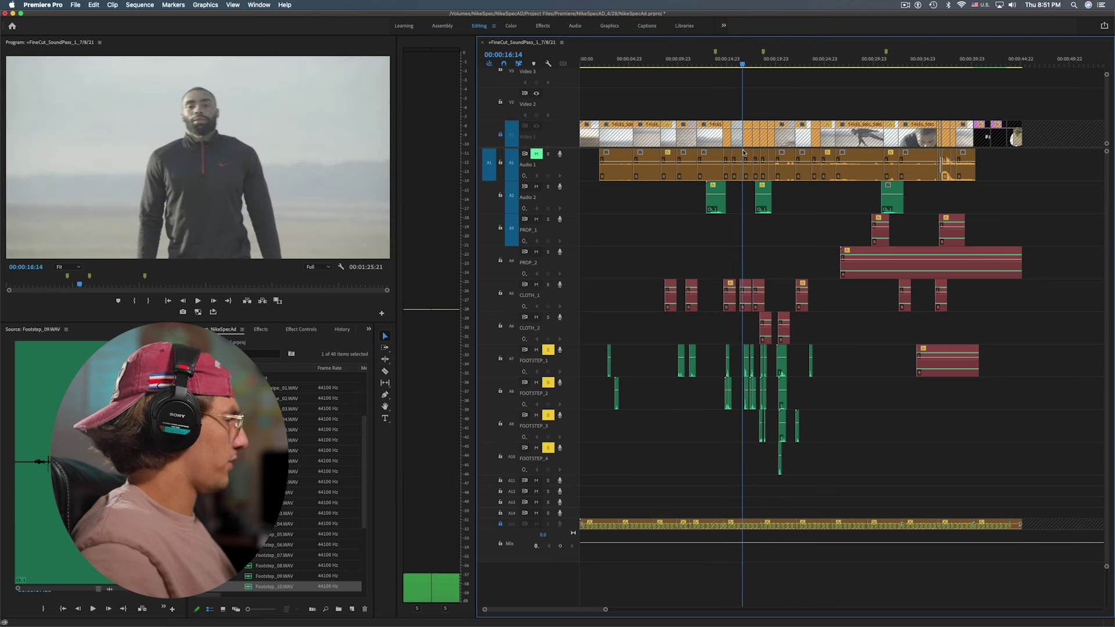
{"action": "key", "text": "equal"}
{"action": "left_click", "coordinate": [770, 63]}
{"action": "key", "text": "Down"}
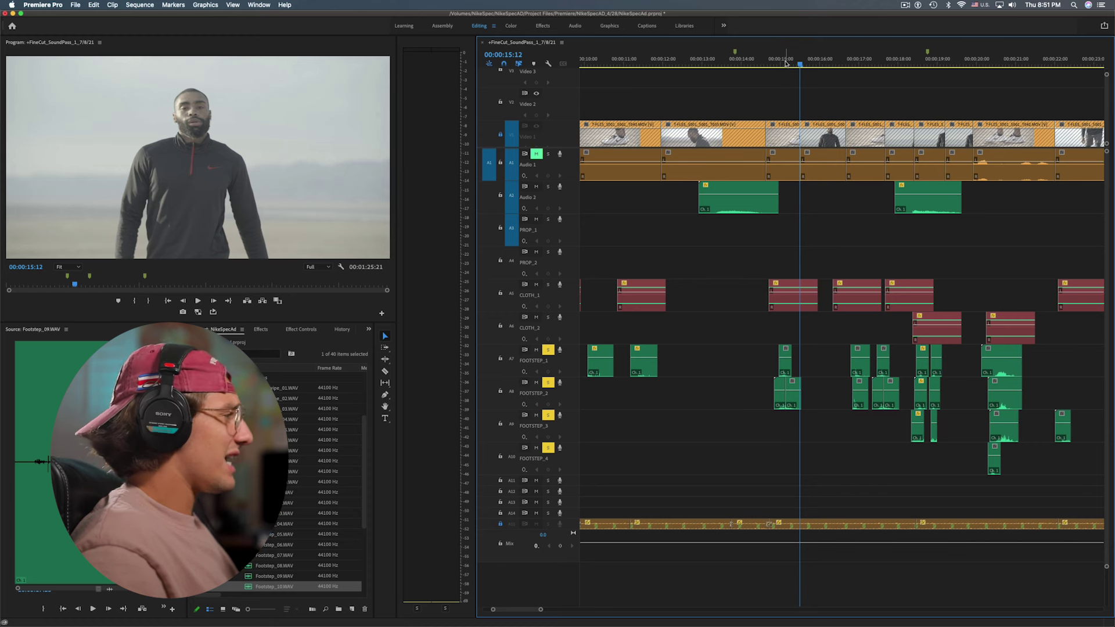
{"action": "left_click", "coordinate": [771, 64]}
{"action": "key", "text": "space"}
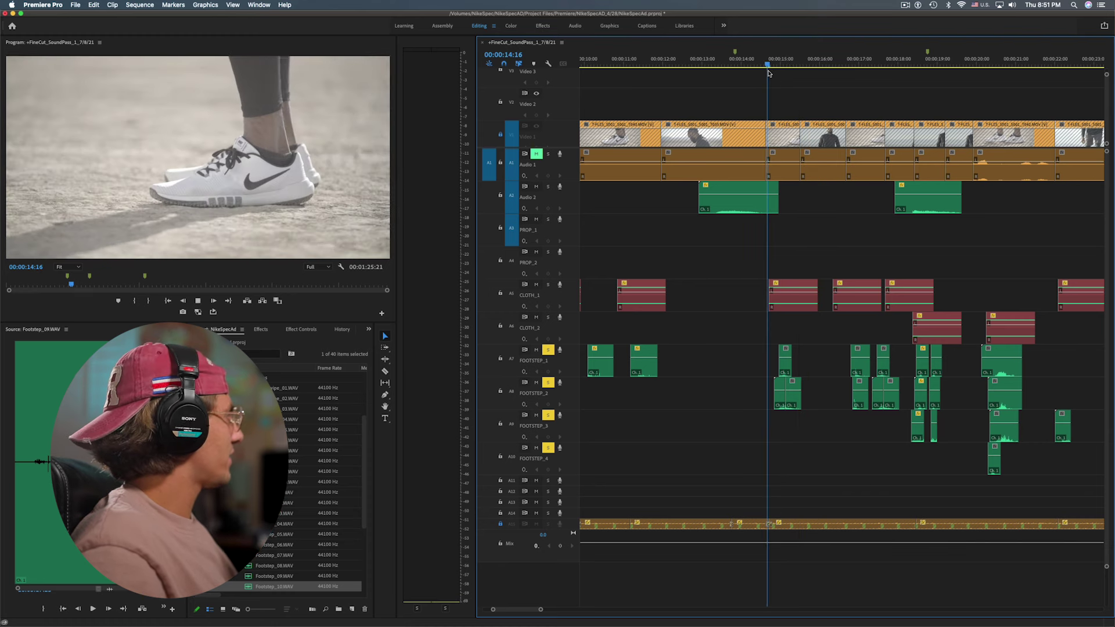
{"action": "key", "text": "space"}
{"action": "key", "text": "Left"}
Delete the FOOTSTEP_2 clip at the playhead, undo it, and replay the footsteps
{"action": "left_click", "coordinate": [782, 400]}
{"action": "key", "text": "Delete"}
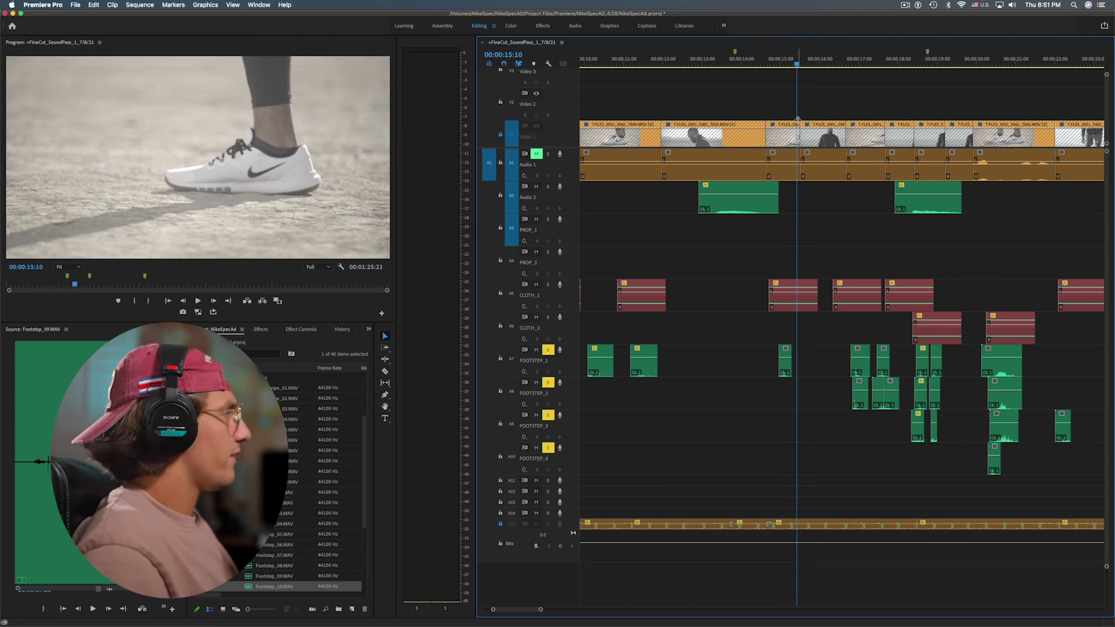
{"action": "key", "text": "Left"}
{"action": "key", "text": "super+z"}
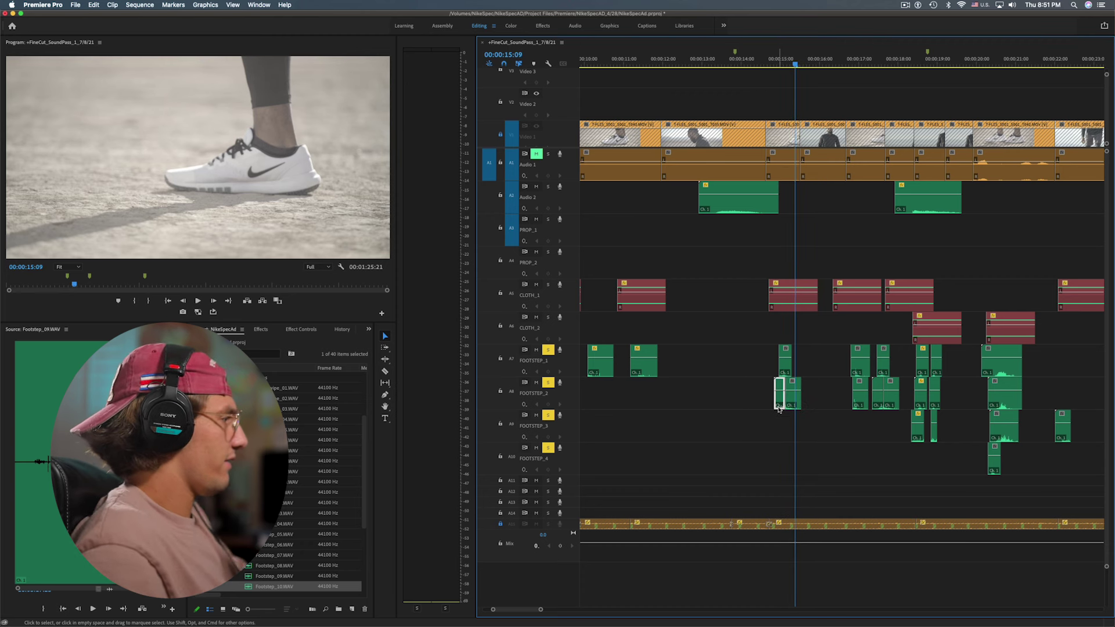
{"action": "key", "text": "space"}
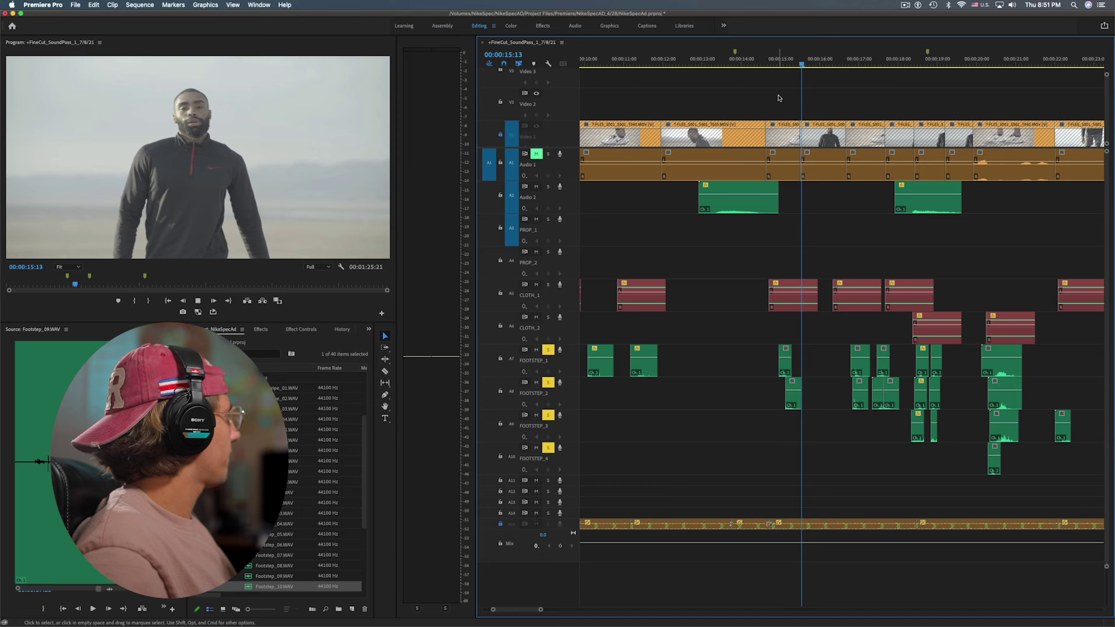
{"action": "key", "text": "space"}
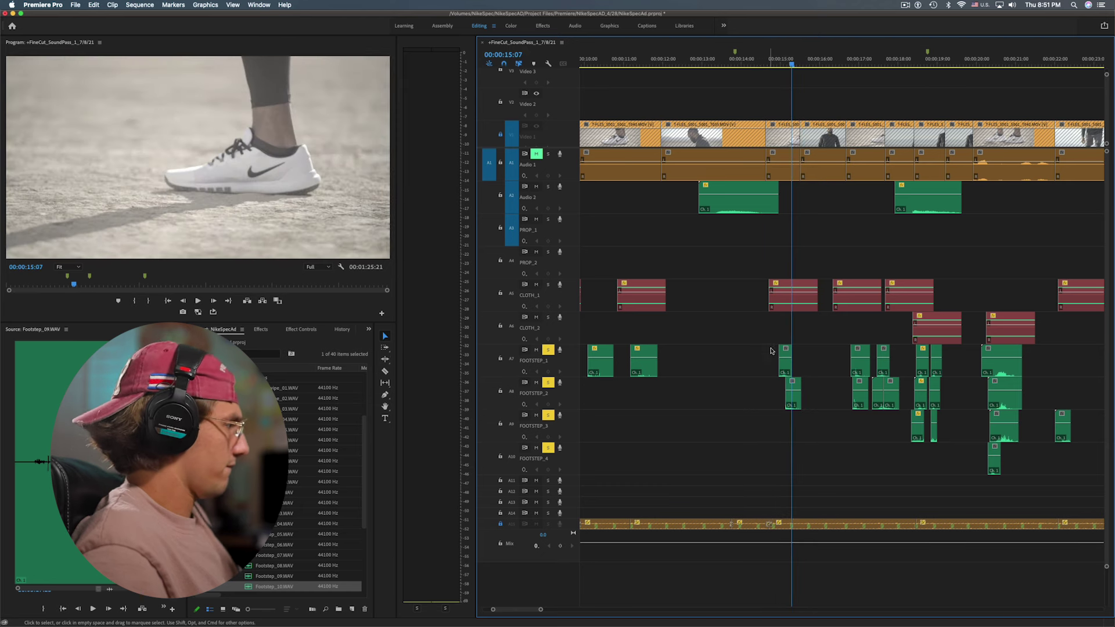
{"action": "key", "text": "="}
{"action": "key", "text": "="}
Nudge the FOOTSTEP_2 clip slightly earlier and replay from 00:00:14:20
{"action": "left_click_drag", "start_coordinate": [833, 405], "coordinate": [826, 404]}
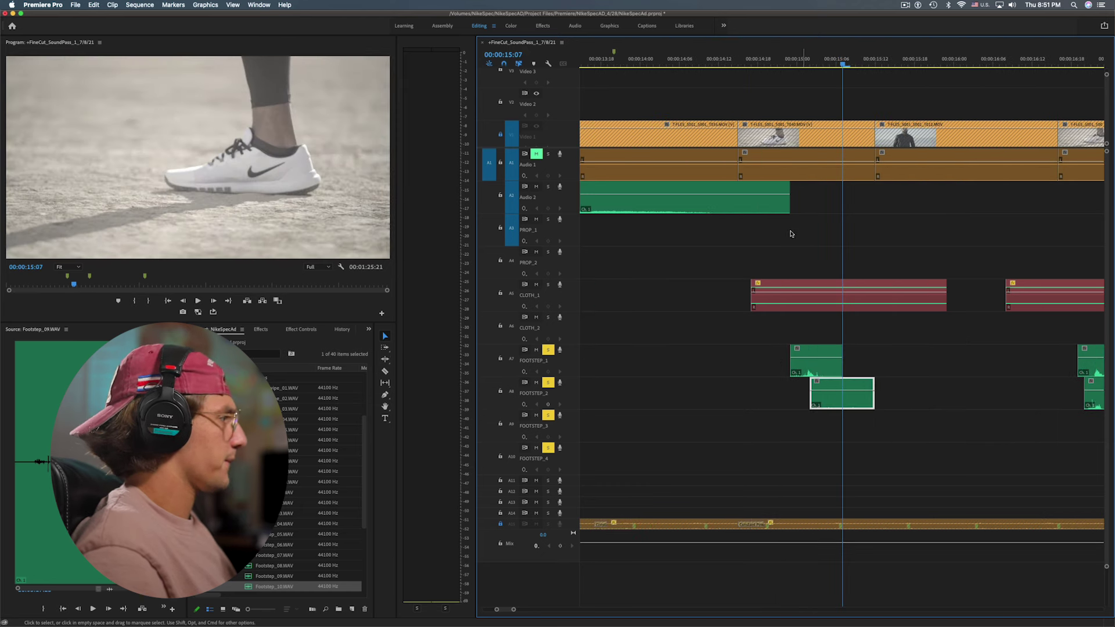
{"action": "left_click", "coordinate": [790, 63]}
{"action": "key", "text": "space"}
{"action": "left_click", "coordinate": [771, 63]}
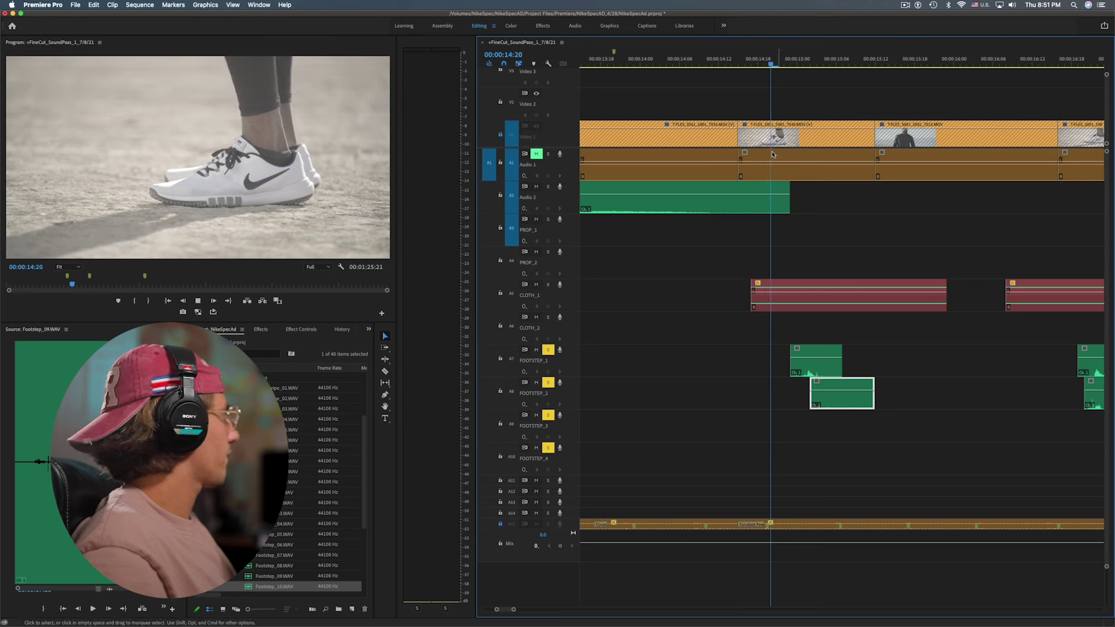
{"action": "key", "text": "space"}
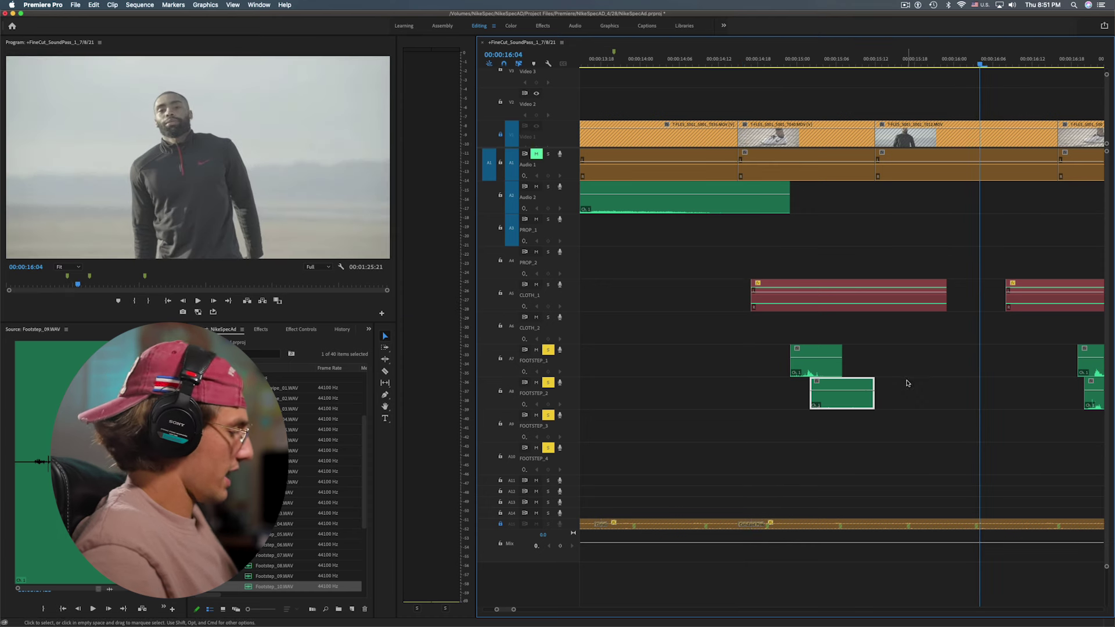
Review the footsteps from about 18 seconds through the sneaker shot at 00:00:20:03
{"action": "key", "text": "minus"}
{"action": "key", "text": "minus"}
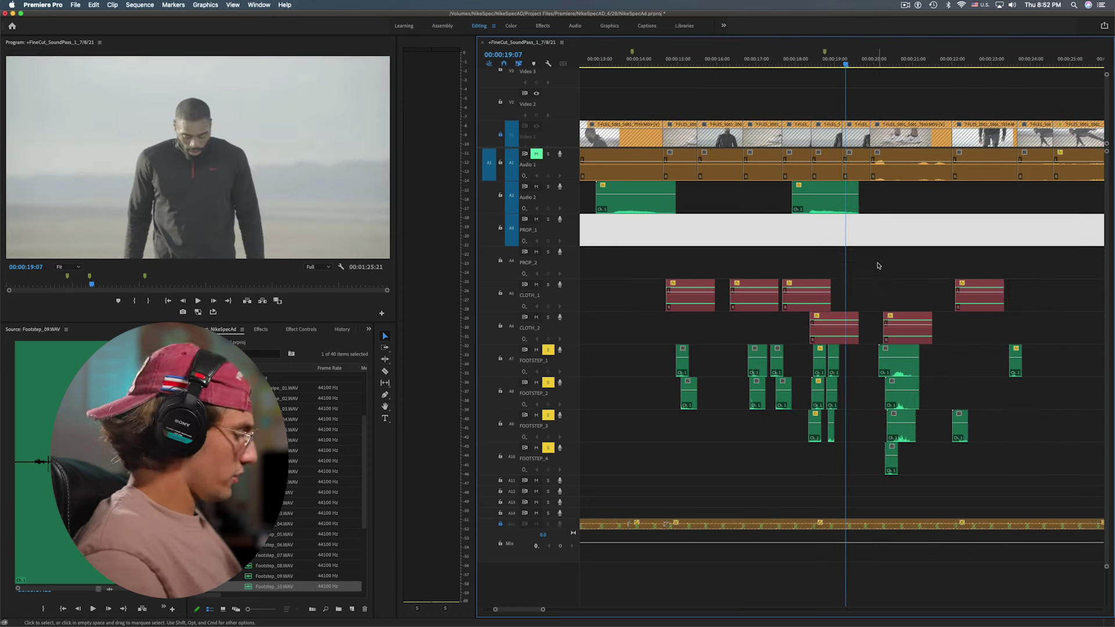
{"action": "key", "text": "="}
{"action": "left_click", "coordinate": [795, 68]}
{"action": "key", "text": "space"}
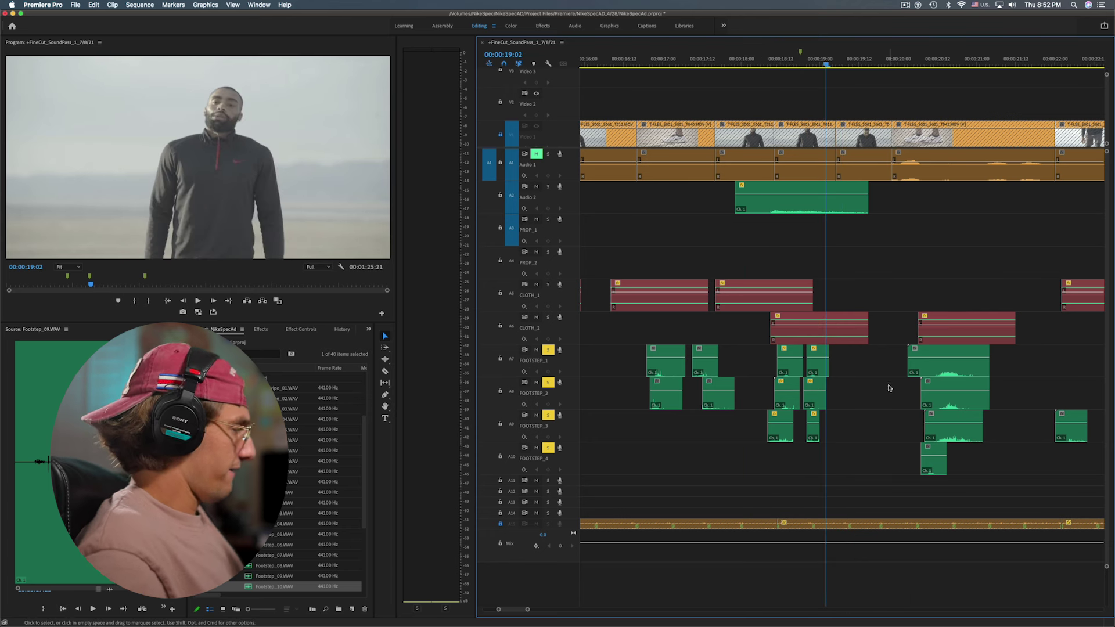
{"action": "left_click", "coordinate": [907, 65]}
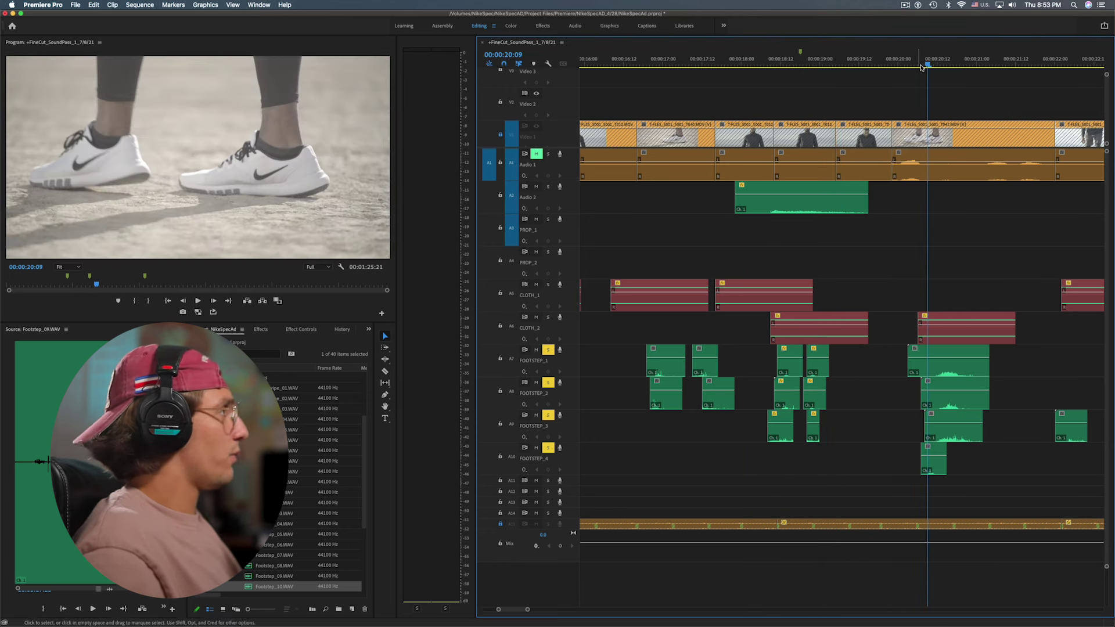
{"action": "left_click_drag", "start_coordinate": [925, 65], "coordinate": [918, 97]}
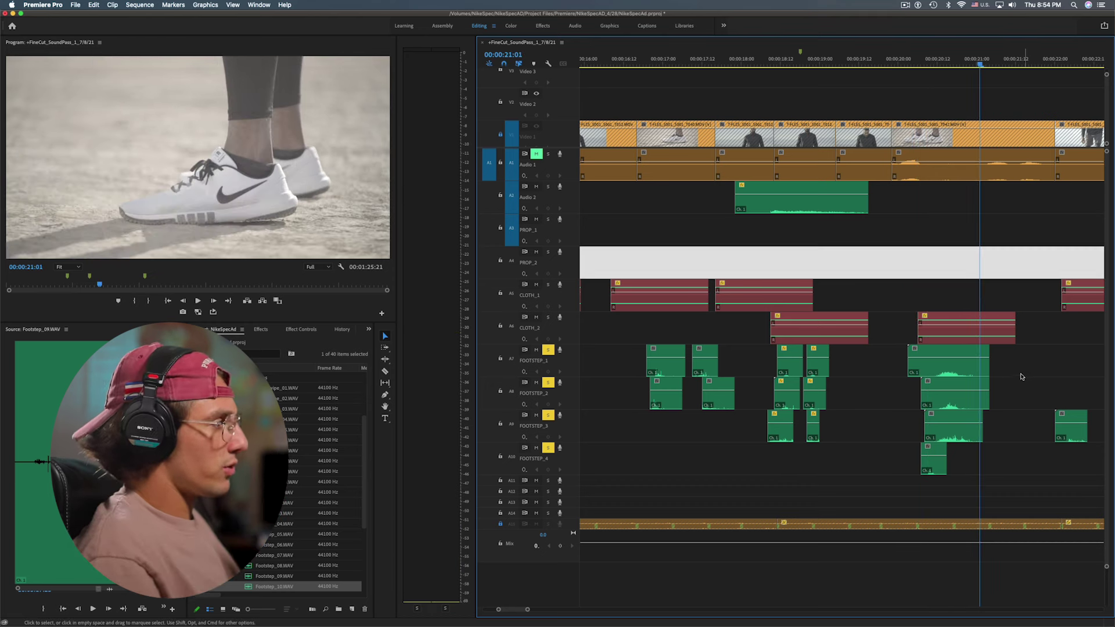
Clear the footstep clip selection and expand track A11 to full height
{"action": "left_click_drag", "start_coordinate": [1021, 377], "coordinate": [995, 455]}
{"action": "left_click", "coordinate": [995, 456]}
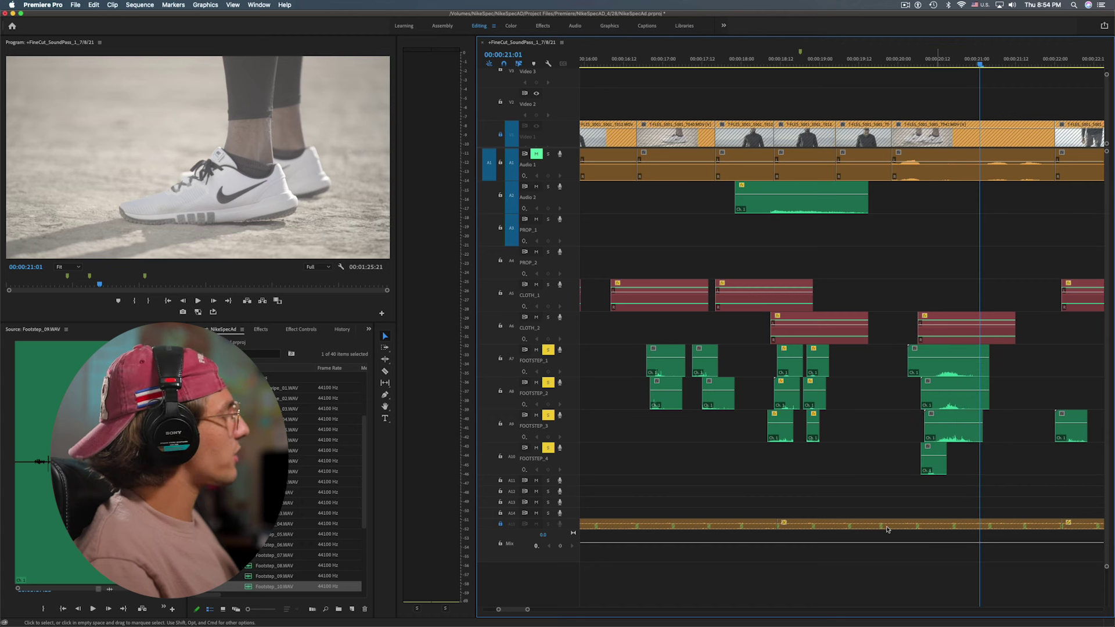
{"action": "double_click", "coordinate": [574, 483]}
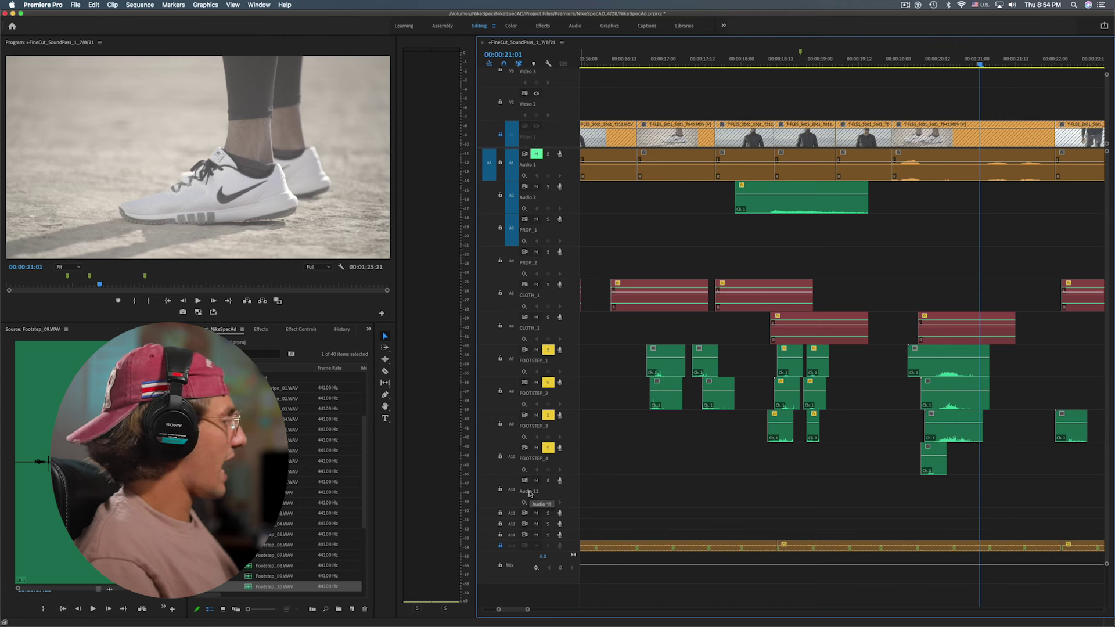
Expand the Grabs folder and preview cloth grab sounds, including IMPT-grabs-cloth-3.wav
{"action": "right_click", "coordinate": [529, 494]}
{"action": "left_click", "coordinate": [580, 473]}
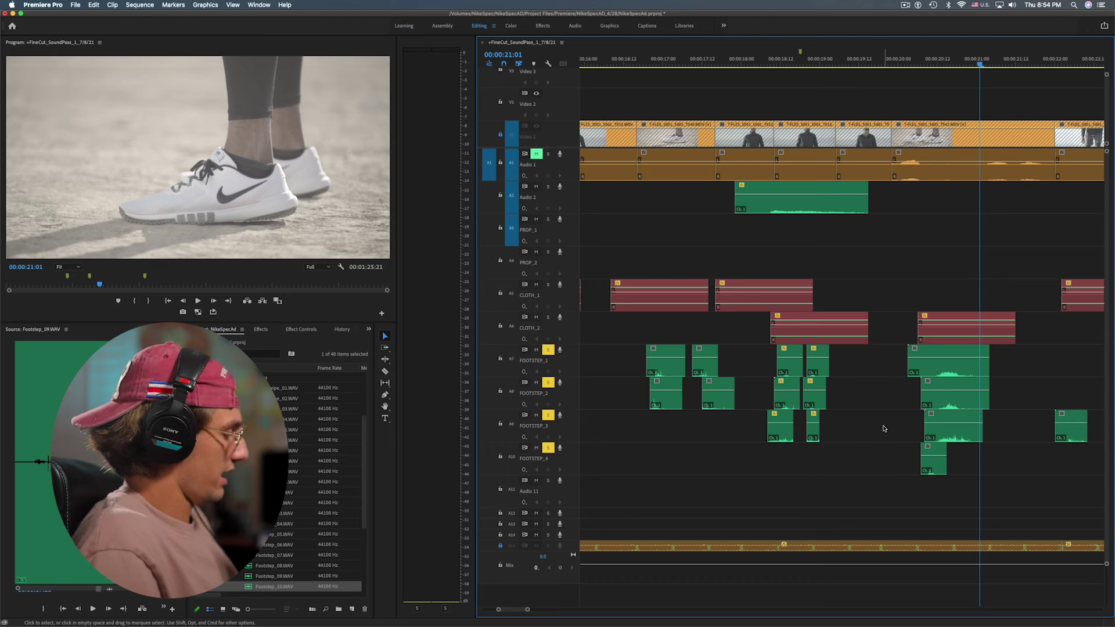
{"action": "key", "text": "minus"}
{"action": "key", "text": "minus"}
{"action": "key", "text": "minus"}
{"action": "key", "text": "minus"}
{"action": "key", "text": "equal"}
{"action": "key", "text": "equal"}
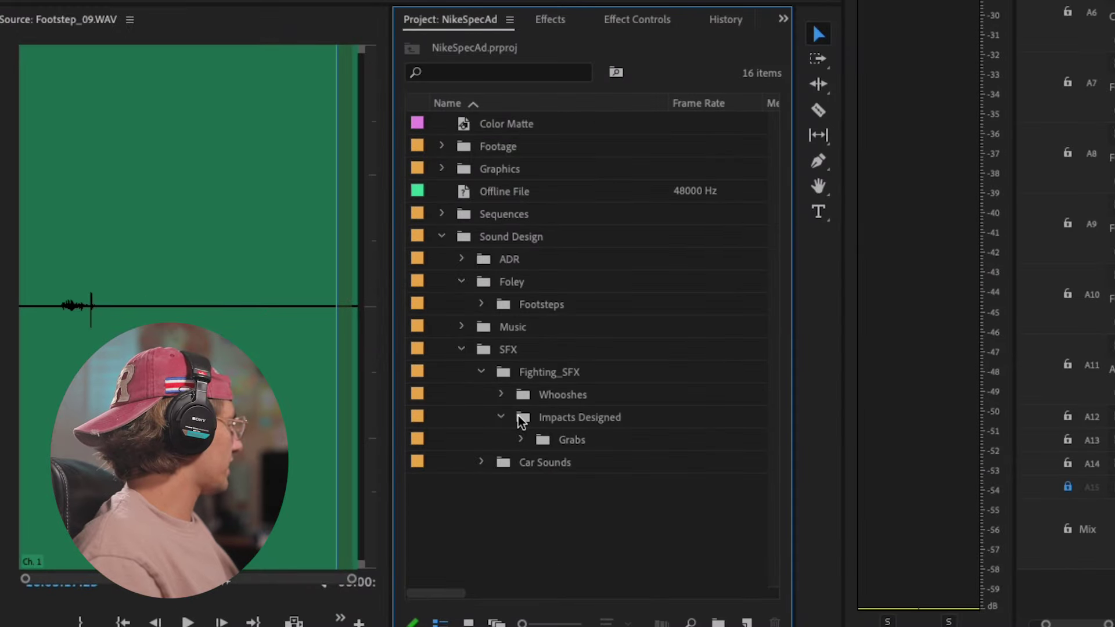
{"action": "left_click", "coordinate": [519, 439]}
{"action": "scroll", "coordinate": [540, 426], "scroll_direction": "down", "scroll_amount": 3}
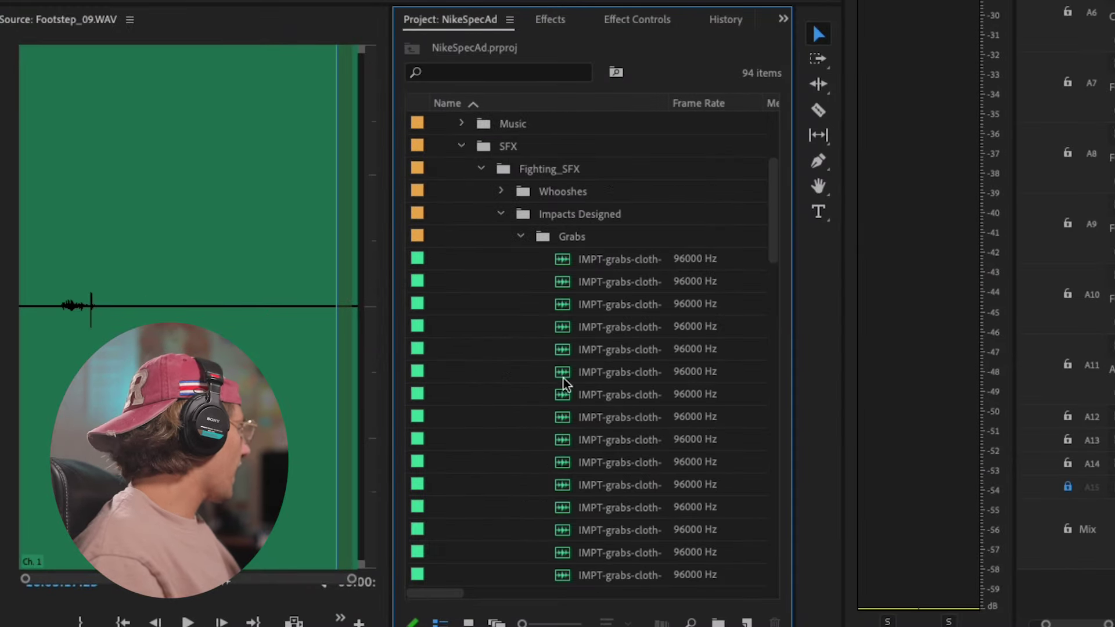
{"action": "double_click", "coordinate": [562, 259]}
{"action": "double_click", "coordinate": [504, 304]}
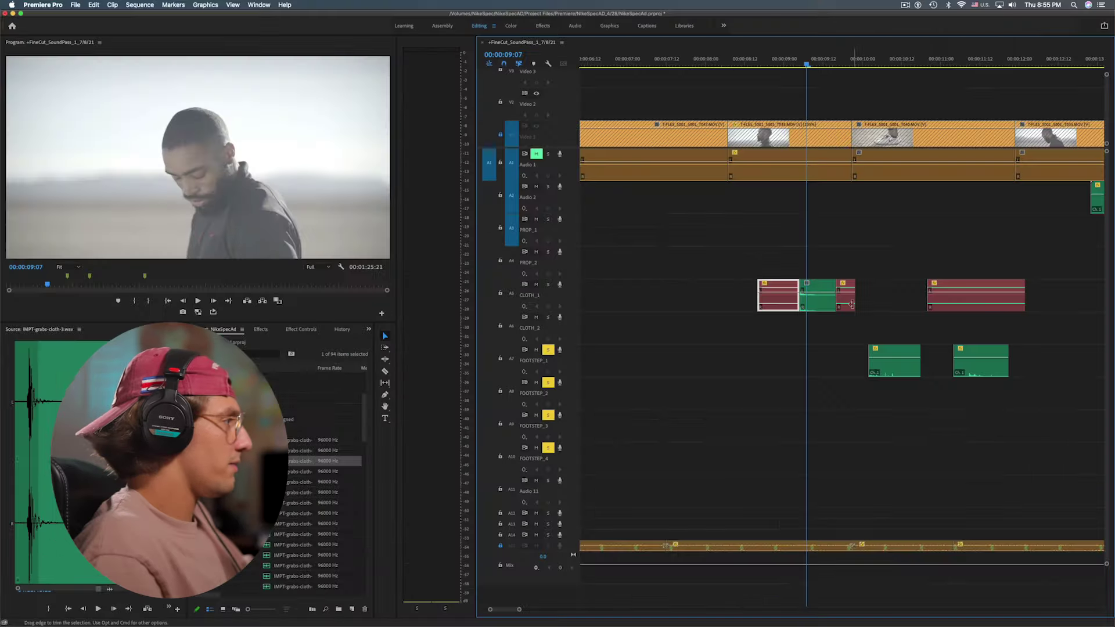
Place IMPT-grabs-cloth-3.wav on CLOTH_1 near 00:00:08:23, play it, and adjust its gain
{"action": "mouse_move", "coordinate": [766, 56]}
{"action": "left_mouse_down"}
{"action": "mouse_move", "coordinate": [790, 49]}
{"action": "mouse_move", "coordinate": [781, 55]}
{"action": "left_mouse_up"}
{"action": "key", "text": "="}
{"action": "left_click_drag", "start_coordinate": [547, 447], "coordinate": [548, 286]}
{"action": "left_click", "coordinate": [743, 56]}
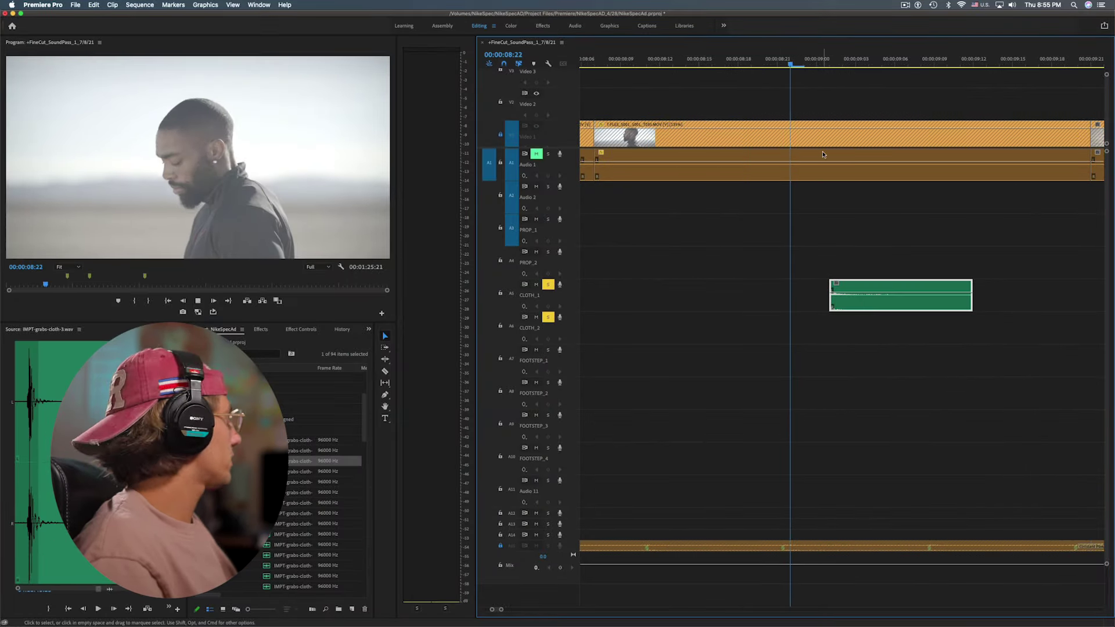
{"action": "key", "text": "space"}
{"action": "key", "text": "g"}
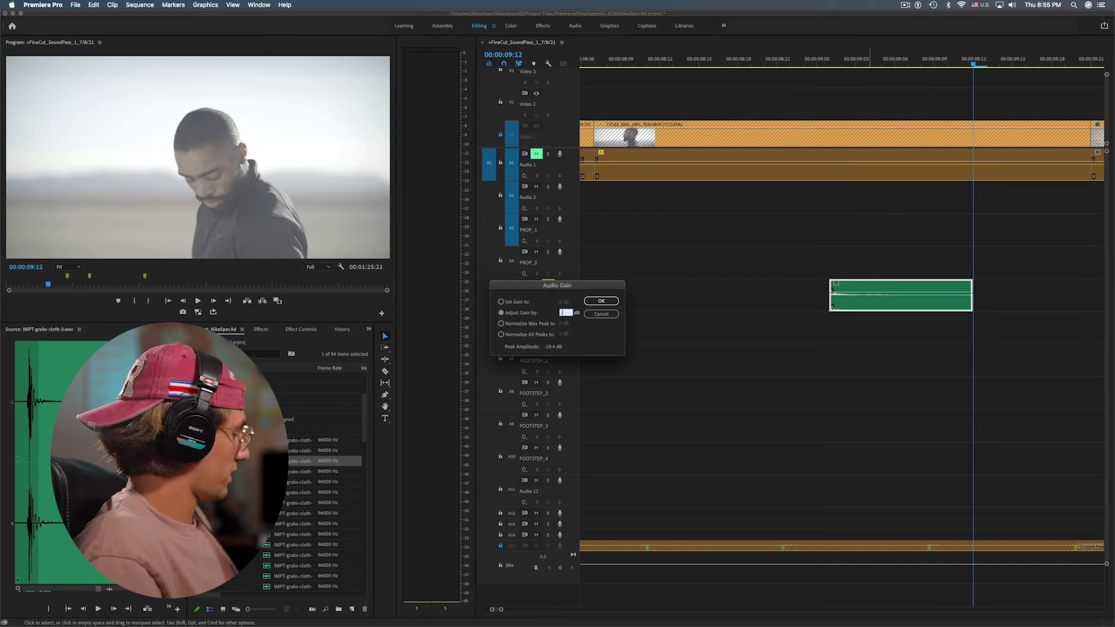
{"action": "key", "text": "Return"}
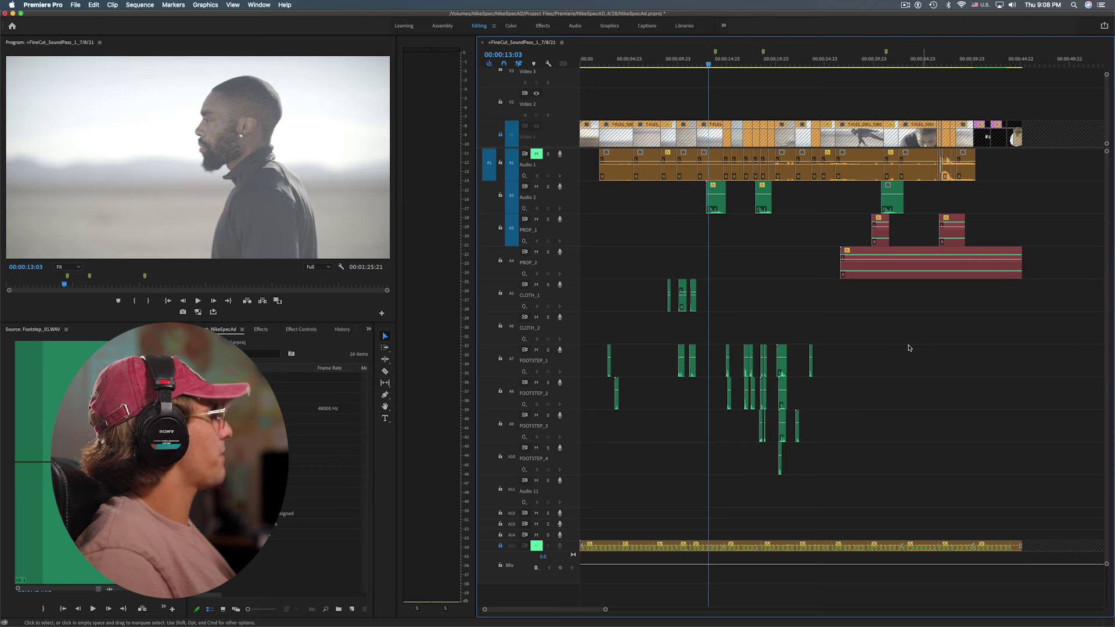
Select the three CLOTH_1 clips, then play and scrub the engine section on the PROP tracks
{"action": "key", "text": "="}
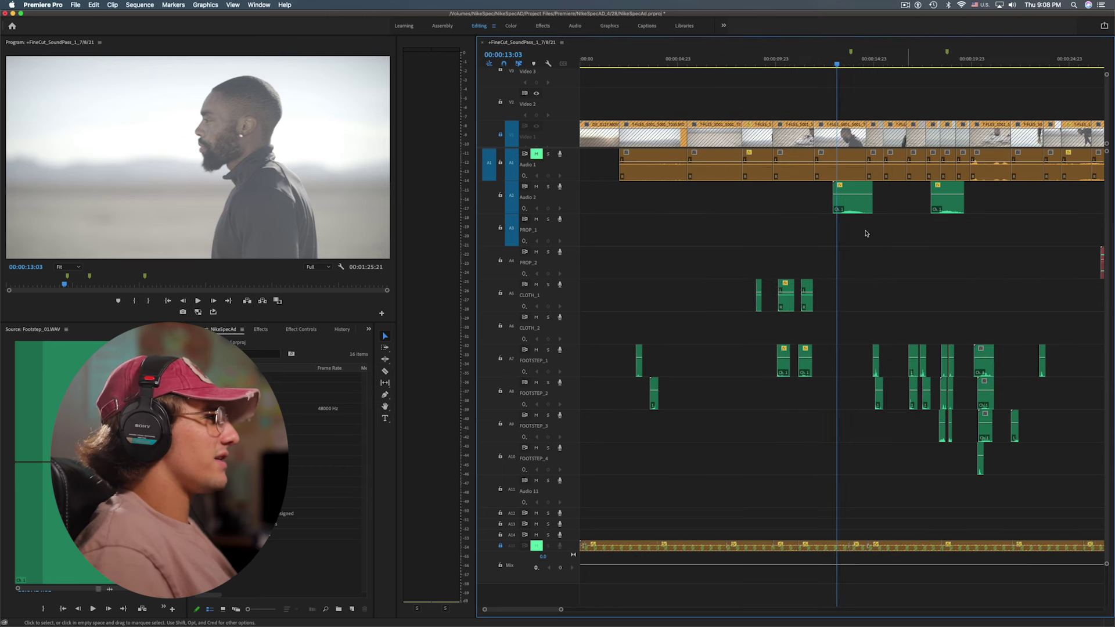
{"action": "left_click_drag", "start_coordinate": [738, 243], "coordinate": [891, 318]}
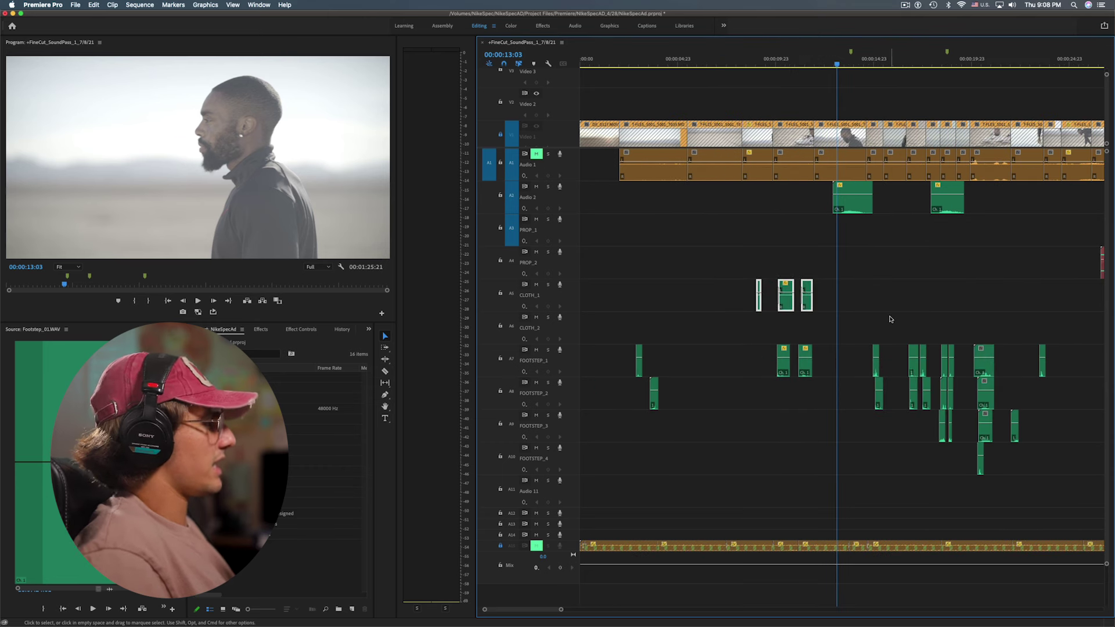
{"action": "key", "text": "minus"}
{"action": "key", "text": "minus"}
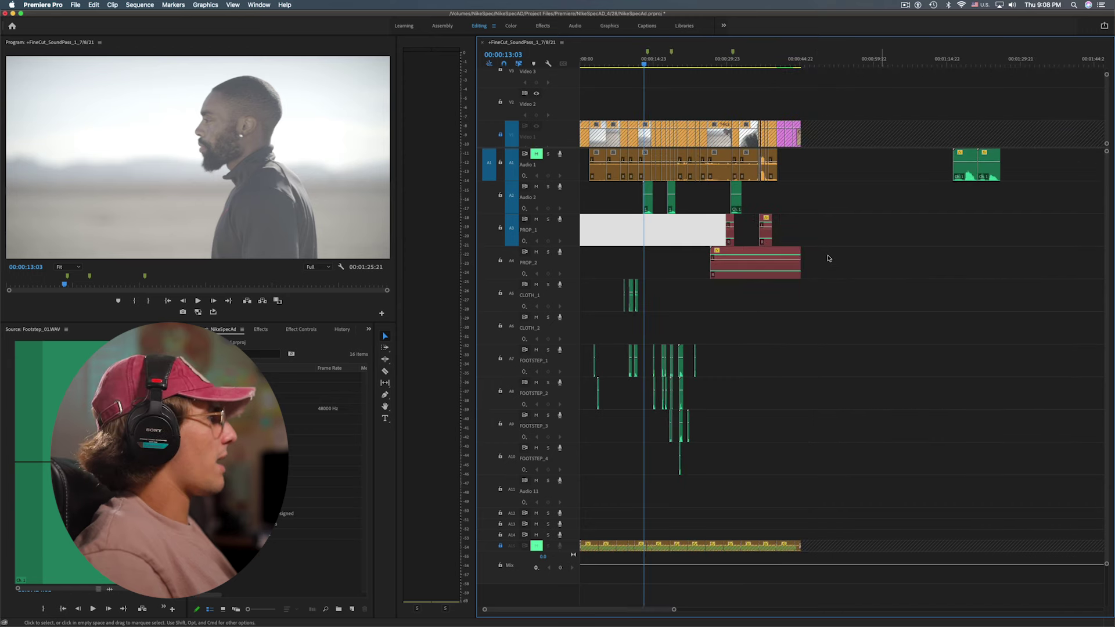
{"action": "key", "text": "="}
{"action": "left_click", "coordinate": [838, 221]}
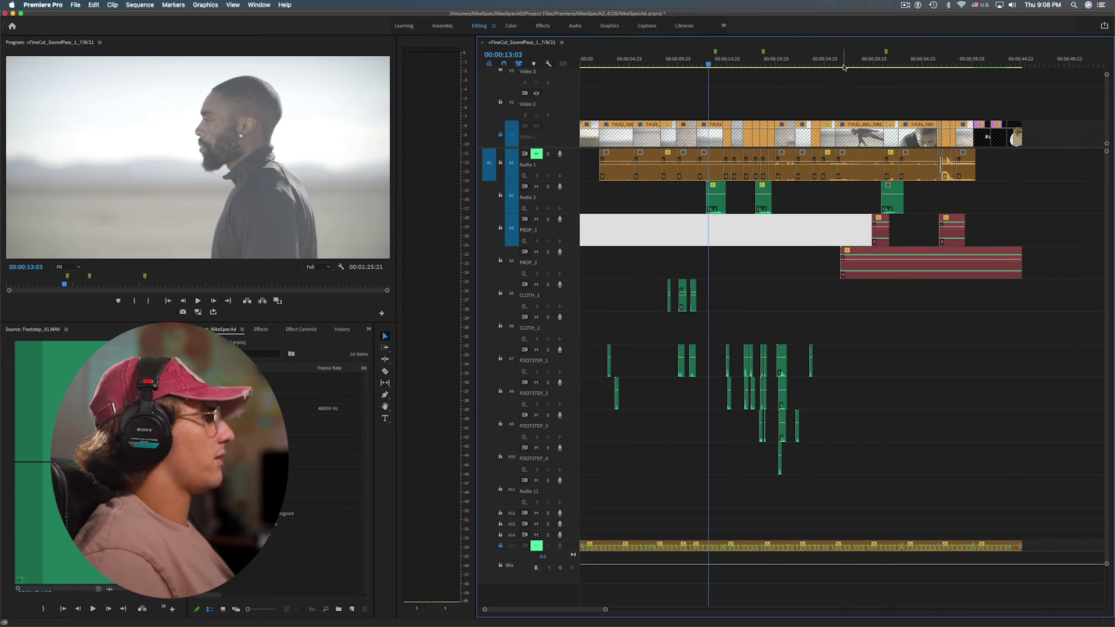
{"action": "left_click", "coordinate": [838, 59]}
{"action": "key", "text": "space"}
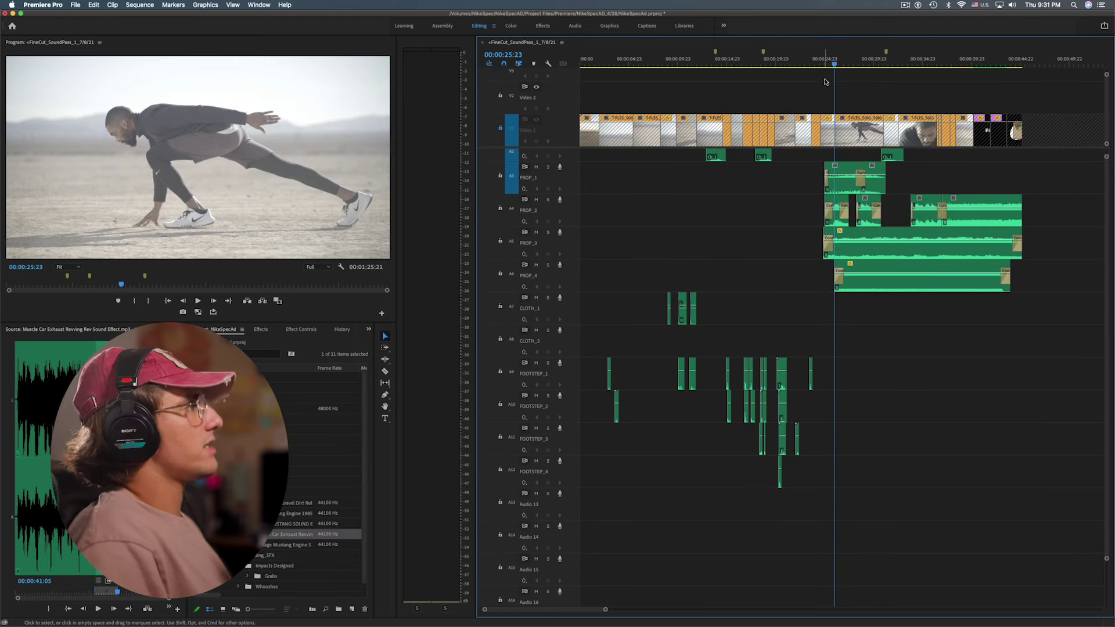
{"action": "left_click_drag", "start_coordinate": [833, 61], "coordinate": [824, 63]}
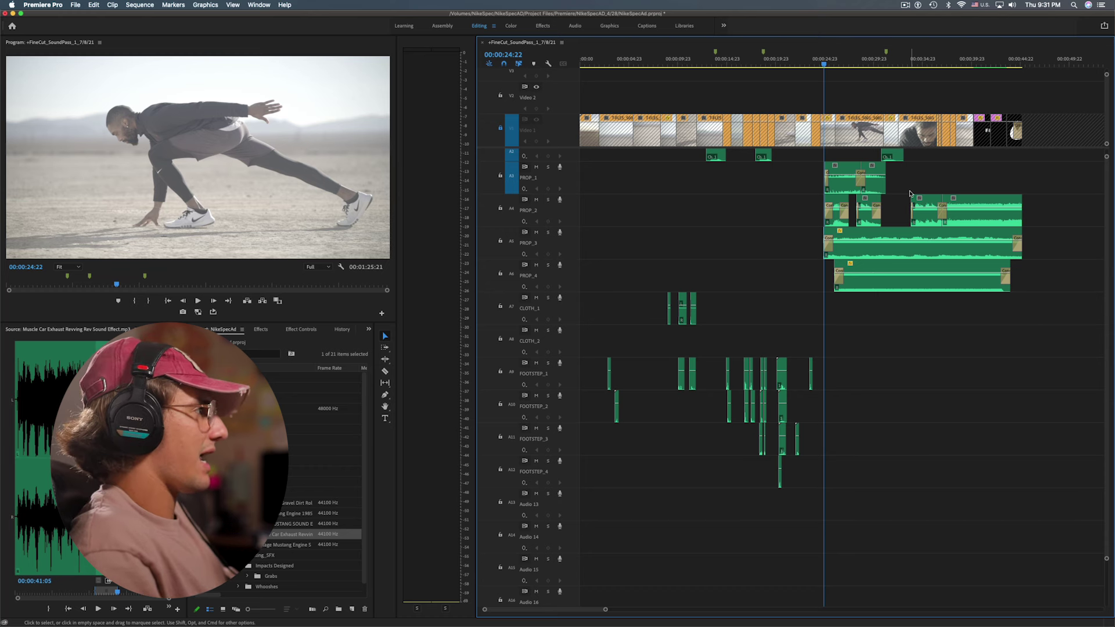
{"action": "key", "text": "equal"}
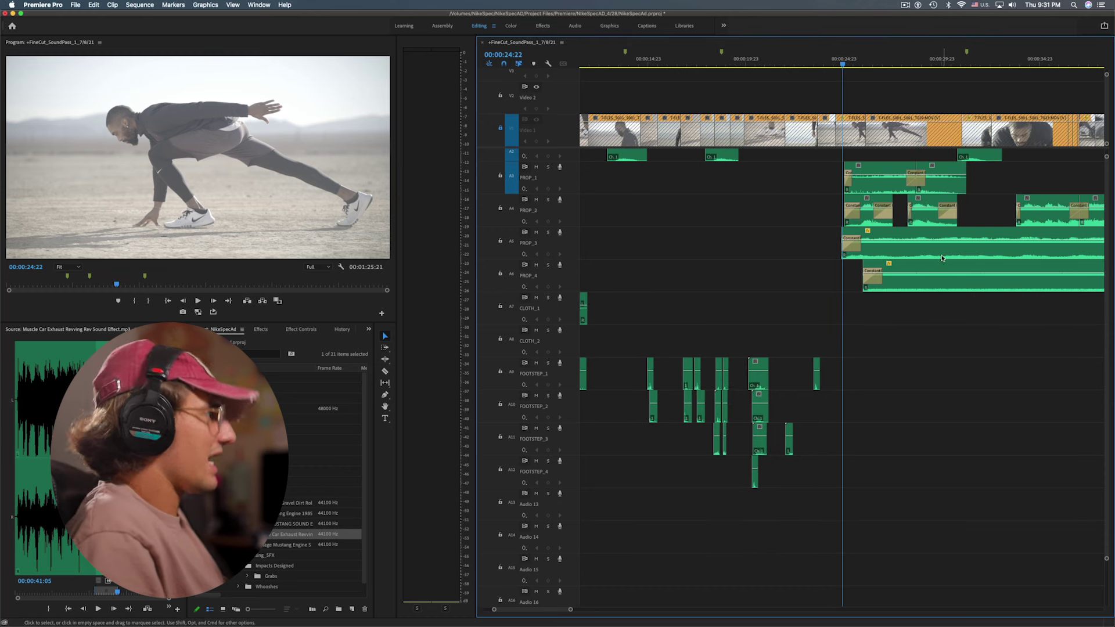
{"action": "key", "text": "space"}
{"action": "key", "text": "space"}
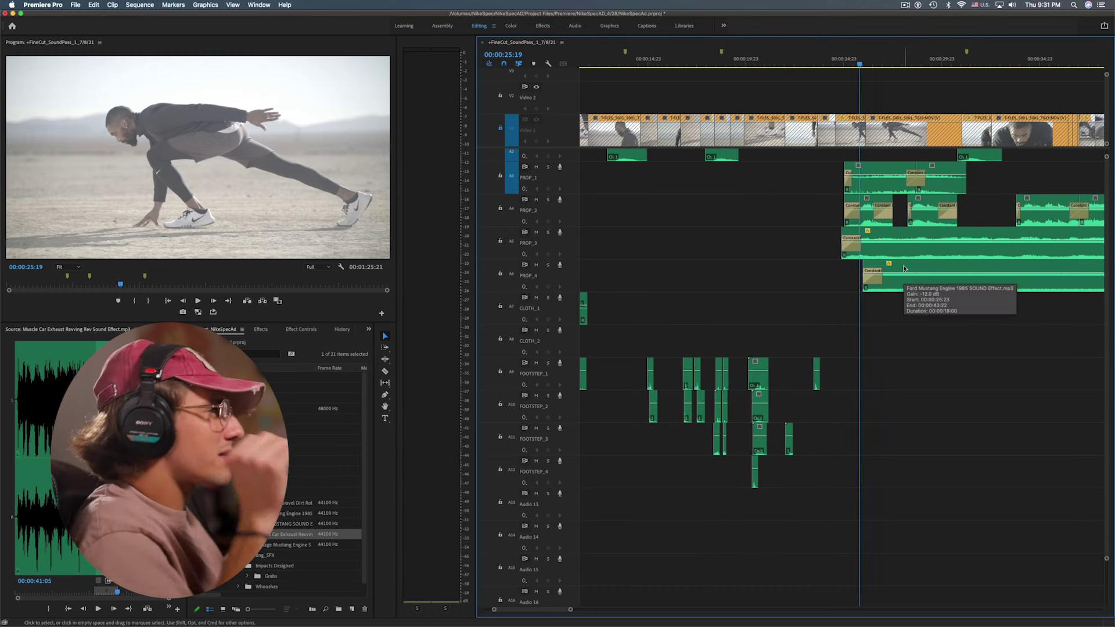
{"action": "key", "text": "minus"}
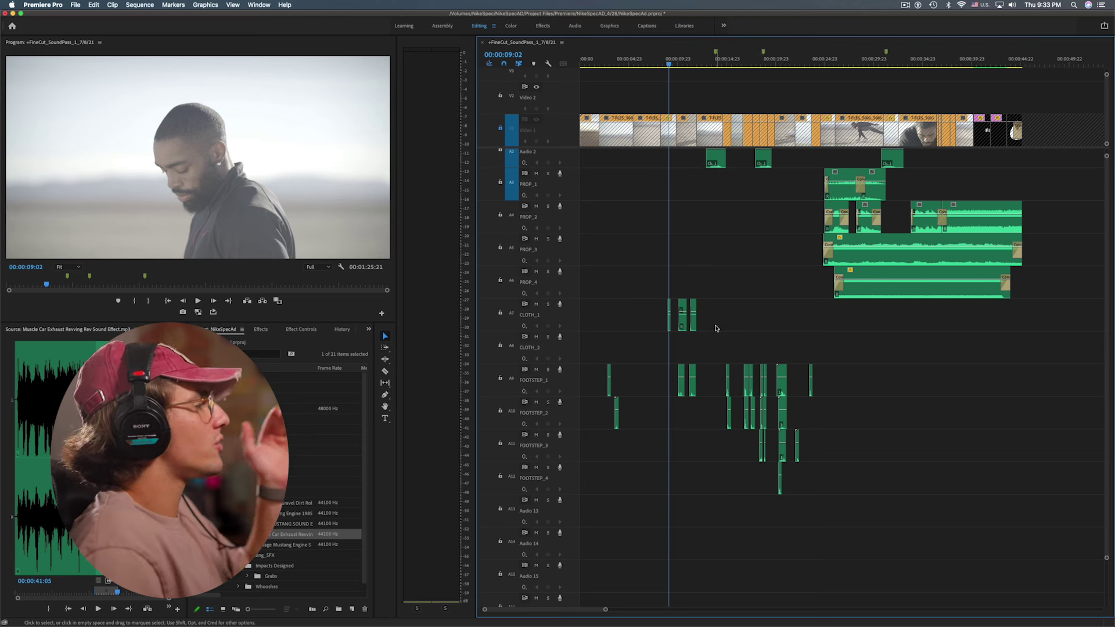
Zoom out to the whole sequence and marquee-select all cloth and footstep clips
{"action": "key", "text": "="}
{"action": "key", "text": "="}
{"action": "key", "text": "="}
{"action": "key", "text": "="}
{"action": "key", "text": "shift+7"}
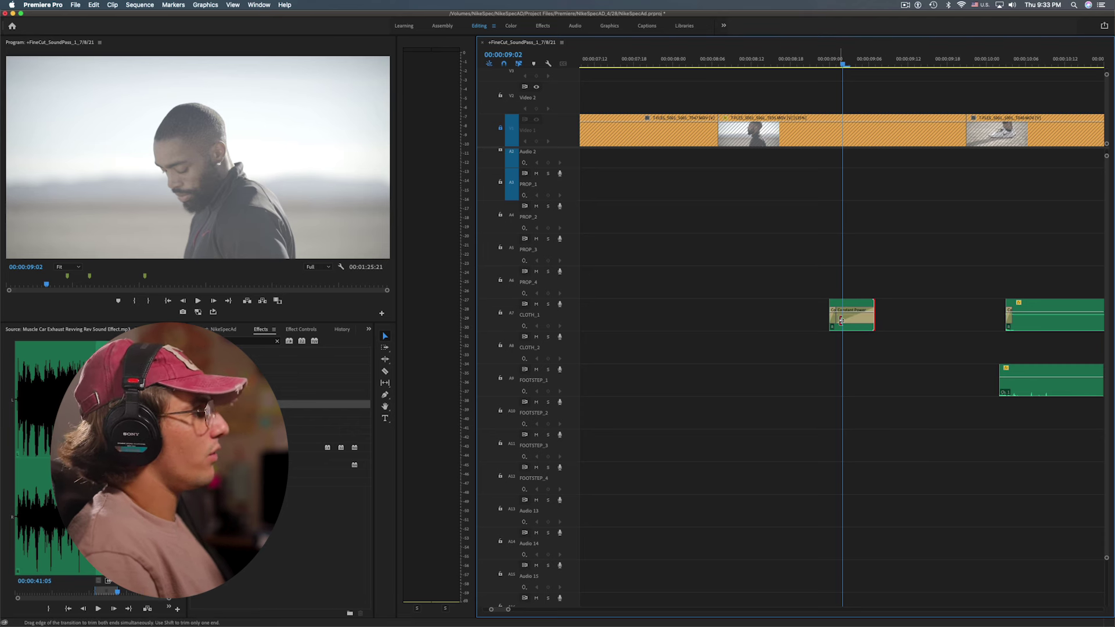
{"action": "left_click_drag", "start_coordinate": [869, 316], "coordinate": [869, 316]}
{"action": "key", "text": "backslash"}
{"action": "left_click_drag", "start_coordinate": [962, 538], "coordinate": [587, 372]}
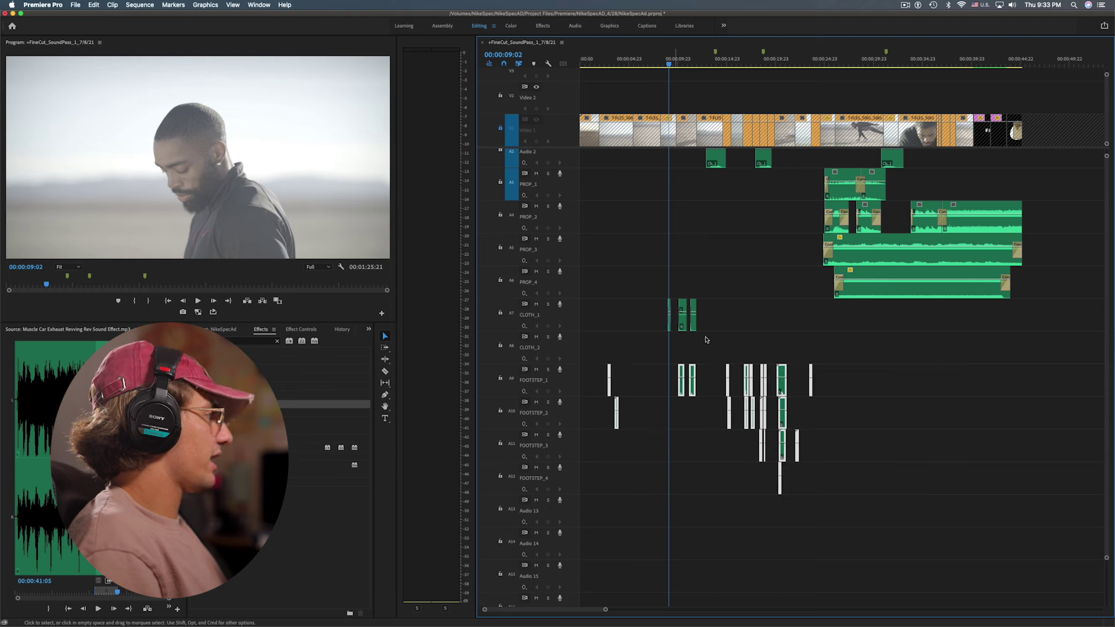
{"action": "left_click", "coordinate": [773, 359]}
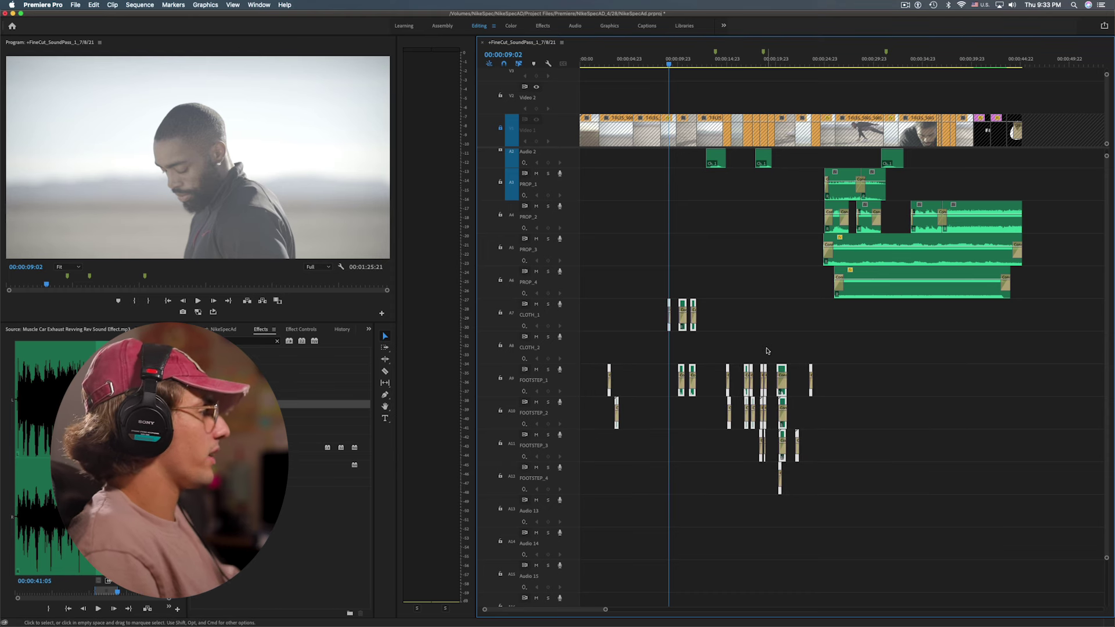
Trim the crossfades on the FOOTSTEP_1 clips shorter, starting from the first footstep
{"action": "key", "text": "Up"}
{"action": "key", "text": "Up"}
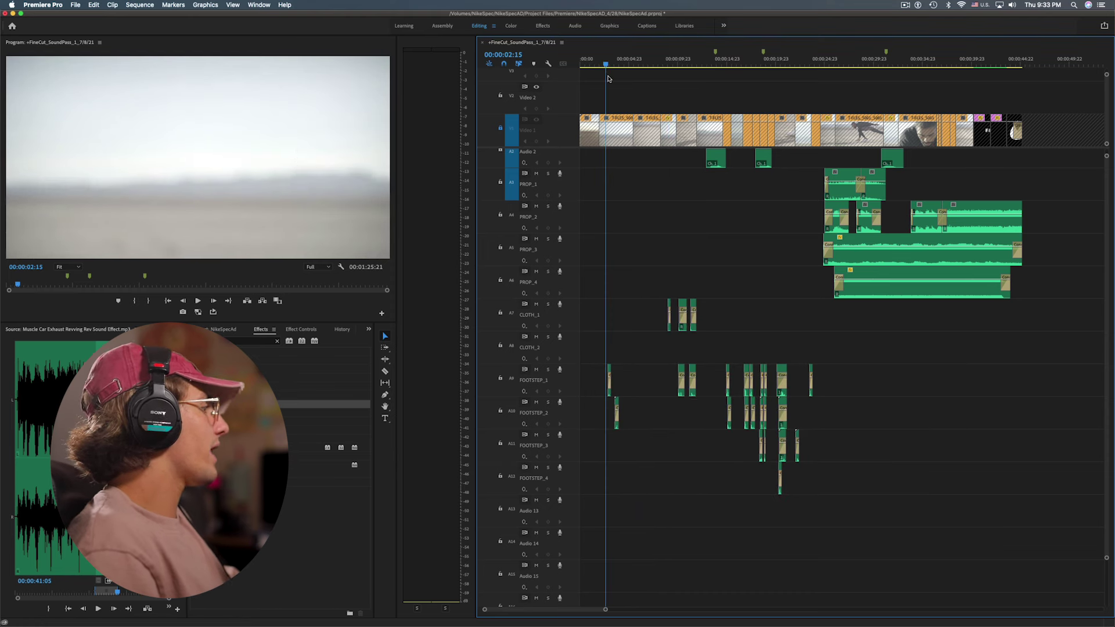
{"action": "key", "text": "="}
{"action": "key", "text": "="}
{"action": "key", "text": "="}
{"action": "key", "text": "="}
{"action": "key", "text": "="}
{"action": "left_click_drag", "start_coordinate": [766, 384], "coordinate": [908, 378]}
{"action": "key", "text": "super+z"}
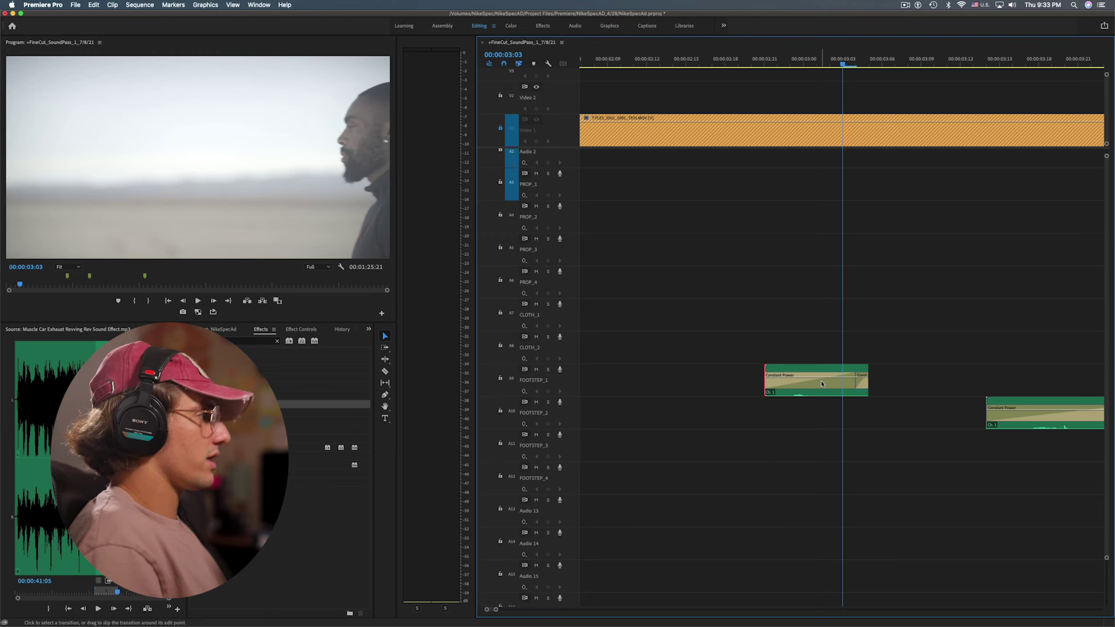
{"action": "scroll", "coordinate": [765, 439], "scroll_direction": "down", "scroll_amount": 5}
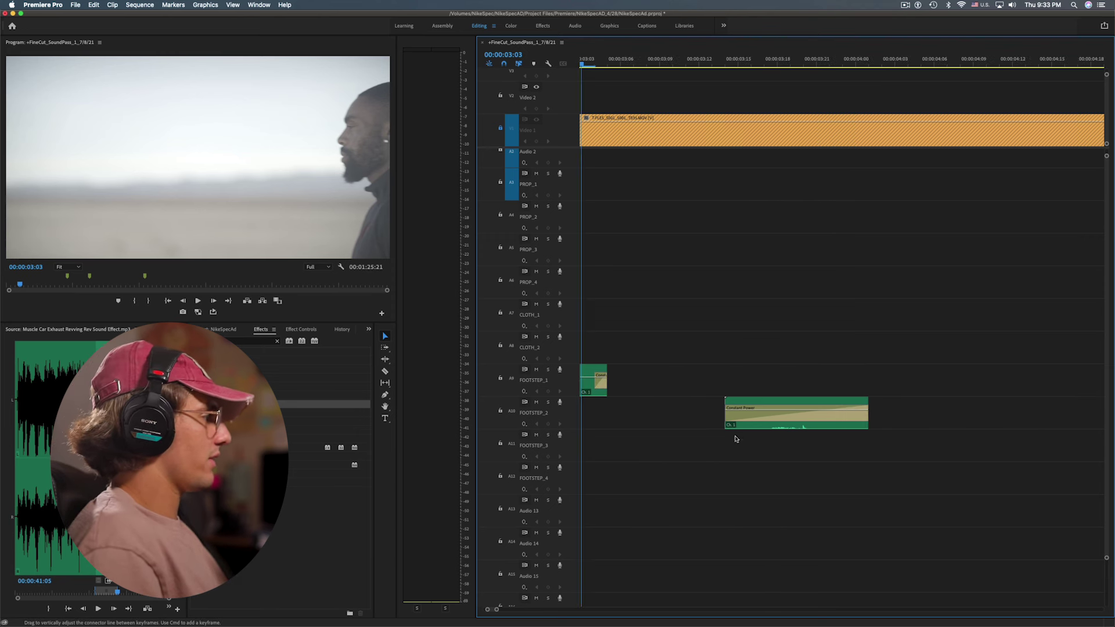
{"action": "left_click_drag", "start_coordinate": [728, 415], "coordinate": [866, 415]}
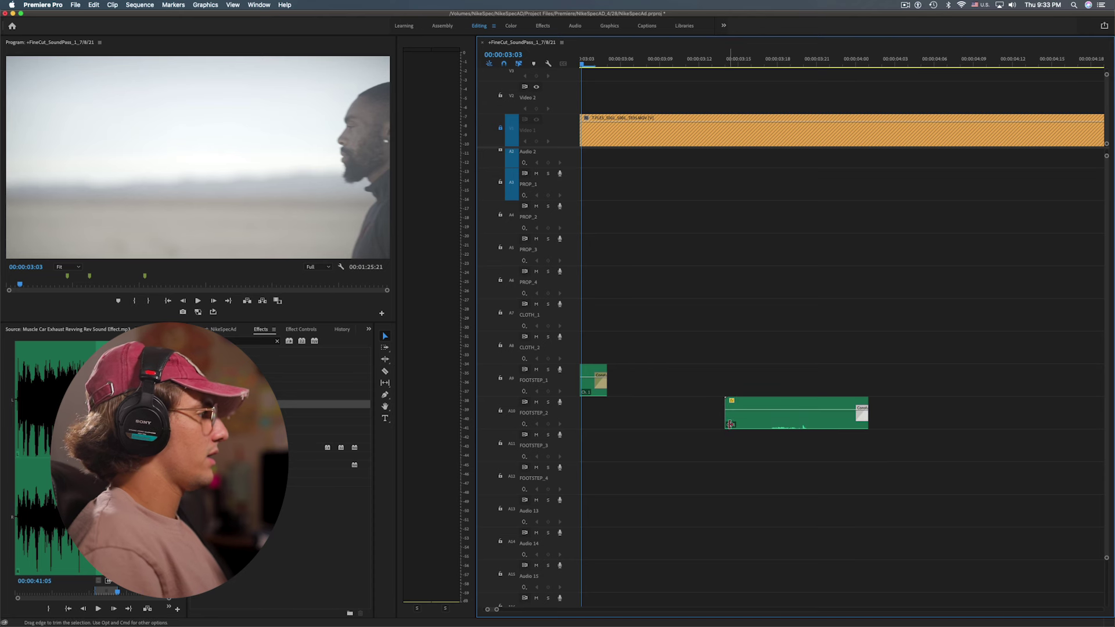
{"action": "key", "text": "super+z"}
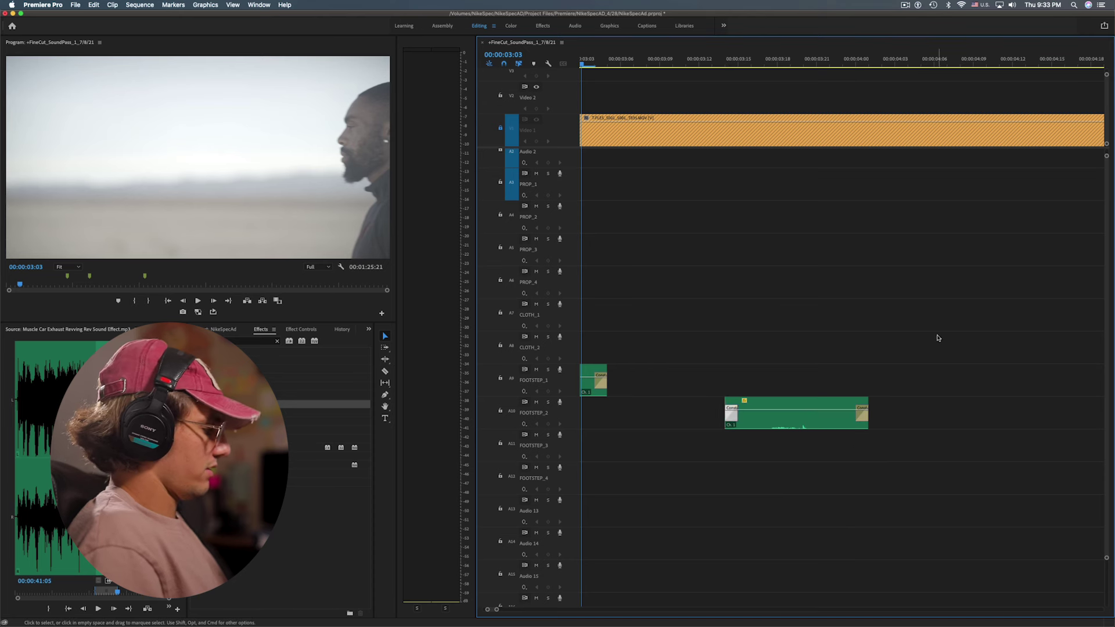
{"action": "key", "text": "minus"}
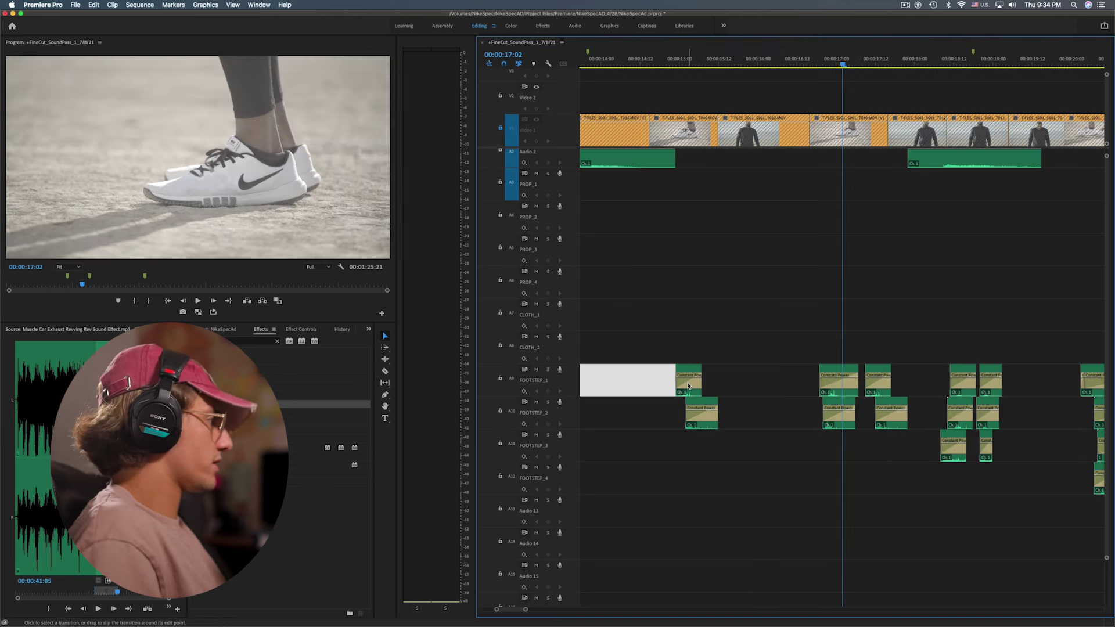
{"action": "left_click_drag", "start_coordinate": [680, 384], "coordinate": [683, 389]}
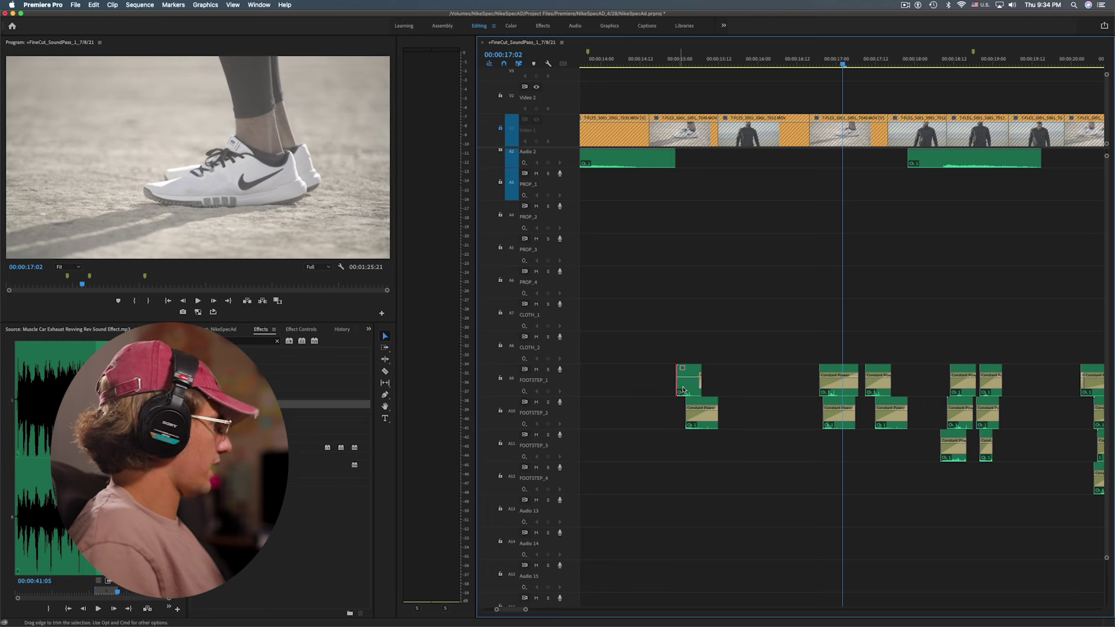
{"action": "left_click_drag", "start_coordinate": [663, 385], "coordinate": [677, 384]}
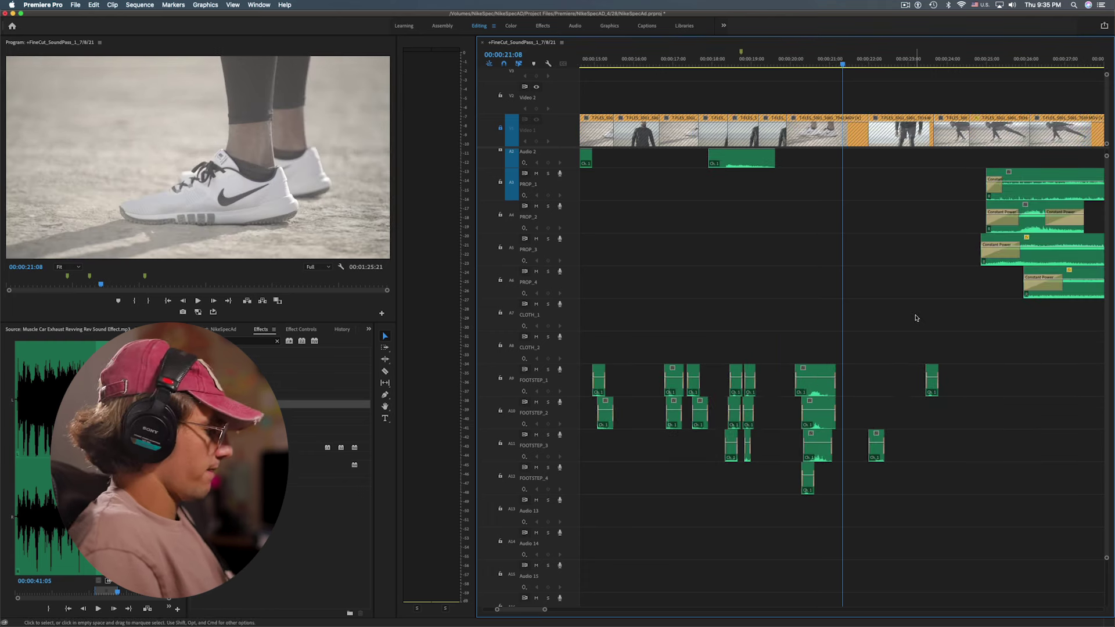
Zoom out to the whole sequence and return the playhead to the start
{"action": "key", "text": "minus"}
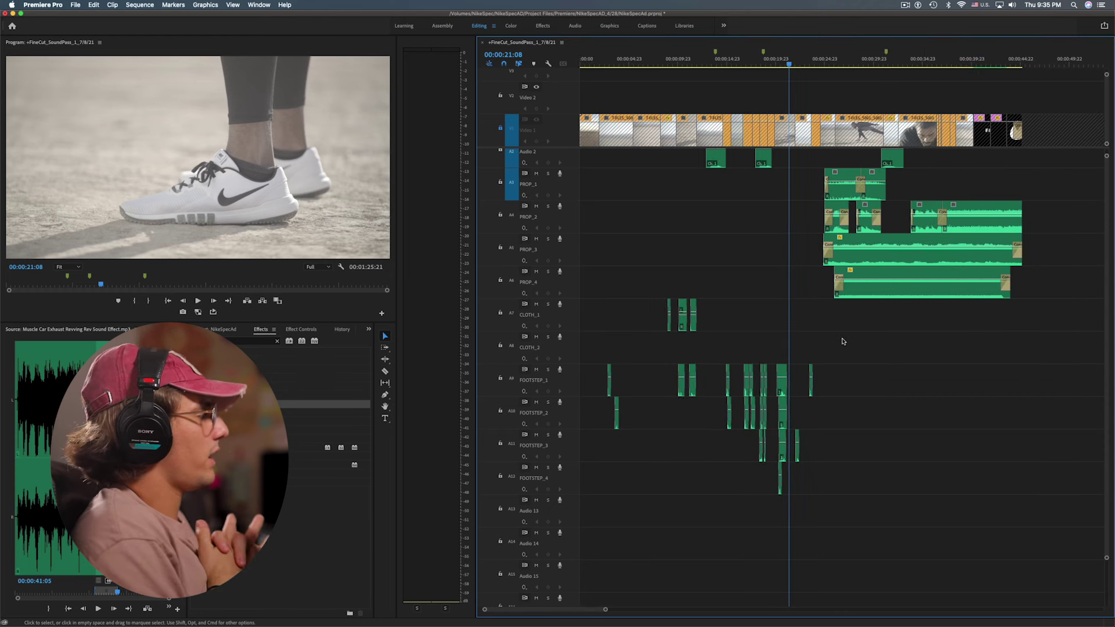
{"action": "left_click", "coordinate": [714, 245]}
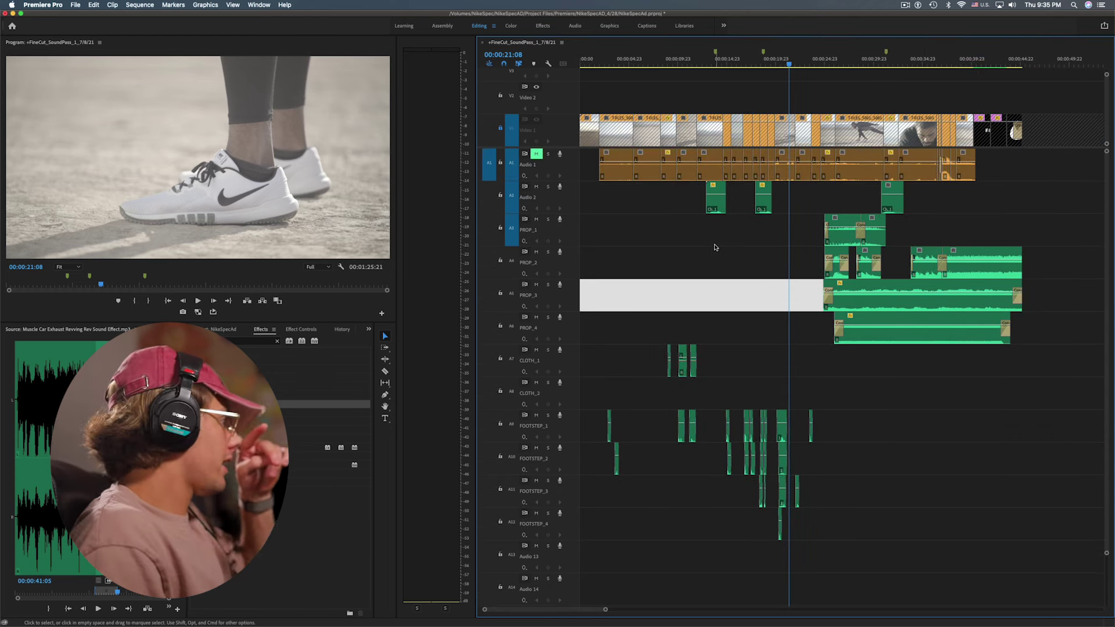
{"action": "scroll", "coordinate": [711, 276], "scroll_direction": "down", "scroll_amount": 1}
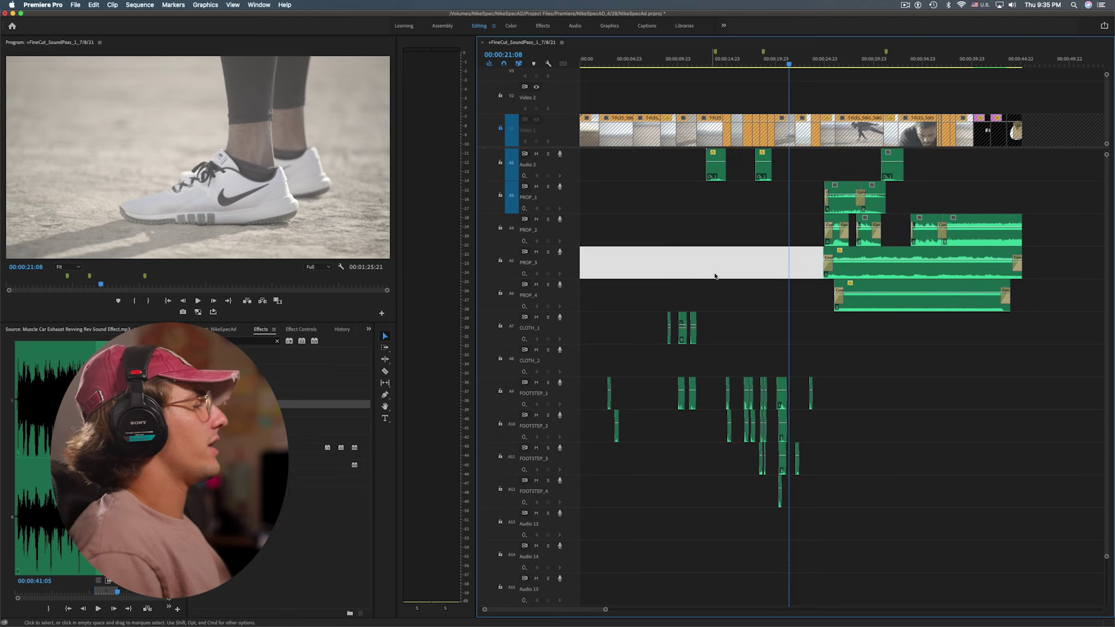
{"action": "left_click", "coordinate": [726, 235]}
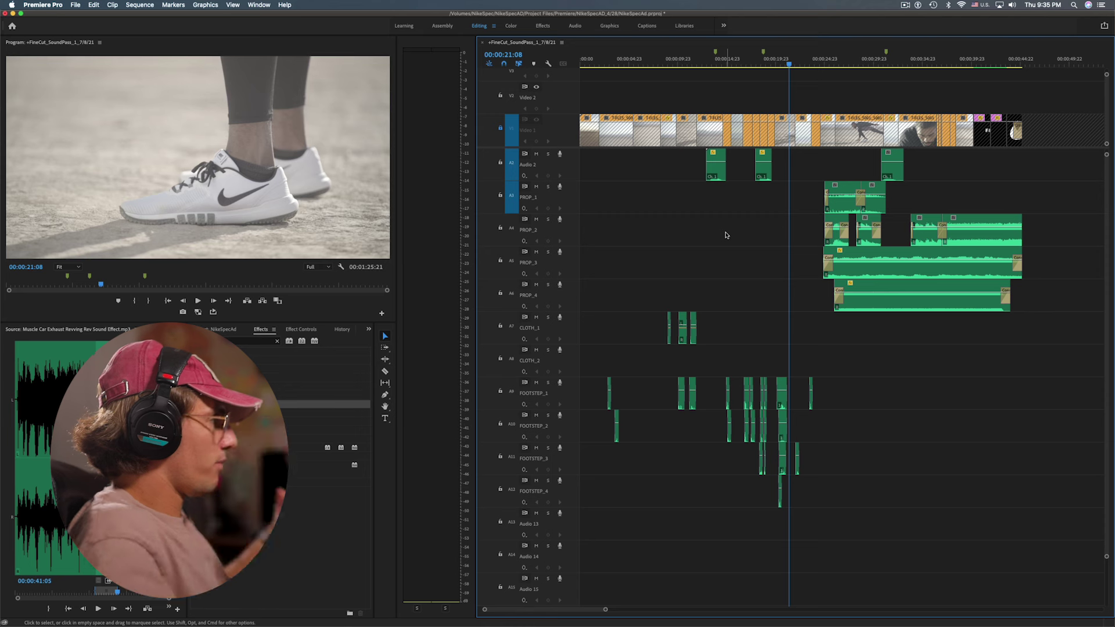
{"action": "scroll", "coordinate": [726, 235], "scroll_direction": "up", "scroll_amount": 1}
{"action": "key", "text": "Home"}
{"action": "left_click", "coordinate": [652, 232]}
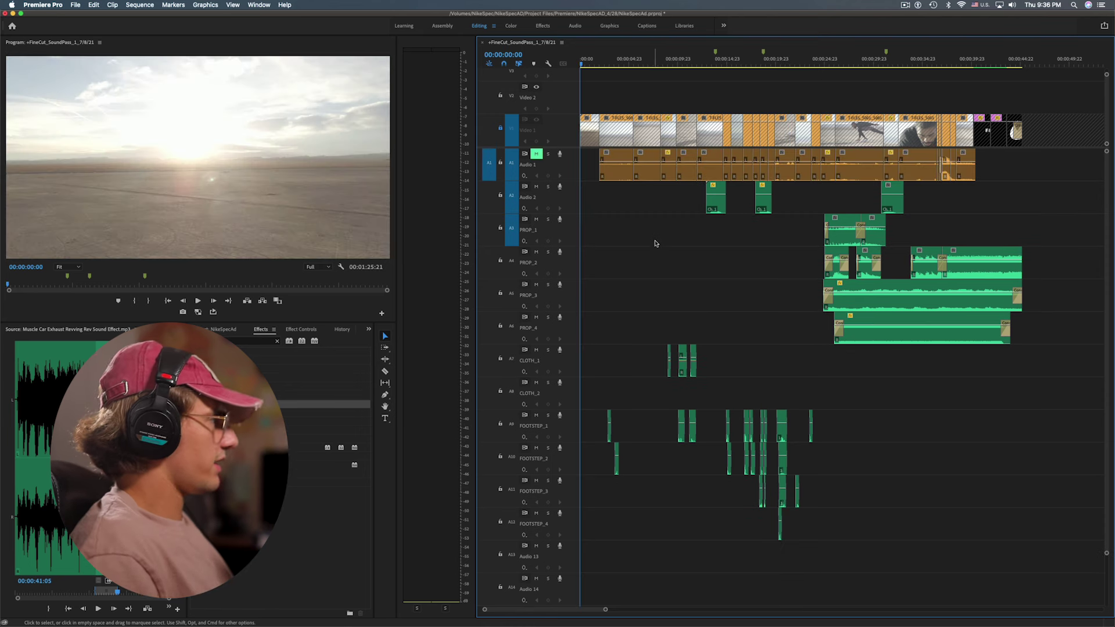
Solo every audio track and play the sequence with the Program monitor full-screen
{"action": "left_click", "coordinate": [547, 187], "text": "super"}
{"action": "scroll", "coordinate": [549, 509], "scroll_direction": "down", "scroll_amount": 5}
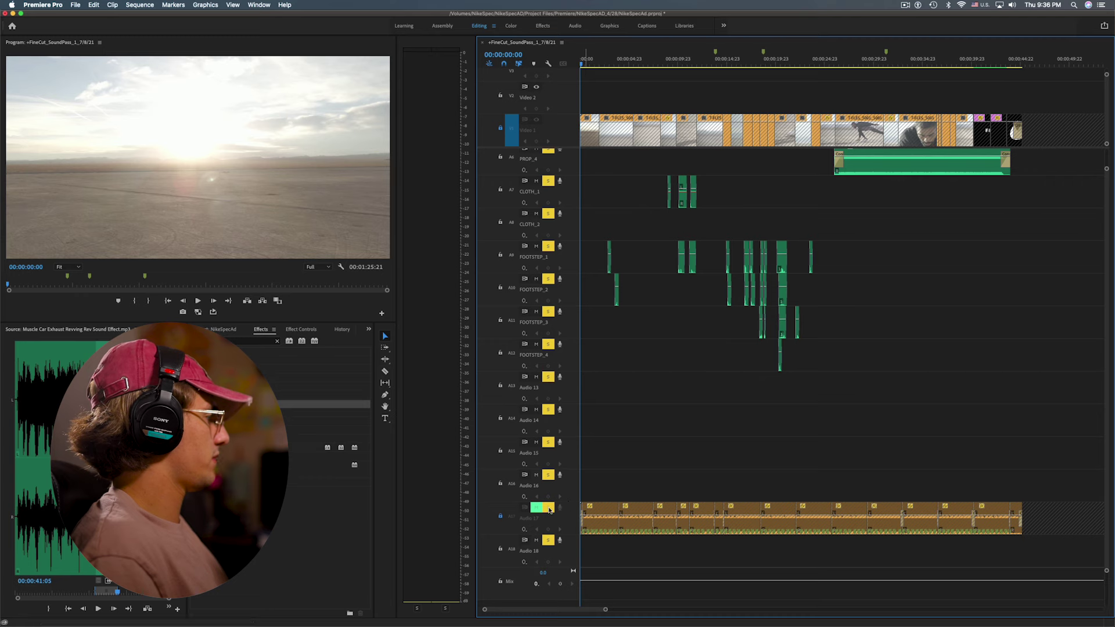
{"action": "scroll", "coordinate": [694, 388], "scroll_direction": "up", "scroll_amount": 5}
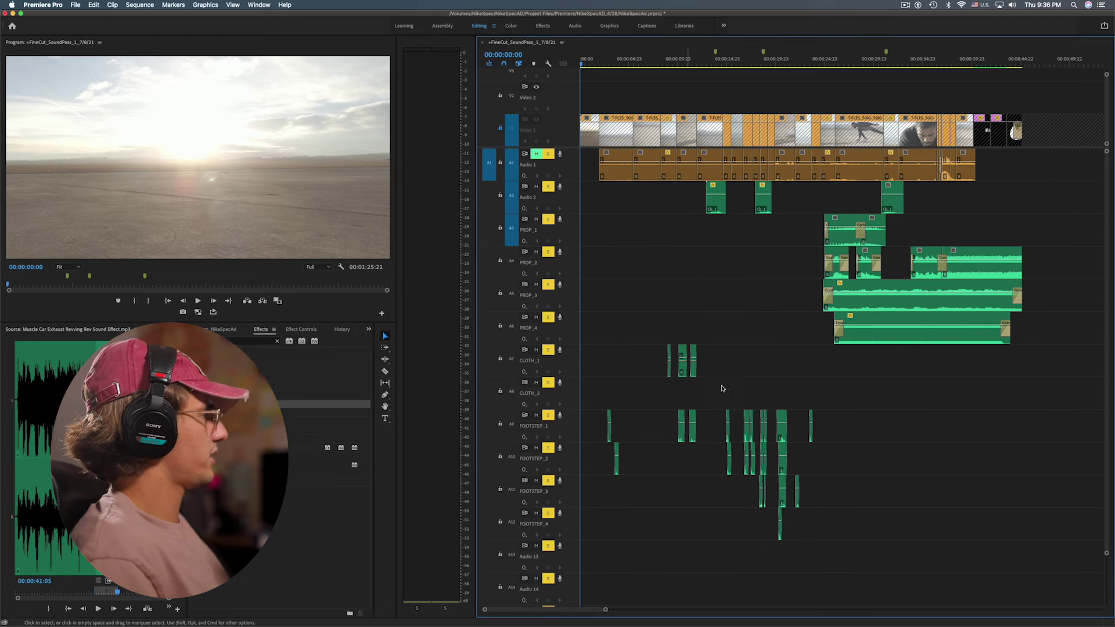
{"action": "key", "text": "space"}
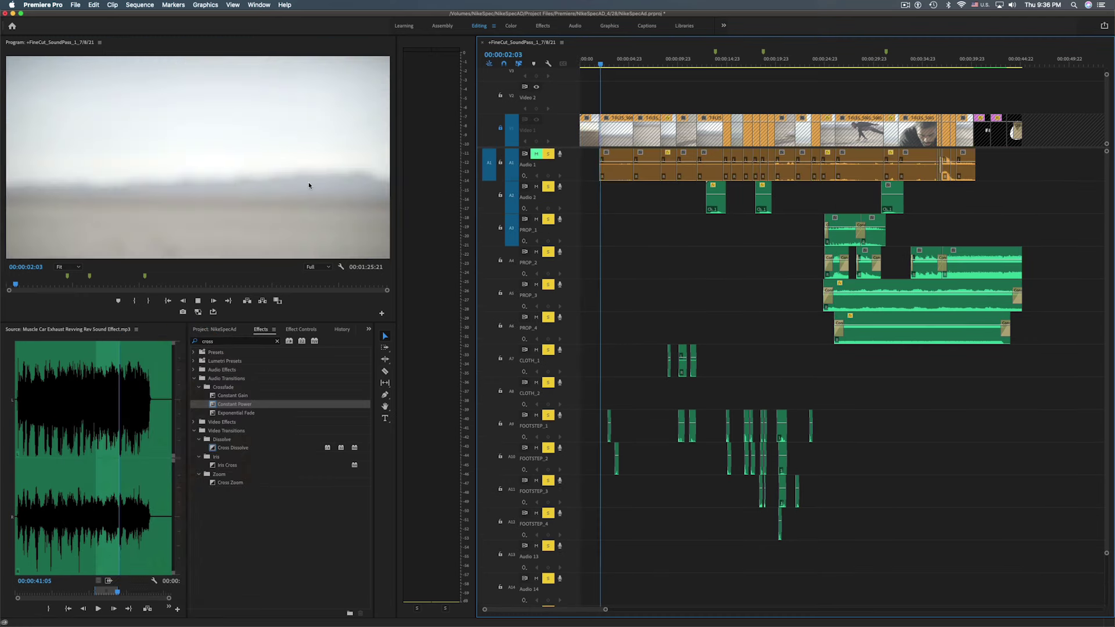
{"action": "key", "text": "grave"}
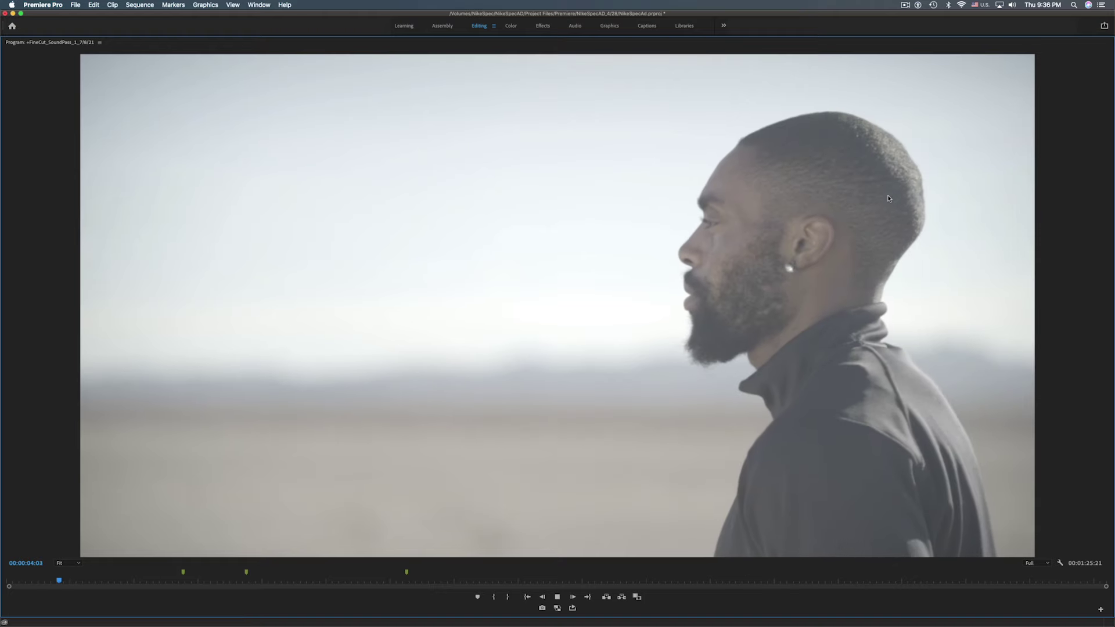